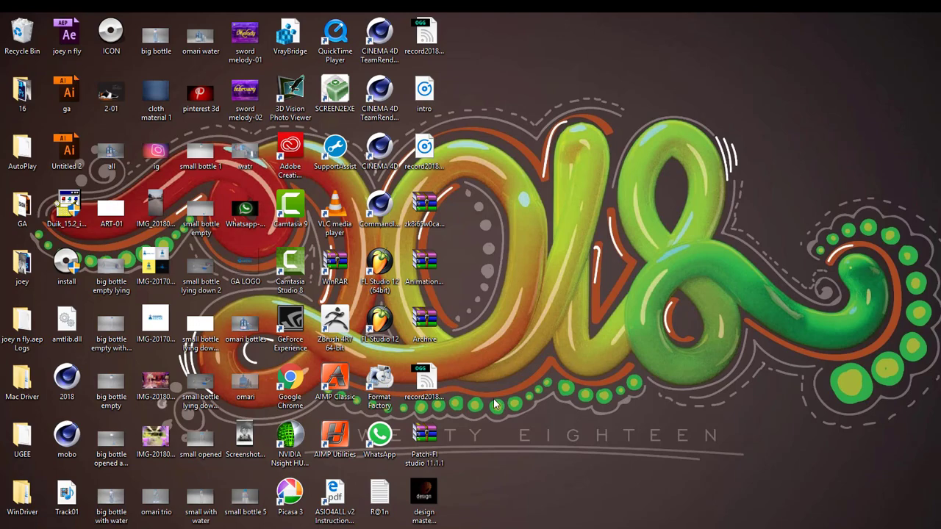
# Step: Open the design master class image from the desktop and examine the striped 3D torus logo up close
pyautogui.click(426, 494)
pyautogui.doubleClick(426, 494)
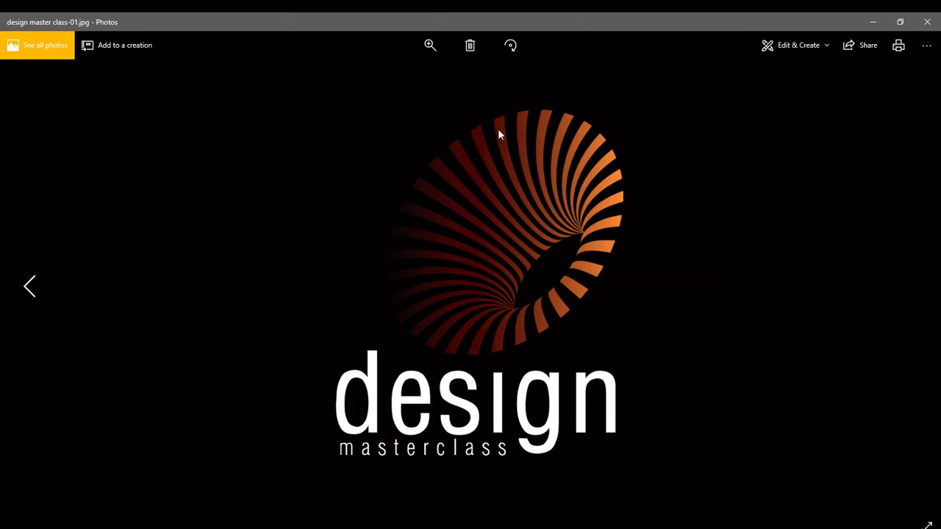
pyautogui.click(431, 46)
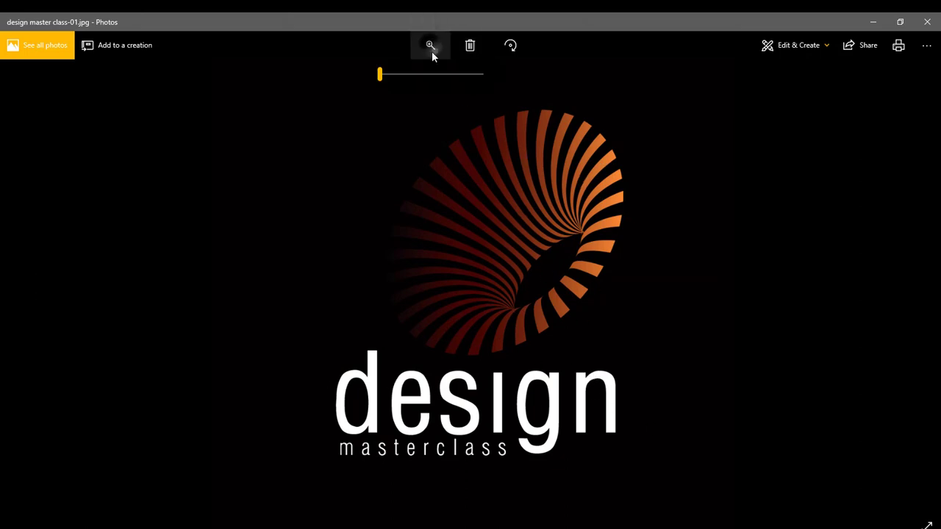
pyautogui.moveTo(380, 75)
pyautogui.mouseDown()
pyautogui.moveTo(399, 75)
pyautogui.moveTo(382, 75)
pyautogui.mouseUp()
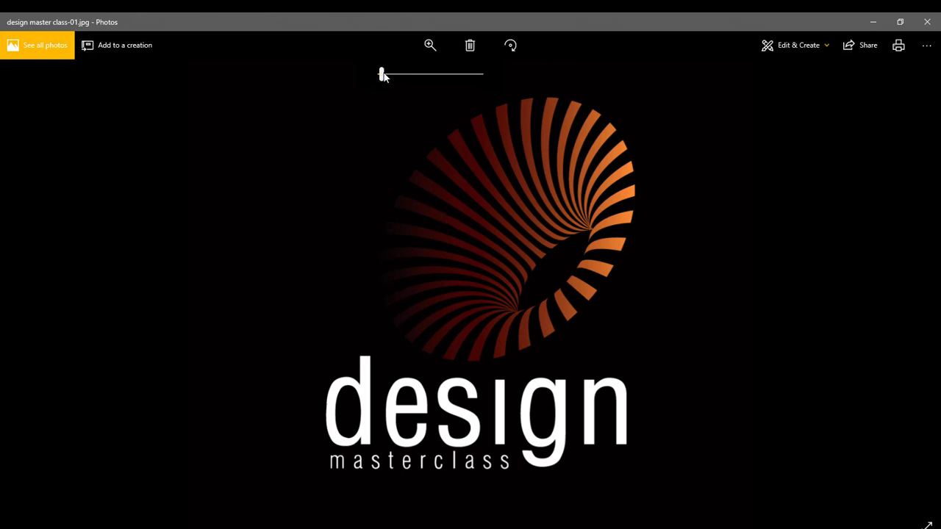
pyautogui.moveTo(382, 75); pyautogui.dragTo(388, 74)
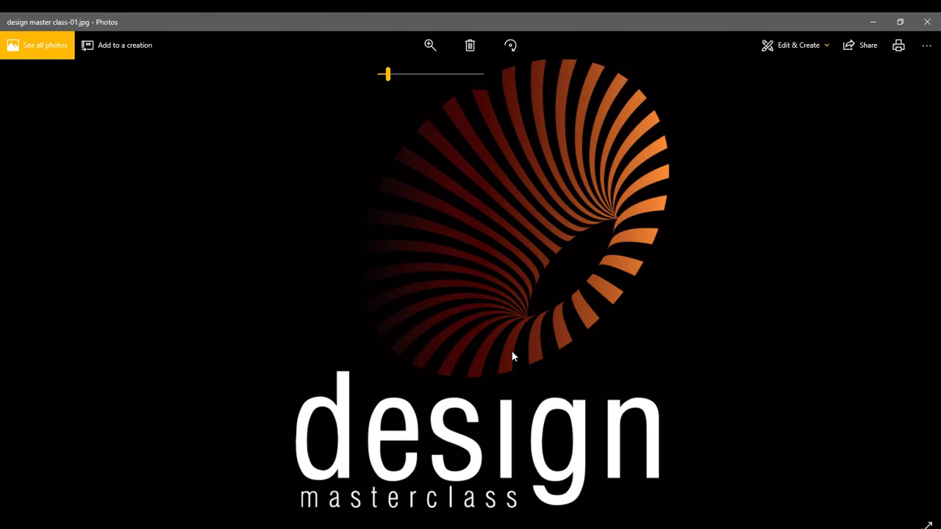
pyautogui.moveTo(388, 75); pyautogui.dragTo(383, 74)
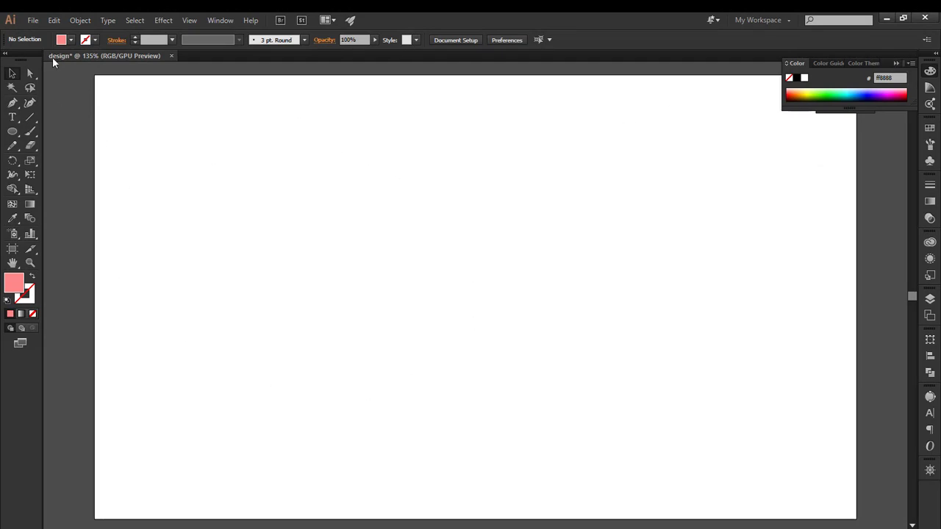
pyautogui.click(33, 20)
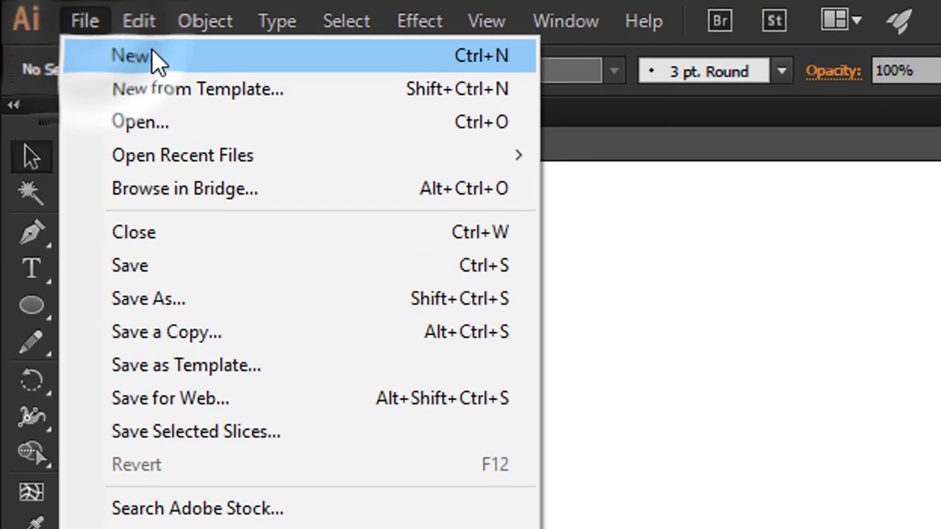
pyautogui.click(146, 56)
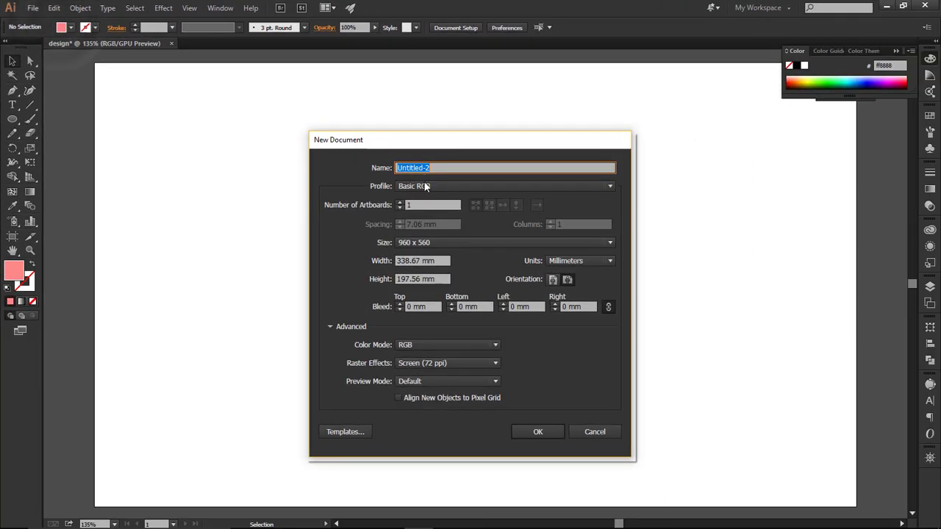
pyautogui.click(593, 432)
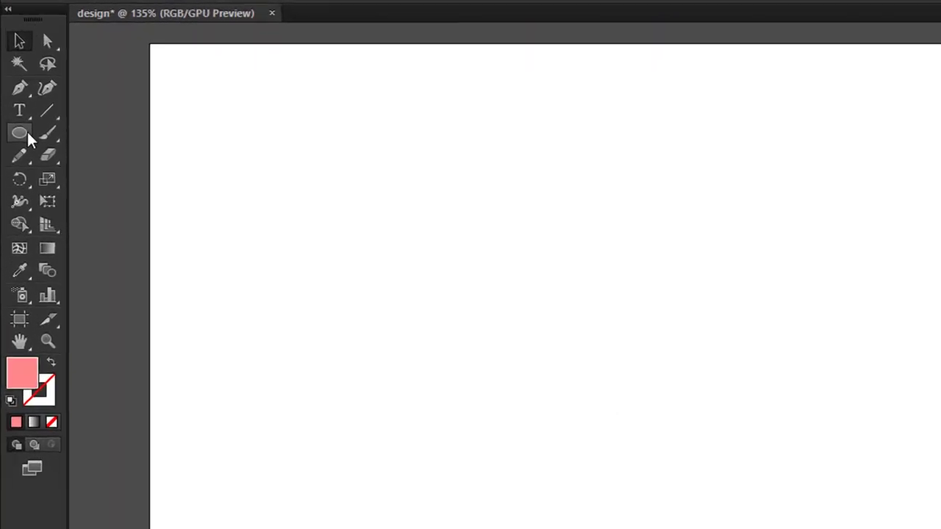
# Step: Draw a circle about 48 mm in diameter and move it to the upper-left corner of the artboard
pyautogui.click(20, 135)
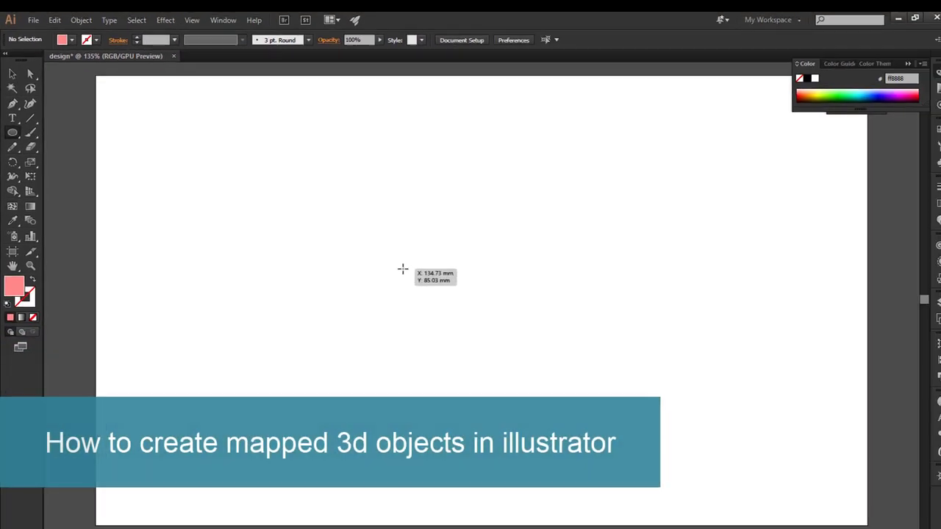
pyautogui.moveTo(403, 259)
pyautogui.mouseDown()
pyautogui.moveTo(426, 281)
pyautogui.moveTo(429, 321)
pyautogui.moveTo(491, 367)
pyautogui.moveTo(492, 353)
pyautogui.mouseUp()
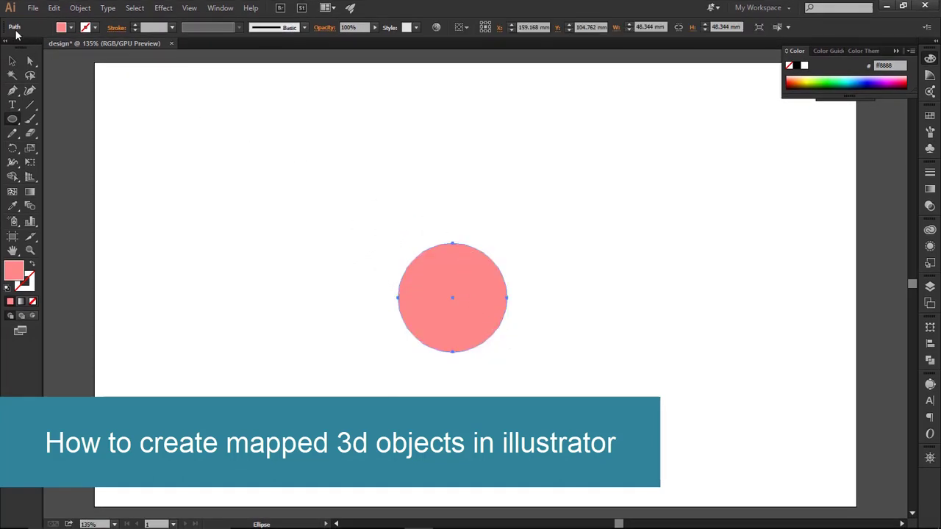
pyautogui.click(13, 61)
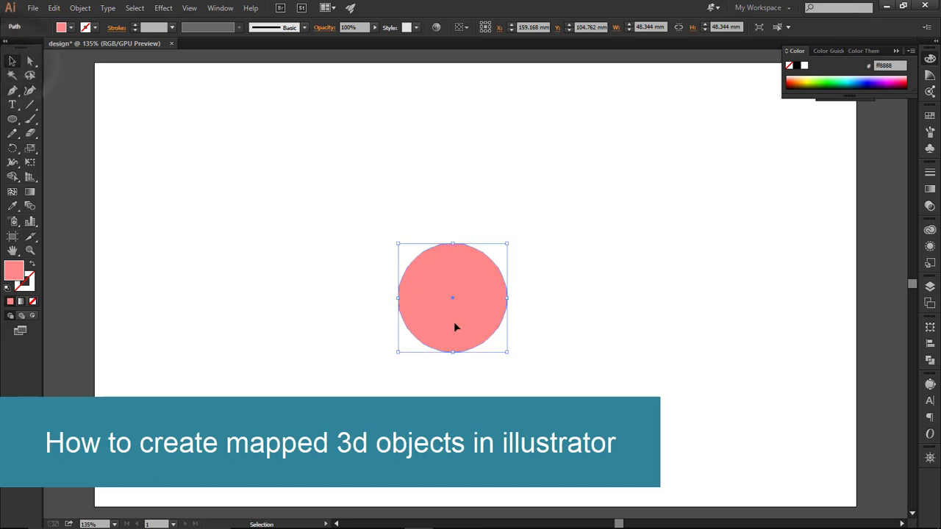
pyautogui.moveTo(453, 322); pyautogui.dragTo(205, 166)
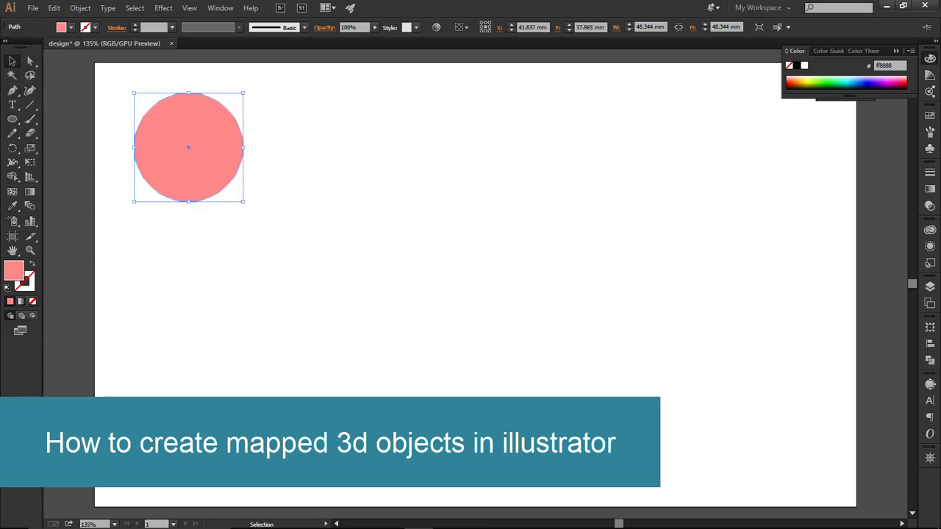
# Step: Check the reference logo image, and draw a narrow vertical rounded rectangle about 5.7 mm by 53.6 mm near the artboard's centre
pyautogui.click(446, 518)
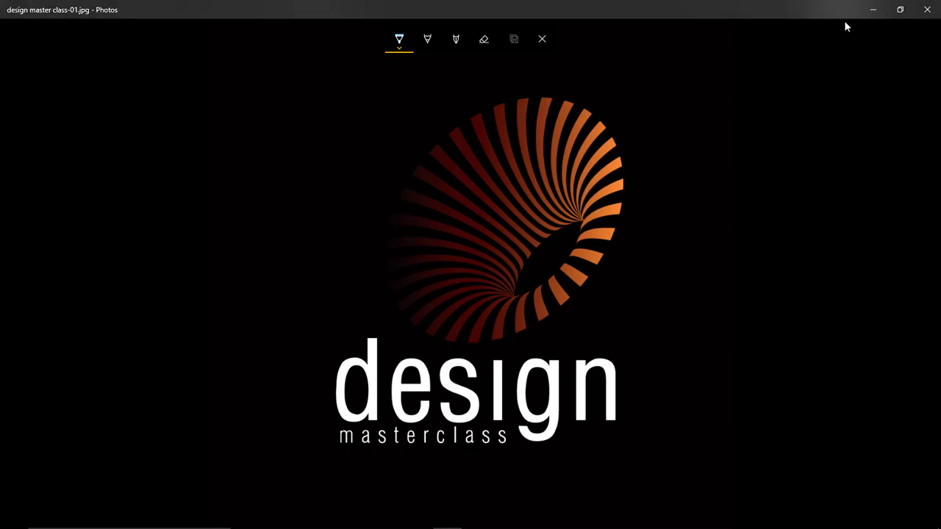
pyautogui.click(873, 9)
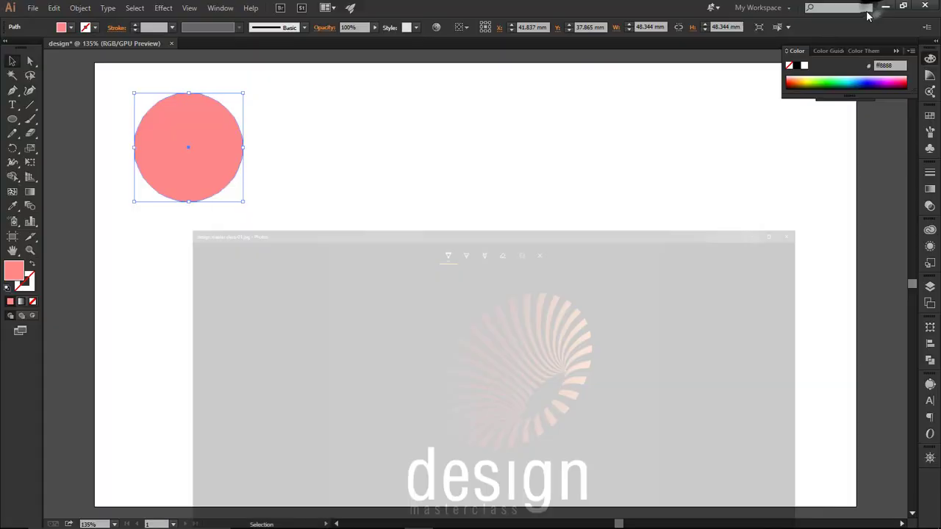
pyautogui.click(14, 121)
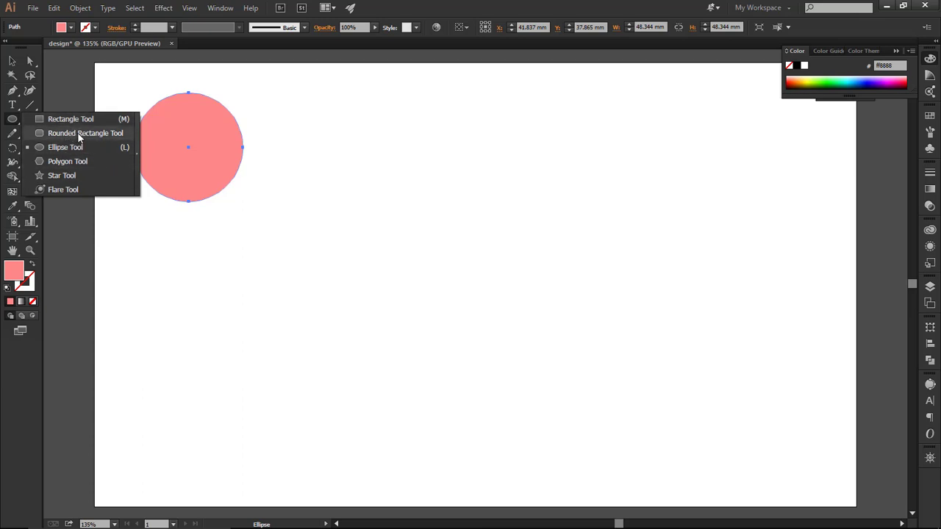
pyautogui.click(82, 134)
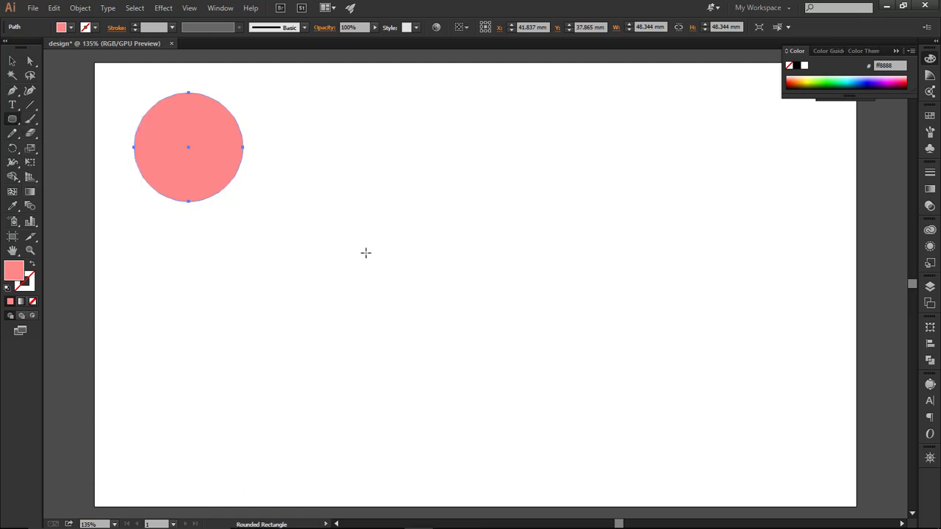
pyautogui.moveTo(382, 225); pyautogui.dragTo(395, 348)
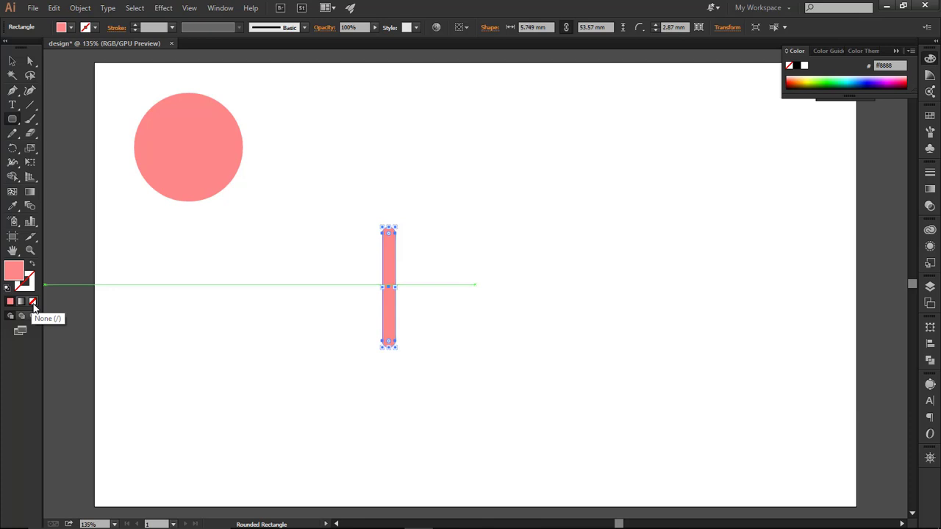
# Step: Give the rounded rectangle a black fill and no stroke
pyautogui.press('d')
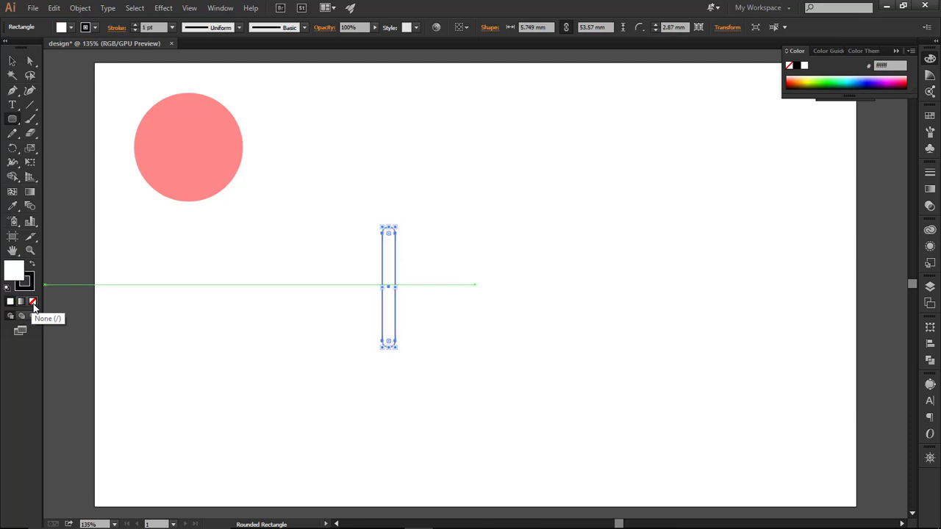
pyautogui.click(33, 265)
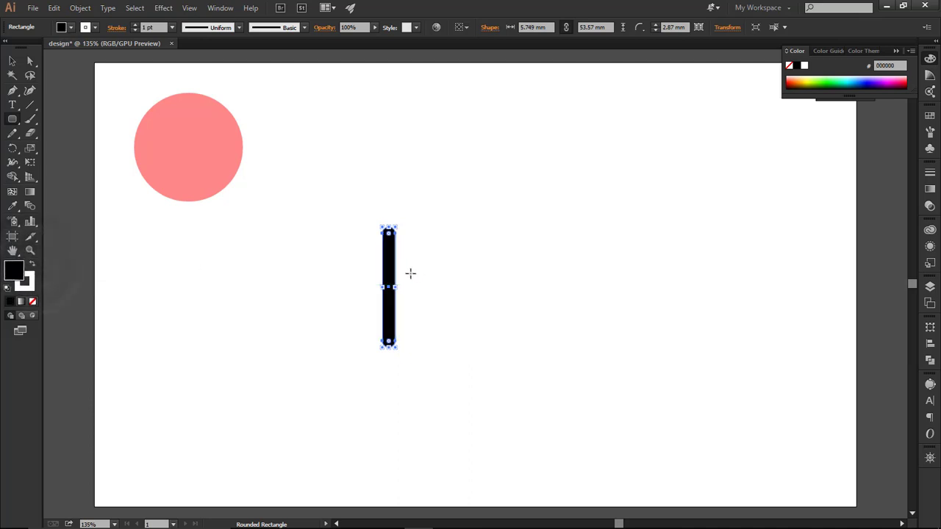
pyautogui.click(26, 282)
pyautogui.click(33, 302)
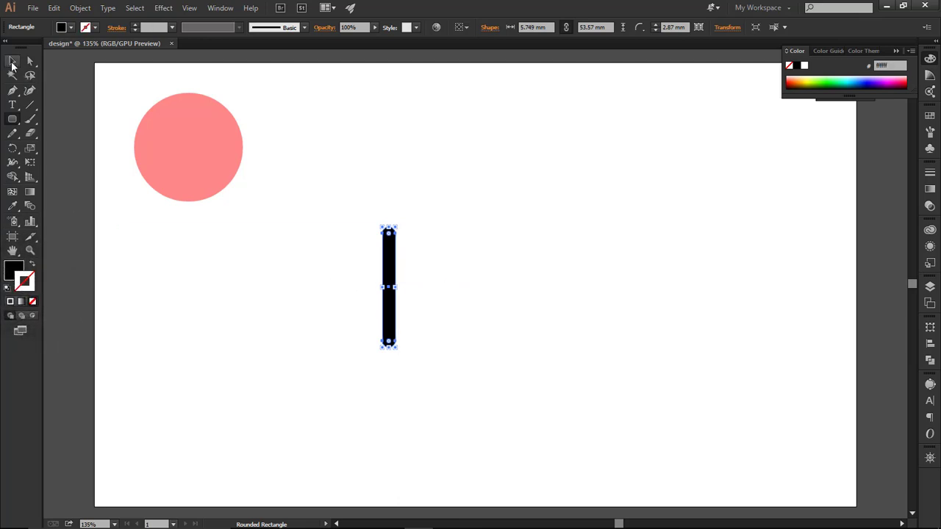
pyautogui.click(12, 61)
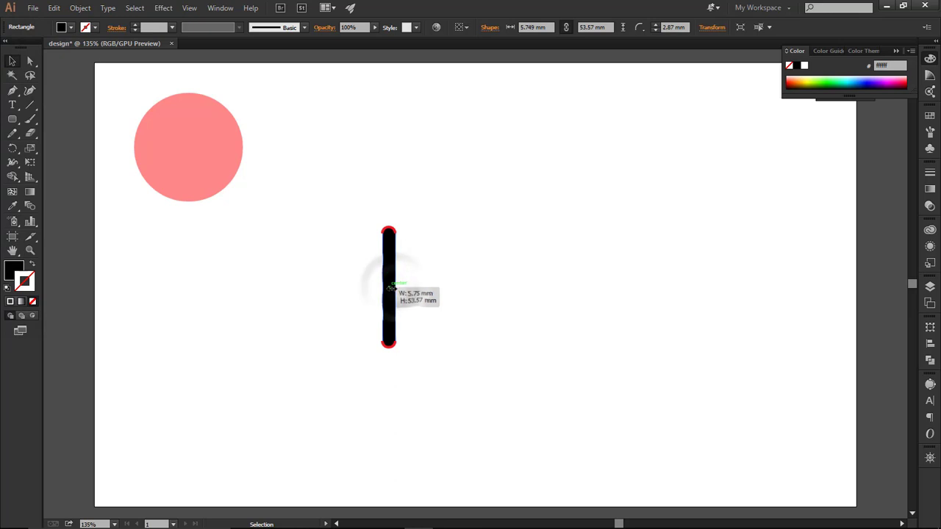
pyautogui.click(407, 285)
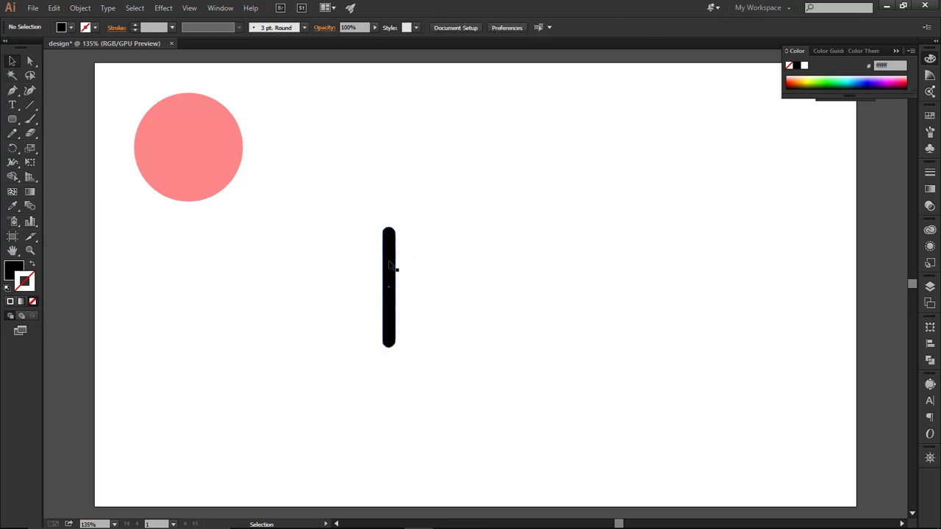
# Step: Duplicate the black bar immediately to its right and distribute the two bars horizontally by their centres
pyautogui.click(391, 270)
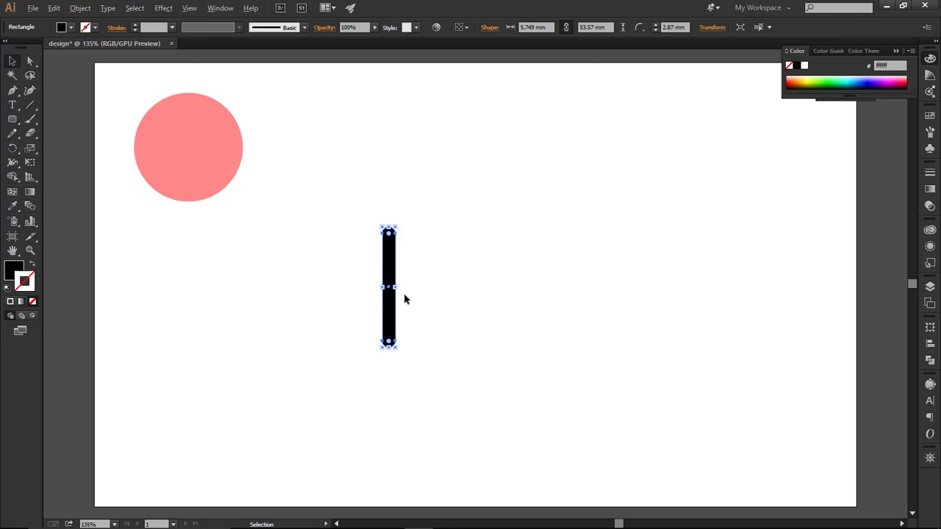
pyautogui.moveTo(393, 307); pyautogui.dragTo(408, 308)
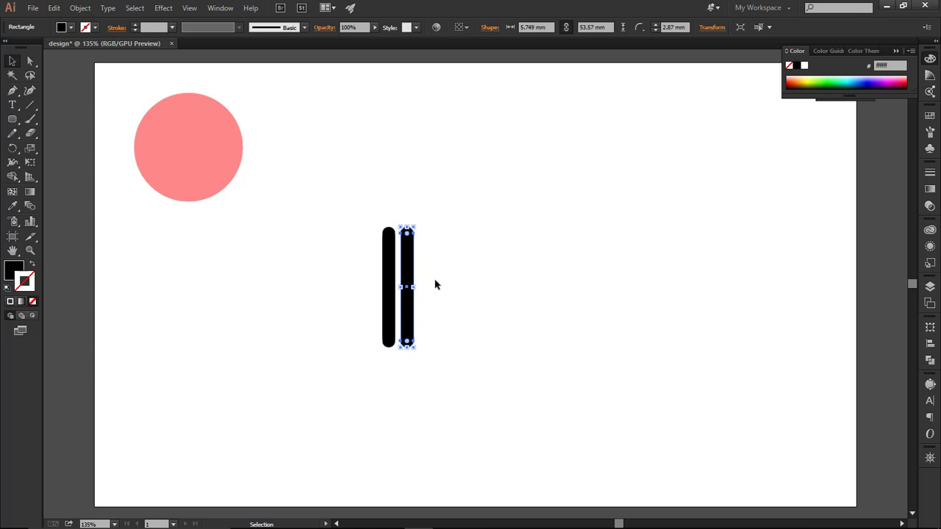
pyautogui.click(435, 277)
pyautogui.moveTo(474, 261); pyautogui.dragTo(561, 288)
pyautogui.click(409, 285)
pyautogui.moveTo(456, 203); pyautogui.dragTo(378, 305)
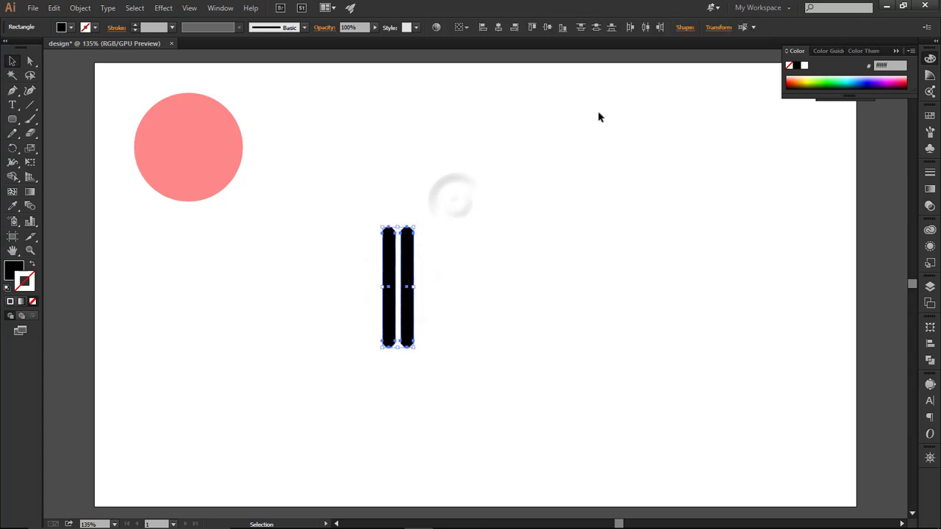
pyautogui.click(642, 27)
pyautogui.click(469, 259)
# Step: Nudge the duplicated bar slightly to the right to widen the gap between the two bars
pyautogui.click(408, 279)
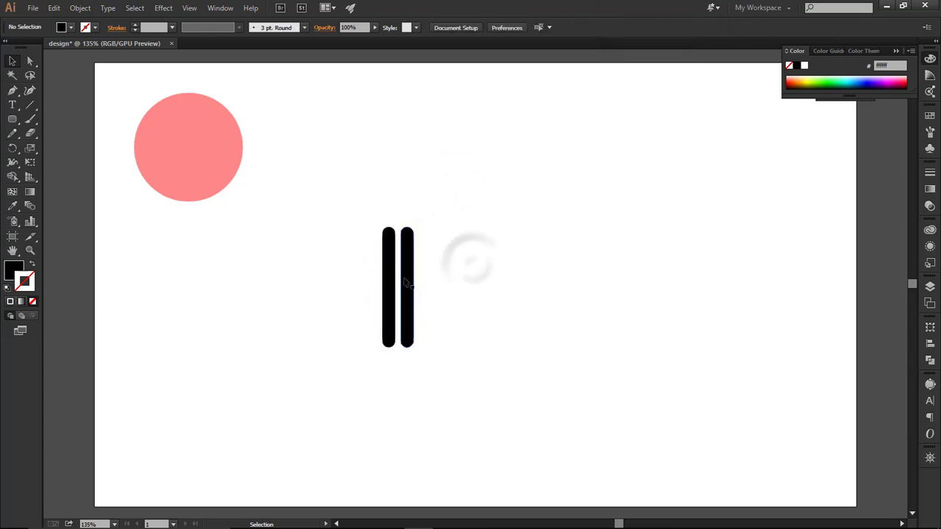
pyautogui.press('Right')
pyautogui.press('Right')
pyautogui.press('Right')
pyautogui.press('Right')
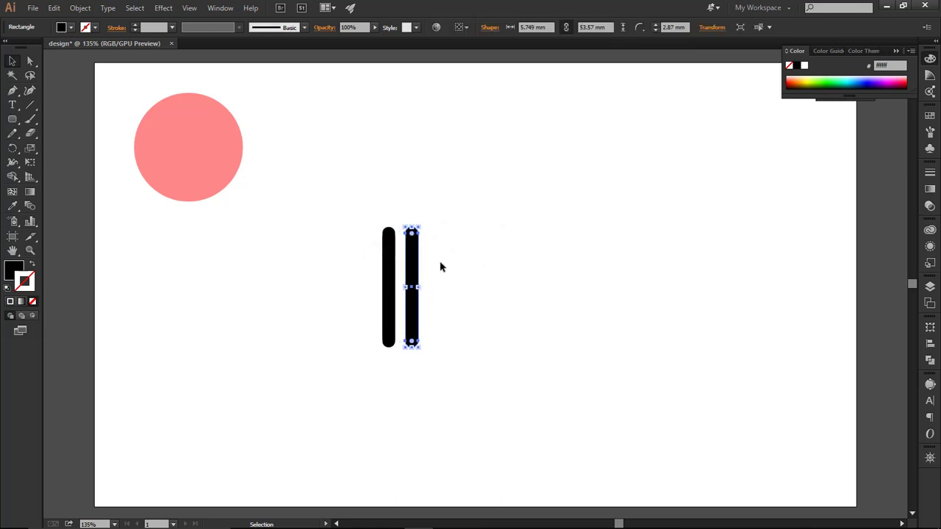
# Step: Duplicate the pair of bars to the right and distribute all four bars horizontally by their centres
pyautogui.moveTo(481, 265); pyautogui.dragTo(356, 316)
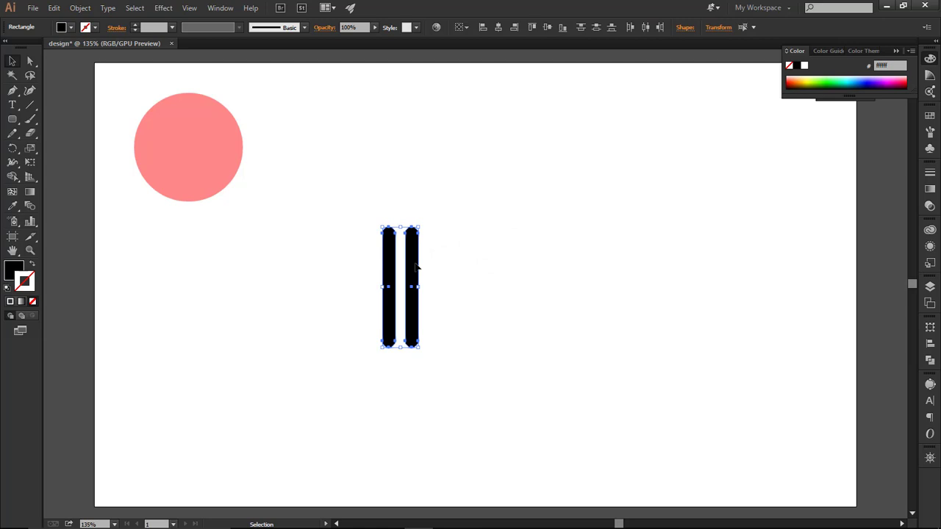
pyautogui.press('a')
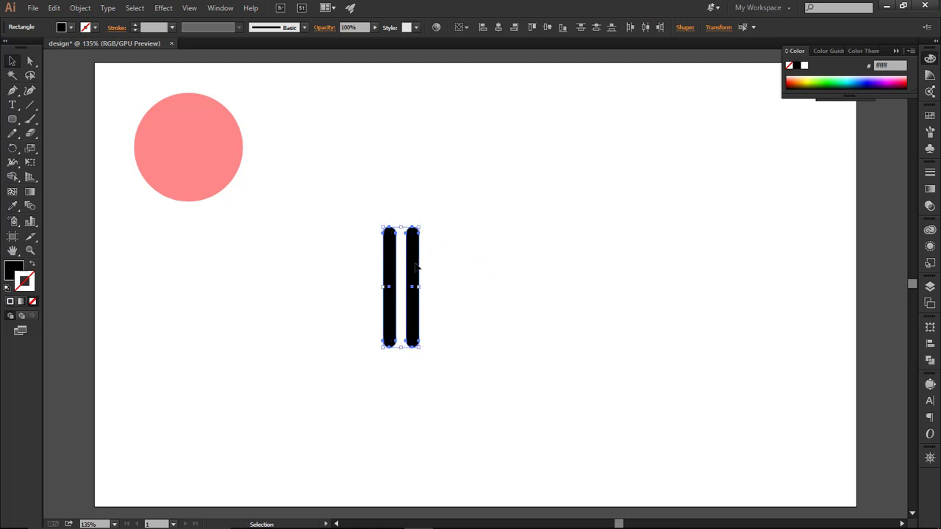
pyautogui.press('v')
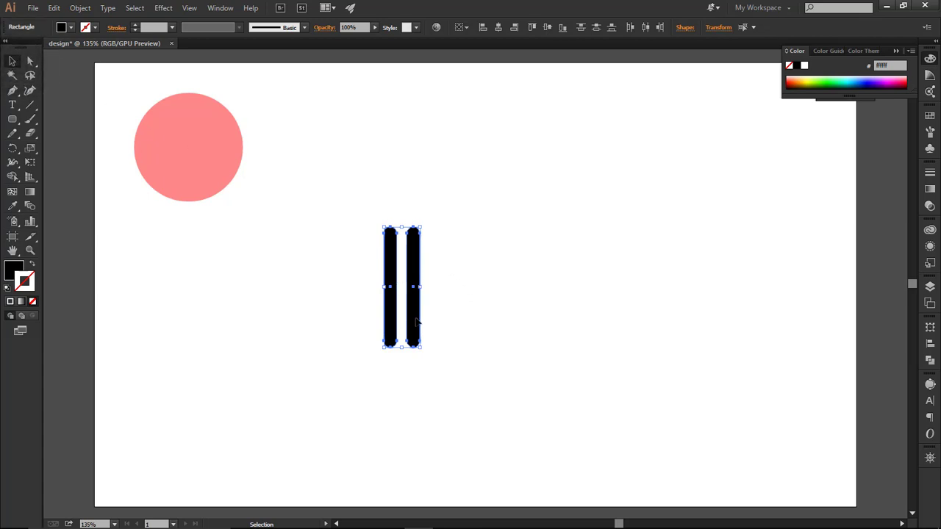
pyautogui.moveTo(420, 317); pyautogui.dragTo(467, 322)
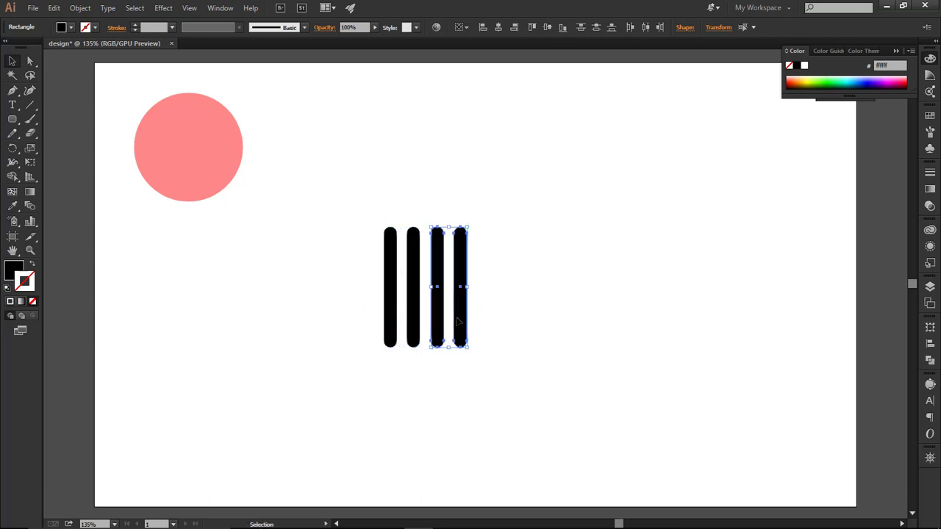
pyautogui.moveTo(535, 217); pyautogui.dragTo(315, 355)
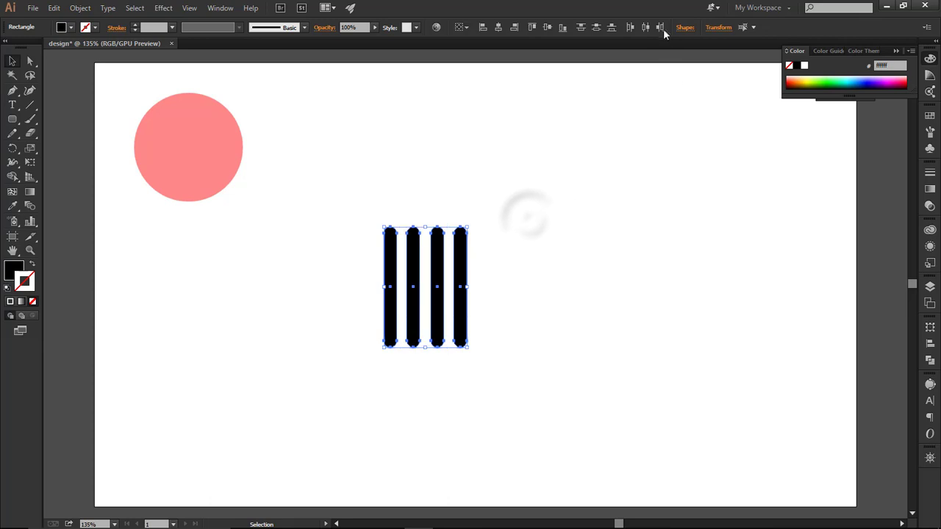
pyautogui.click(646, 28)
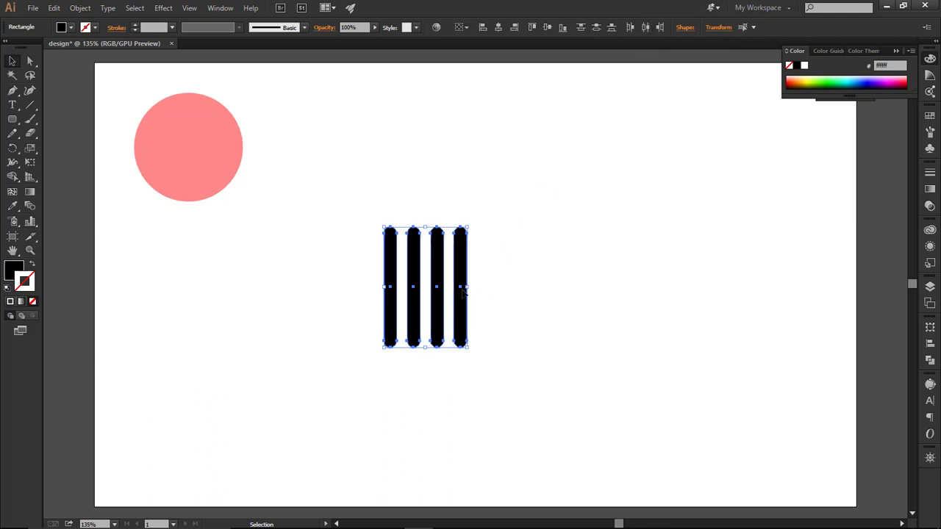
# Step: Repeat the last duplication to extend the row rightward to 14 evenly spaced black bars
pyautogui.hotkey('ctrl', 'd')
pyautogui.hotkey('ctrl', 'd')
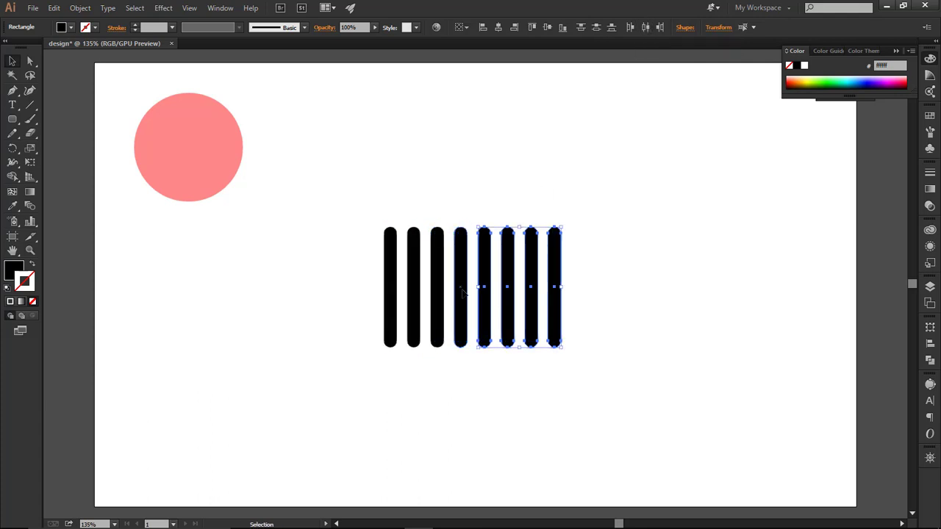
pyautogui.hotkey('ctrl', 'd')
pyautogui.hotkey('ctrl', 'd')
pyautogui.hotkey('ctrl', 'd')
pyautogui.hotkey('ctrl', 'd')
pyautogui.hotkey('ctrl', 'd')
pyautogui.hotkey('ctrl', 'd')
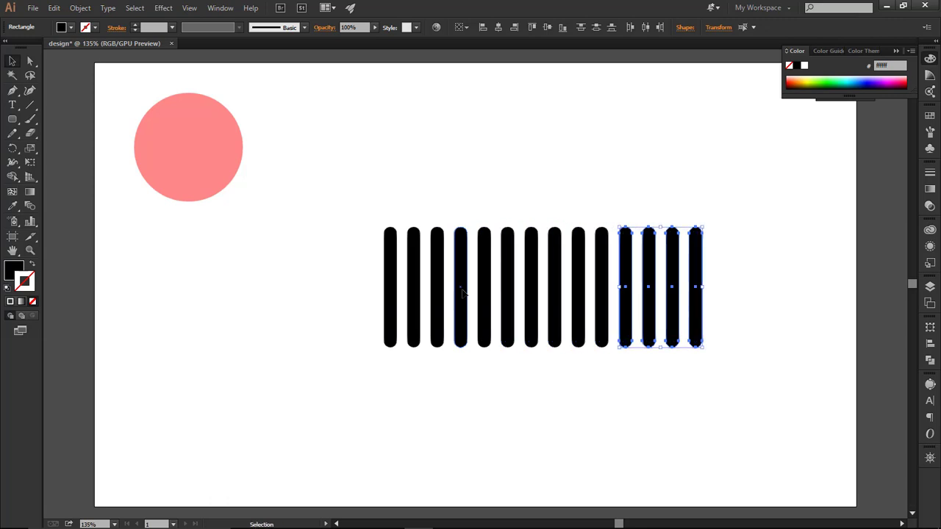
# Step: Repeat the last duplication to extend the row rightward to 16 evenly spaced black bars
pyautogui.hotkey('ctrl', 'd')
pyautogui.hotkey('ctrl', 'd')
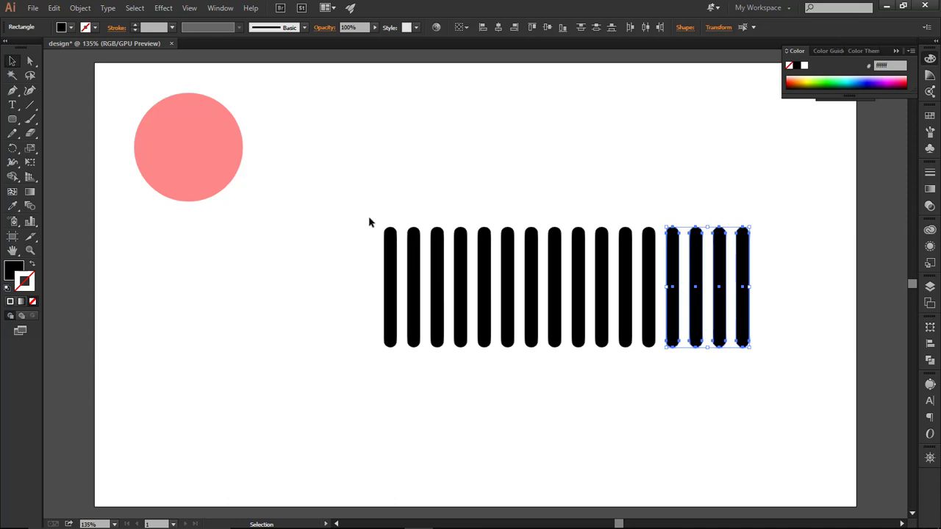
pyautogui.click(793, 215)
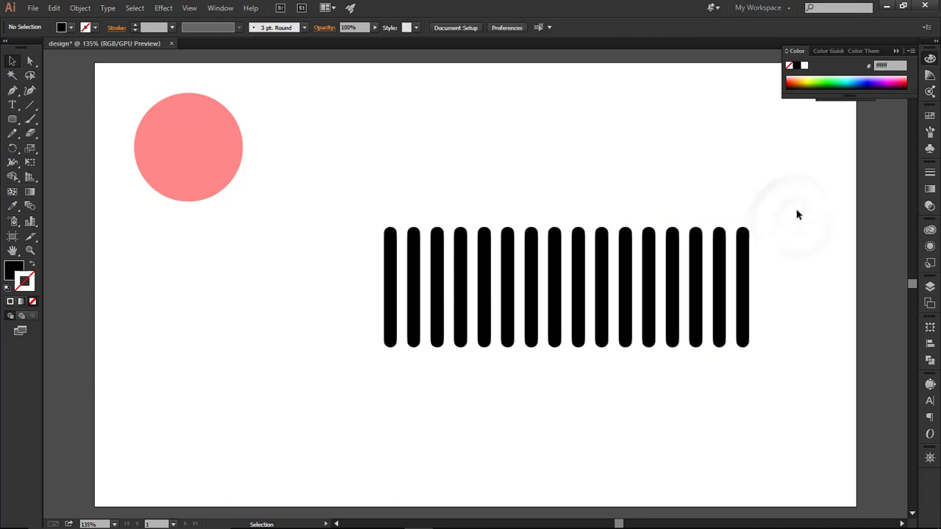
# Step: Create a Movie Clip symbol named "rond rails" from the whole row of 16 black bars
pyautogui.moveTo(797, 212); pyautogui.dragTo(351, 370)
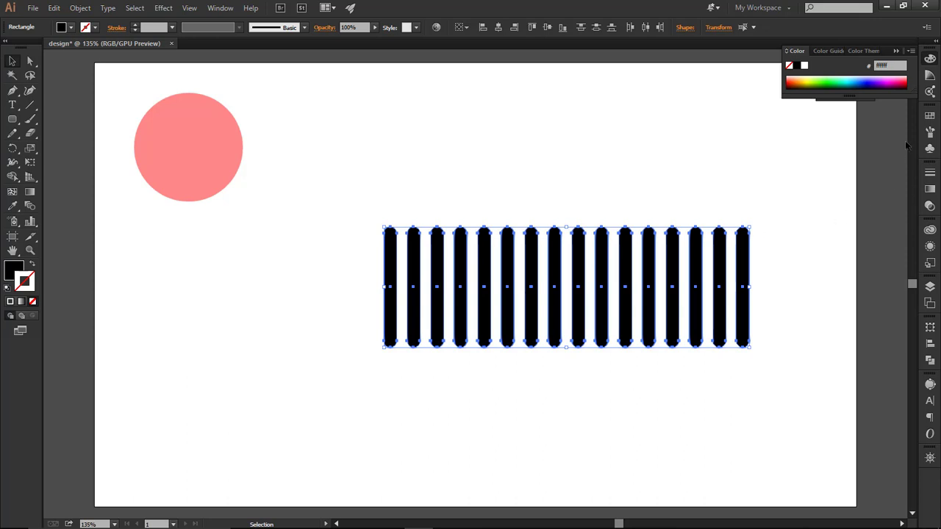
pyautogui.click(929, 148)
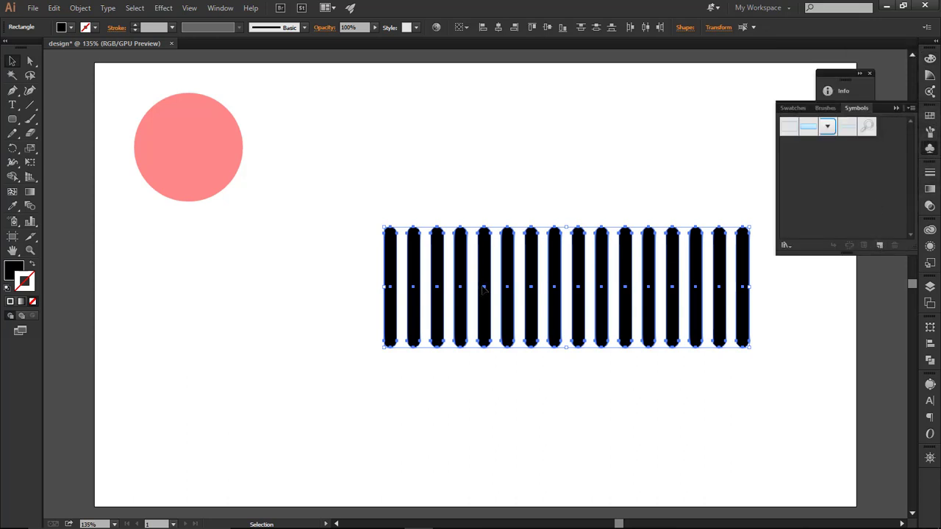
pyautogui.click(881, 245)
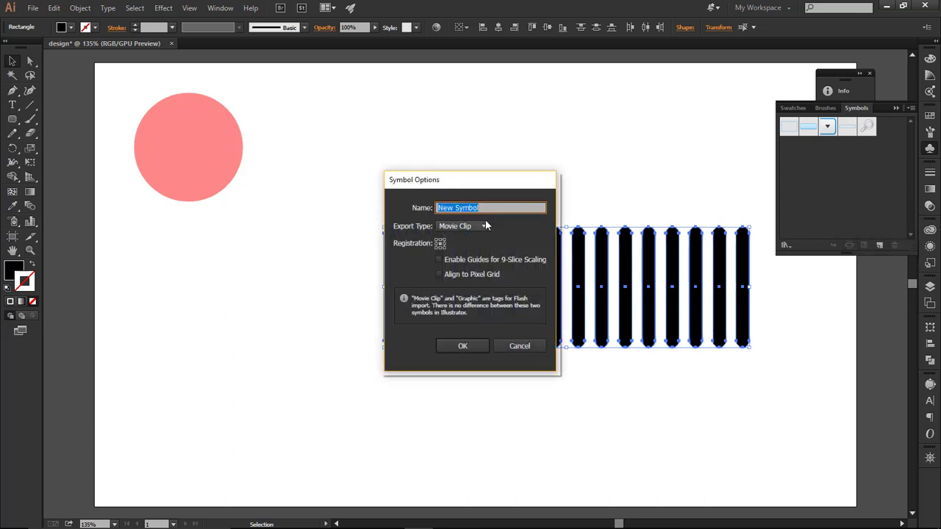
pyautogui.write('ra')
pyautogui.press('BackSpace')
pyautogui.write('ond rails')
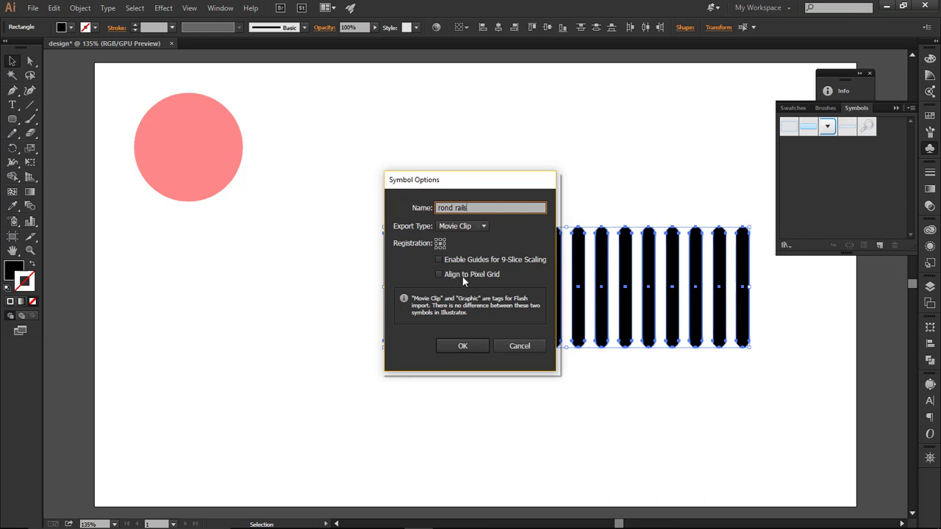
pyautogui.click(462, 346)
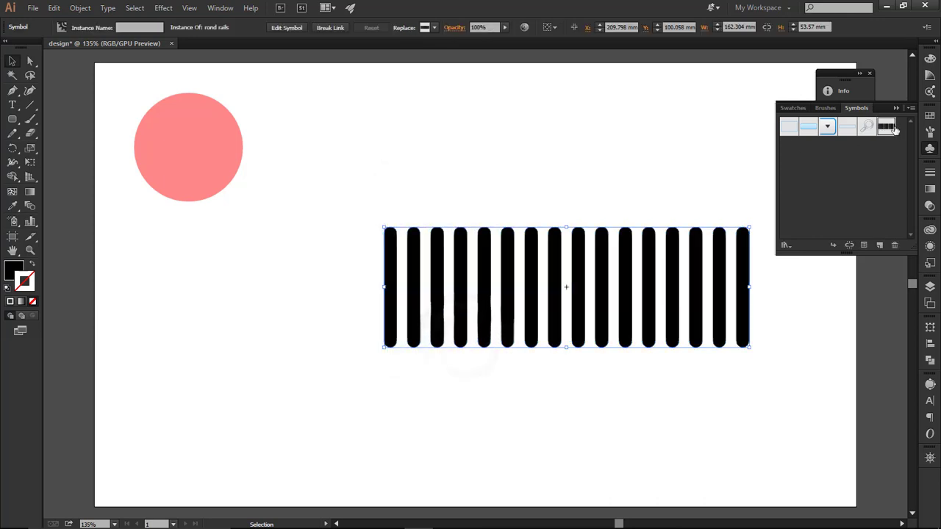
# Step: Save the document's symbols as a symbol library file named "round rails"
pyautogui.click(785, 245)
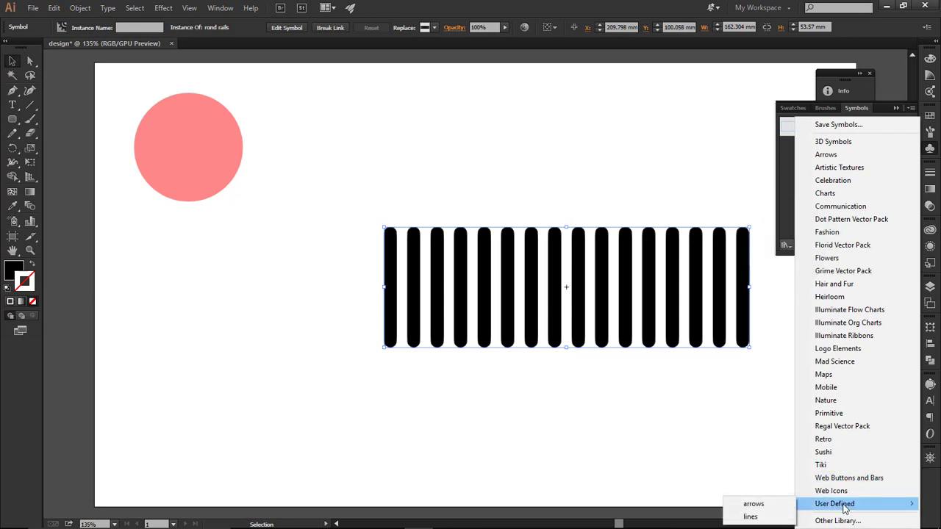
pyautogui.click(839, 125)
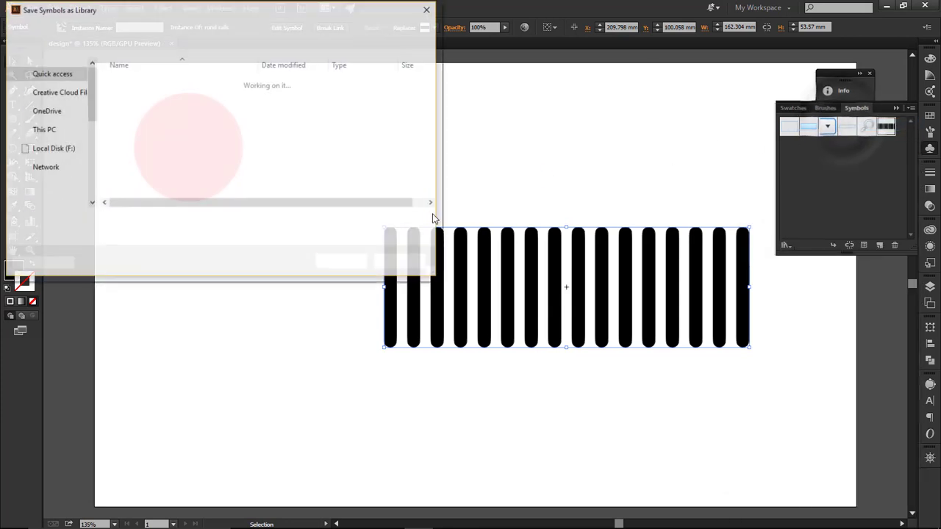
pyautogui.write('round rails')
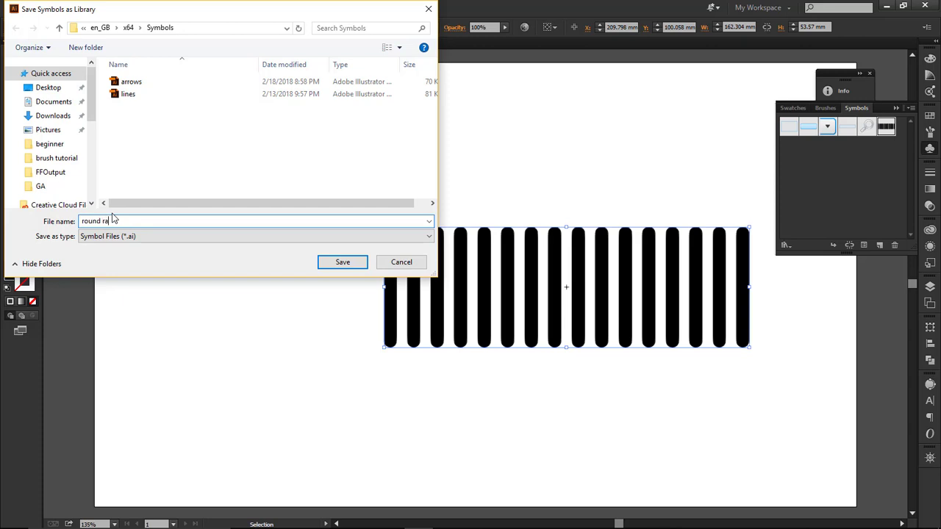
pyautogui.click(344, 263)
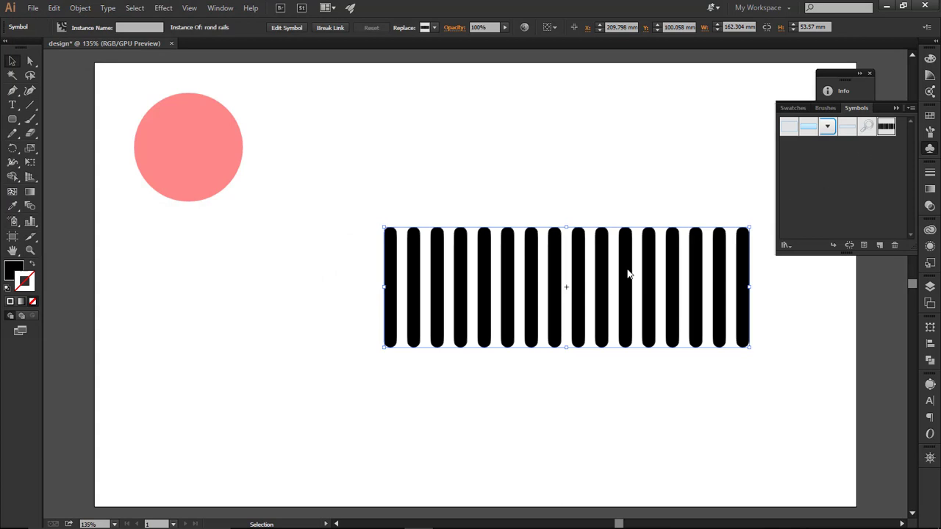
# Step: Move the row of bars off the lower edge of the artboard and bring the pink circle to the artboard's centre
pyautogui.moveTo(622, 273); pyautogui.dragTo(775, 488)
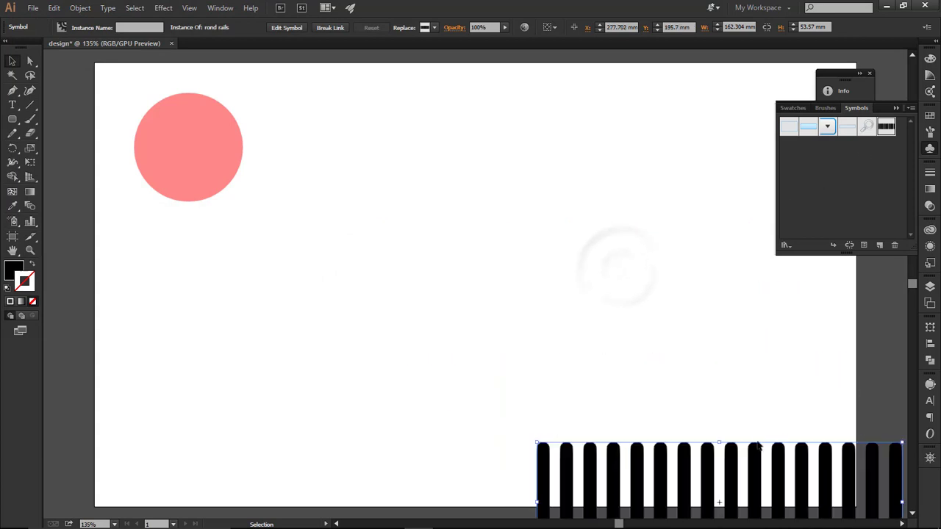
pyautogui.moveTo(752, 449); pyautogui.dragTo(750, 513)
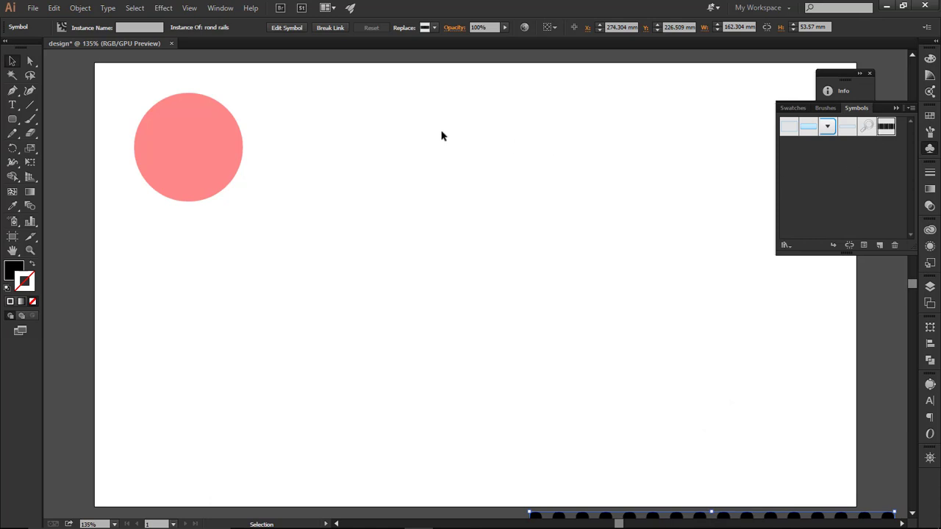
pyautogui.moveTo(194, 169); pyautogui.dragTo(479, 300)
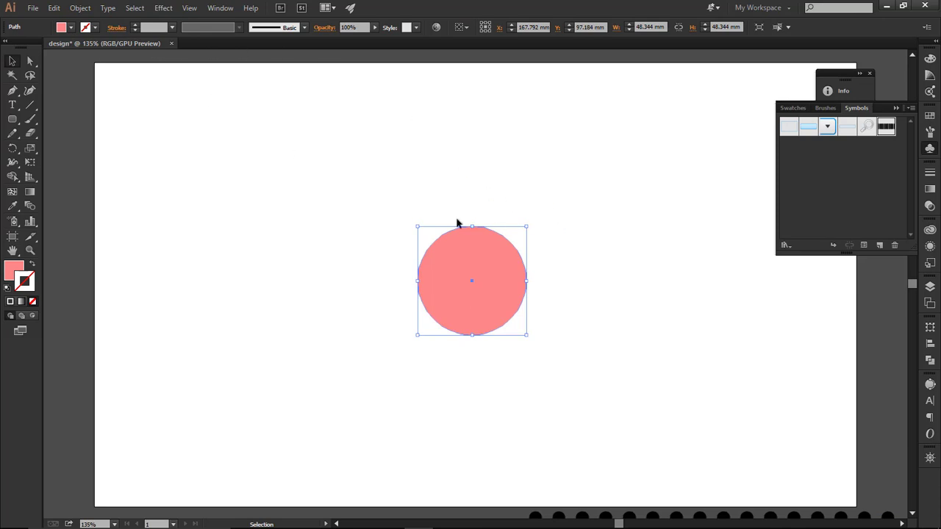
# Step: Start a 360° 3D Revolve on the pink circle with preview on, and rotate it freely to about -49°, -25° and 19°
pyautogui.click(163, 8)
pyautogui.moveTo(176, 75)
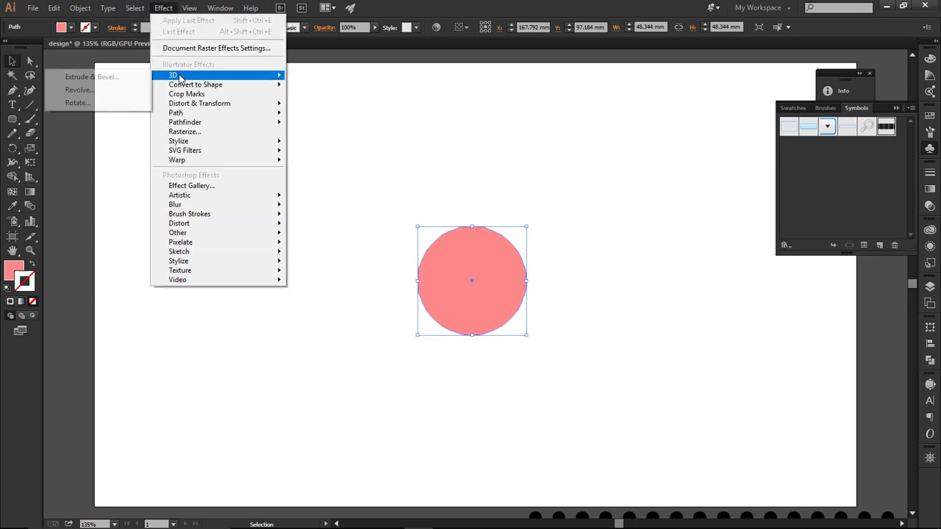
pyautogui.click(77, 90)
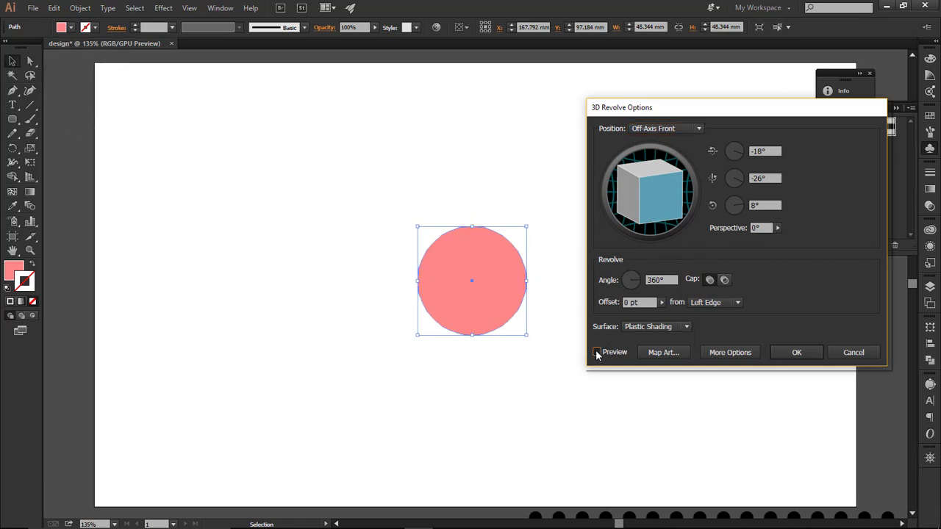
pyautogui.click(597, 353)
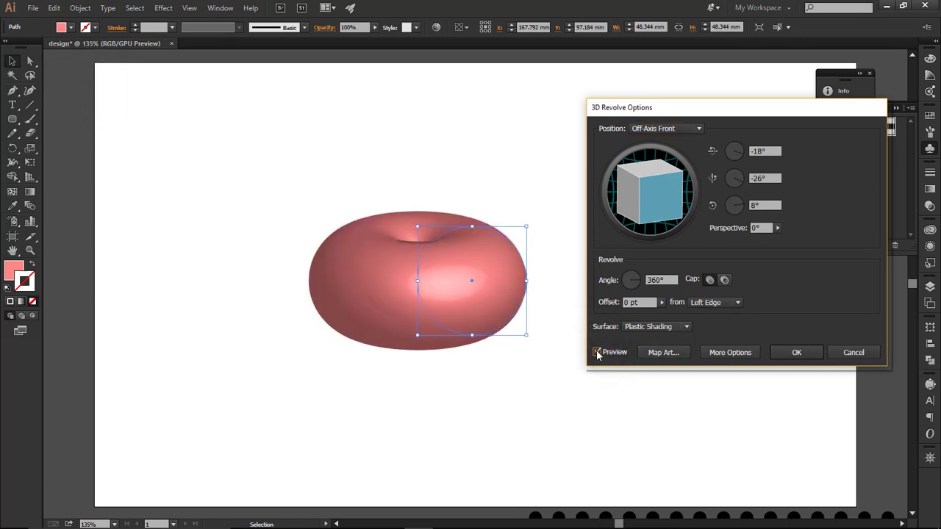
pyautogui.moveTo(650, 190); pyautogui.dragTo(652, 200)
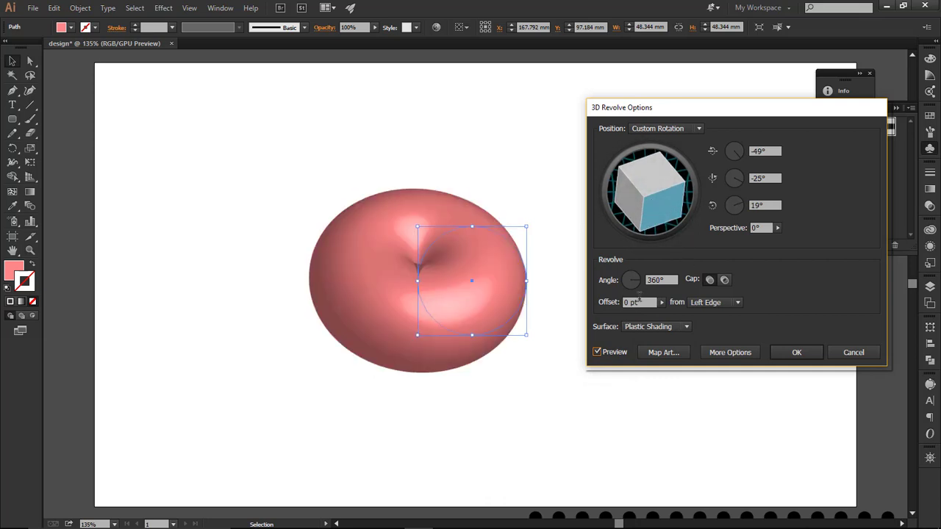
# Step: Set the revolve offset to 45 pt from the left edge and rotate the torus to about -43°, 3° and 22°
pyautogui.click(662, 302)
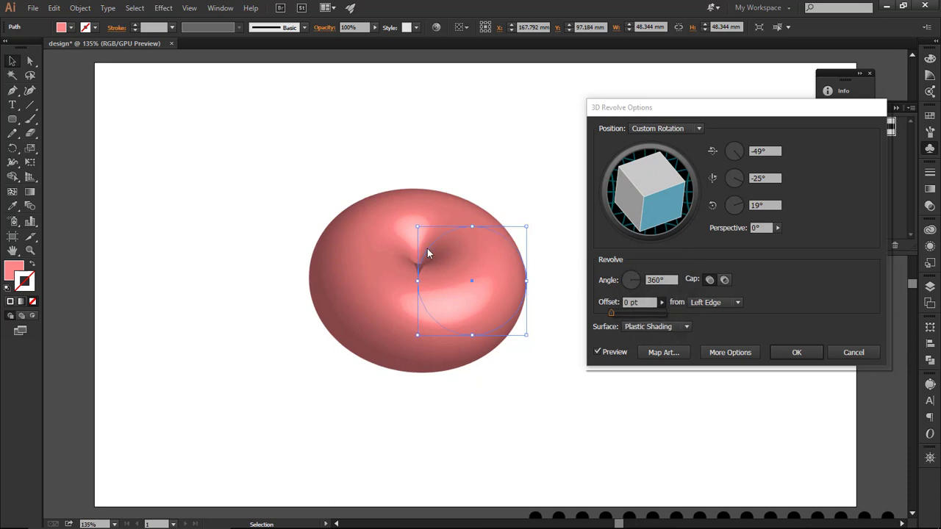
pyautogui.moveTo(613, 315); pyautogui.dragTo(613, 313)
pyautogui.moveTo(644, 188); pyautogui.dragTo(625, 193)
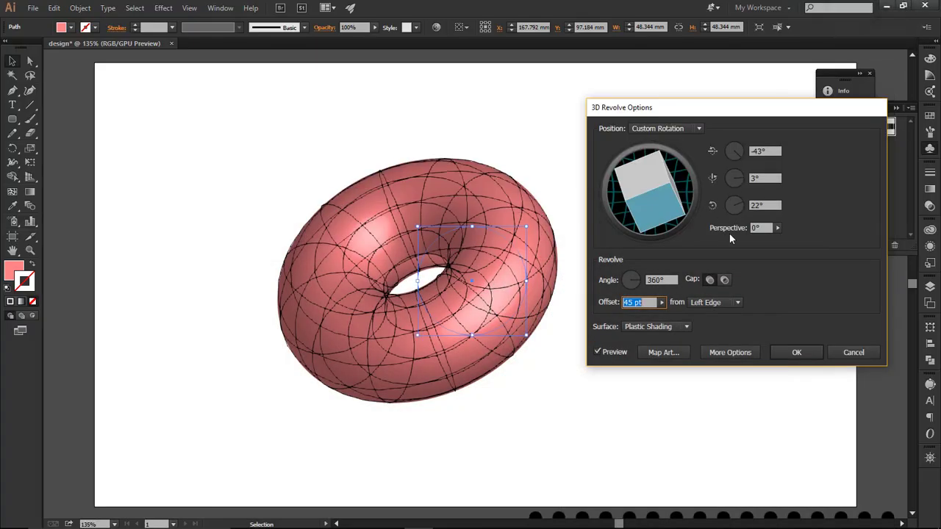
# Step: Map the "rond rails" symbol onto surface 1 of 1 of the torus
pyautogui.click(669, 354)
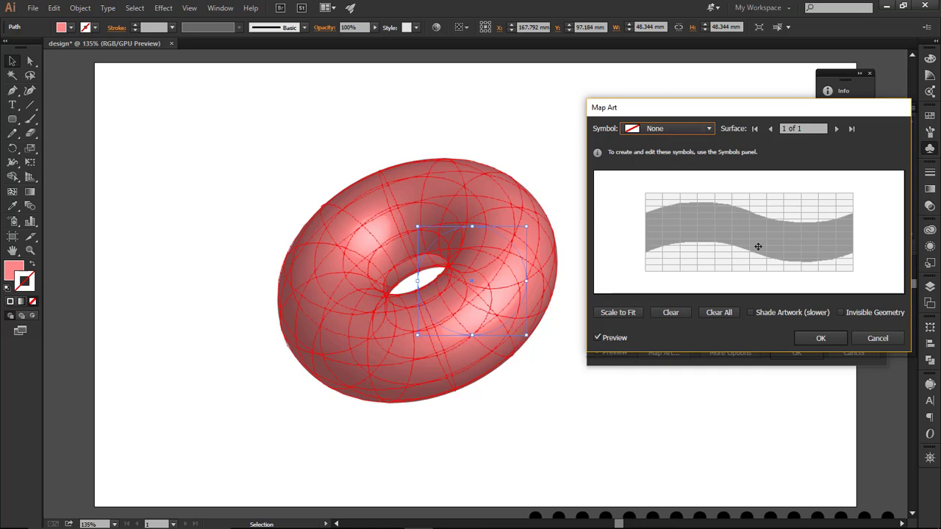
pyautogui.click(798, 129)
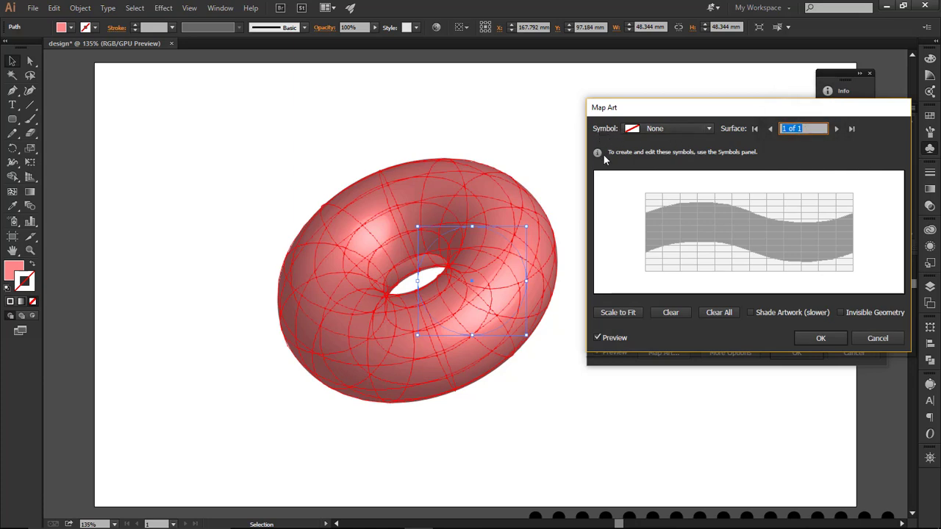
pyautogui.moveTo(667, 112); pyautogui.dragTo(647, 111)
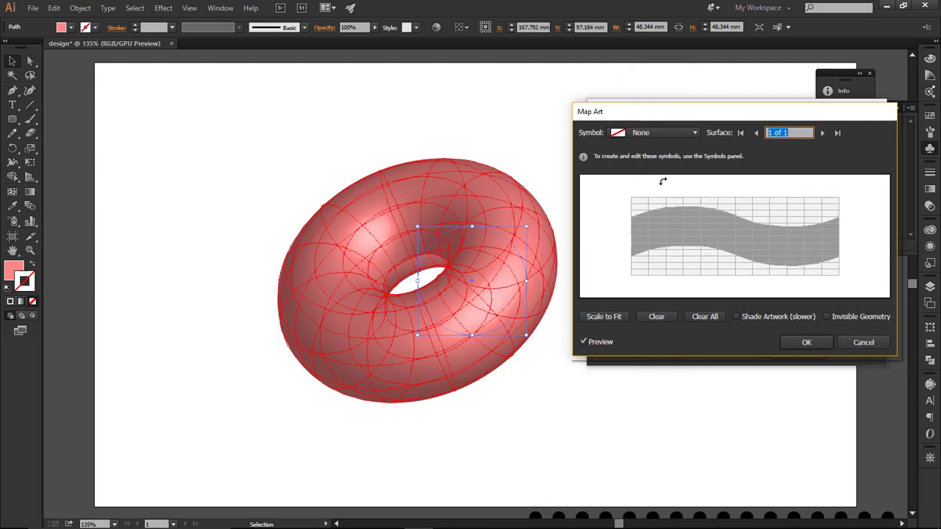
pyautogui.click(675, 133)
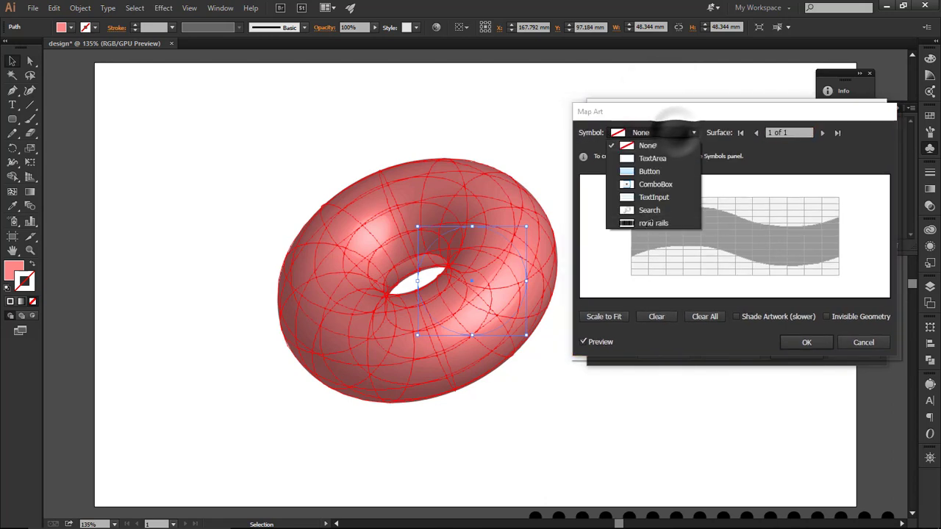
pyautogui.click(664, 223)
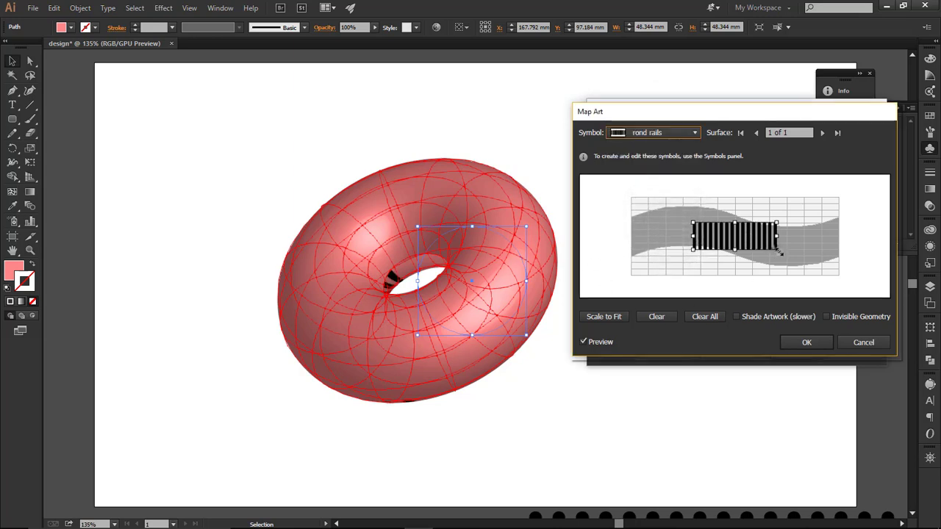
# Step: Enlarge the mapped bars to cover the torus surface grid and scale them to fit it
pyautogui.moveTo(779, 253); pyautogui.dragTo(844, 266)
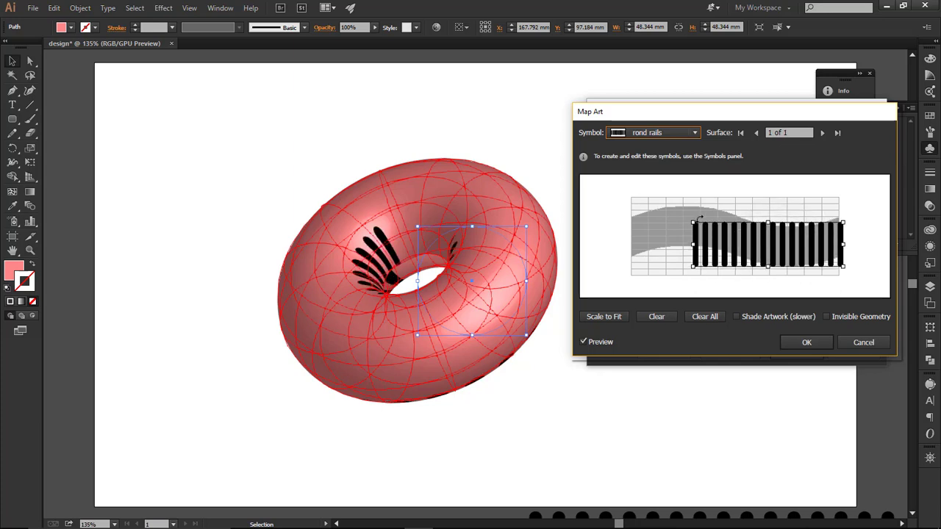
pyautogui.moveTo(695, 220); pyautogui.dragTo(632, 191)
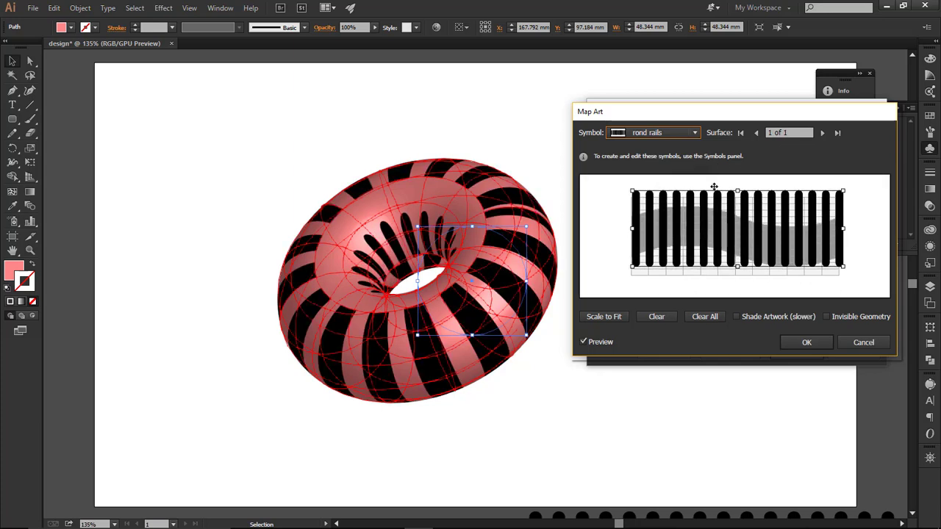
pyautogui.click(610, 317)
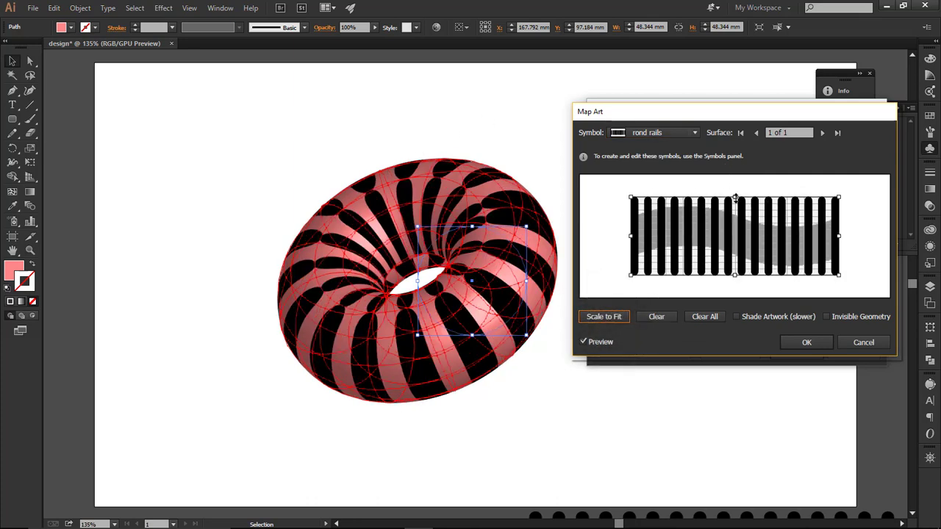
# Step: Try stretching the mapped bars above and below the surface grid, and scale them to fit again
pyautogui.moveTo(735, 199); pyautogui.dragTo(734, 187)
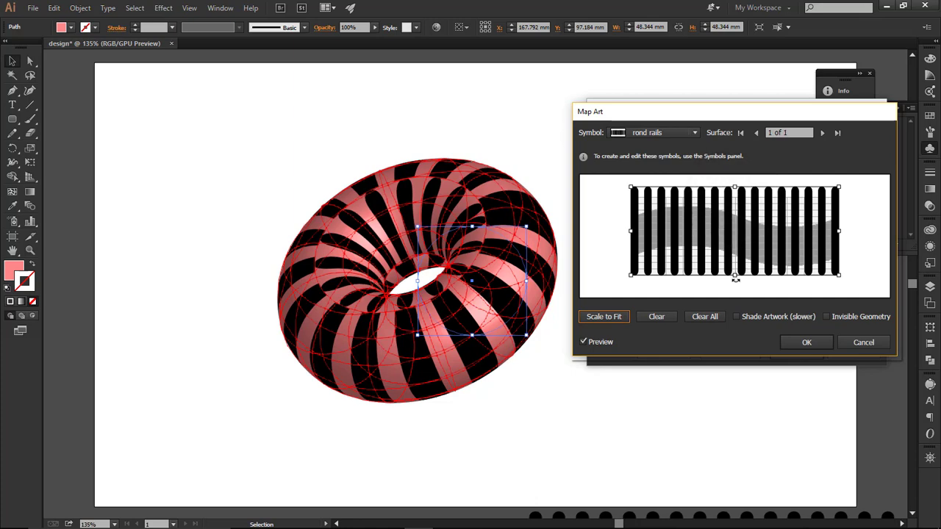
pyautogui.moveTo(735, 277); pyautogui.dragTo(734, 295)
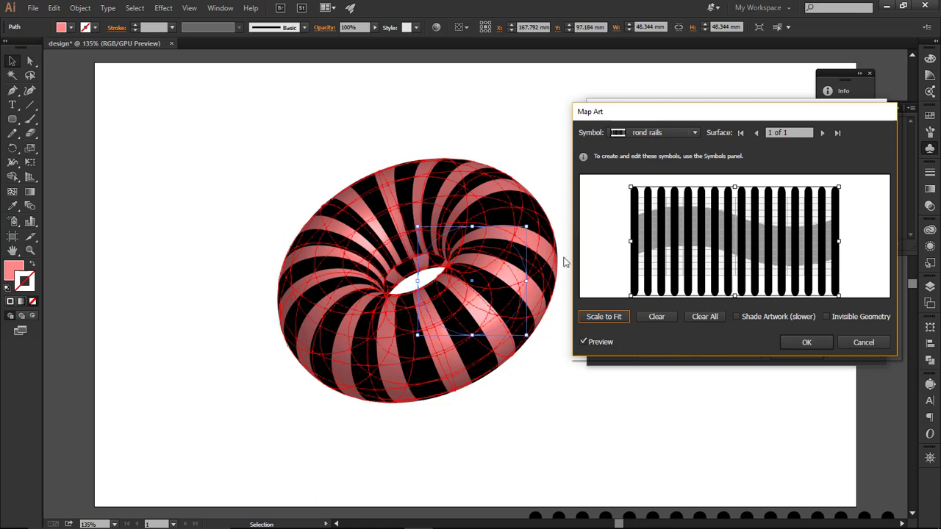
pyautogui.click(604, 316)
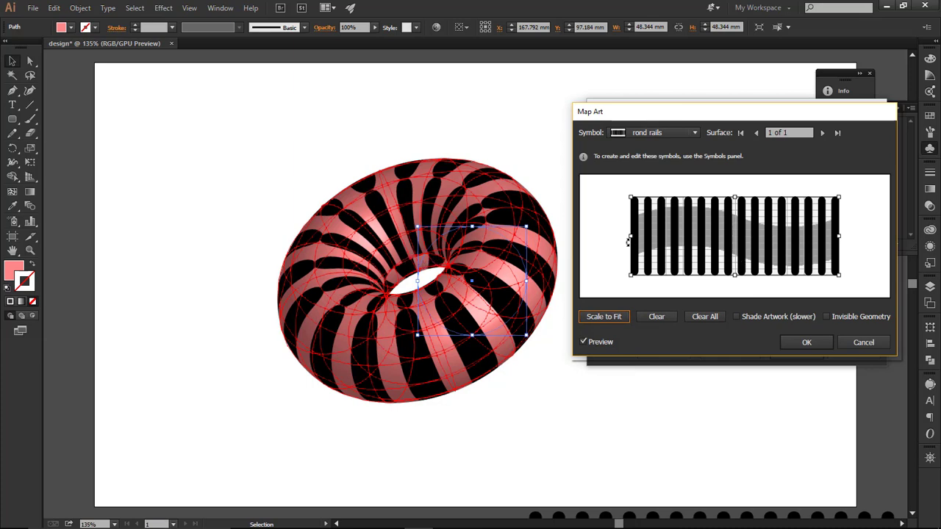
# Step: Widen the mapped bars slightly past the surface grid's left edge and accept the mapping with Invisible Geometry enabled
pyautogui.moveTo(630, 236)
pyautogui.mouseDown()
pyautogui.moveTo(606, 236)
pyautogui.moveTo(633, 236)
pyautogui.mouseUp()
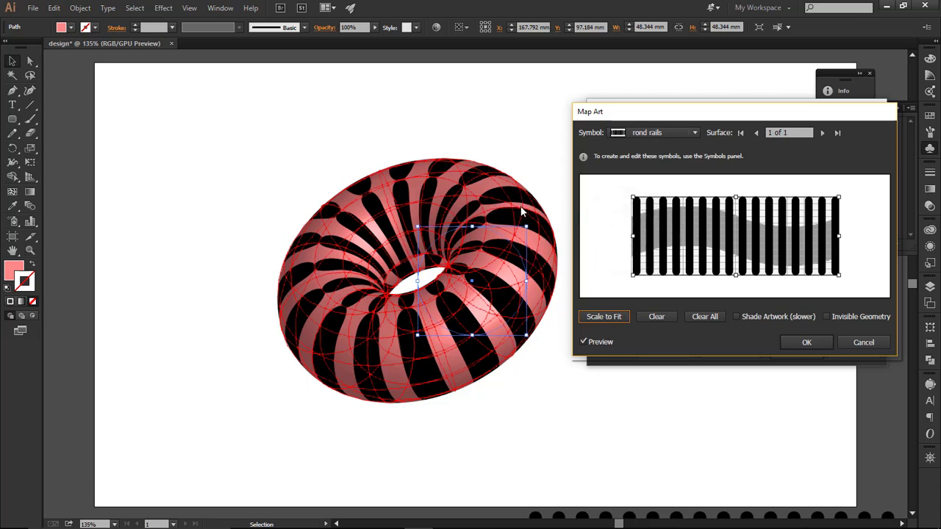
pyautogui.moveTo(632, 237); pyautogui.dragTo(630, 236)
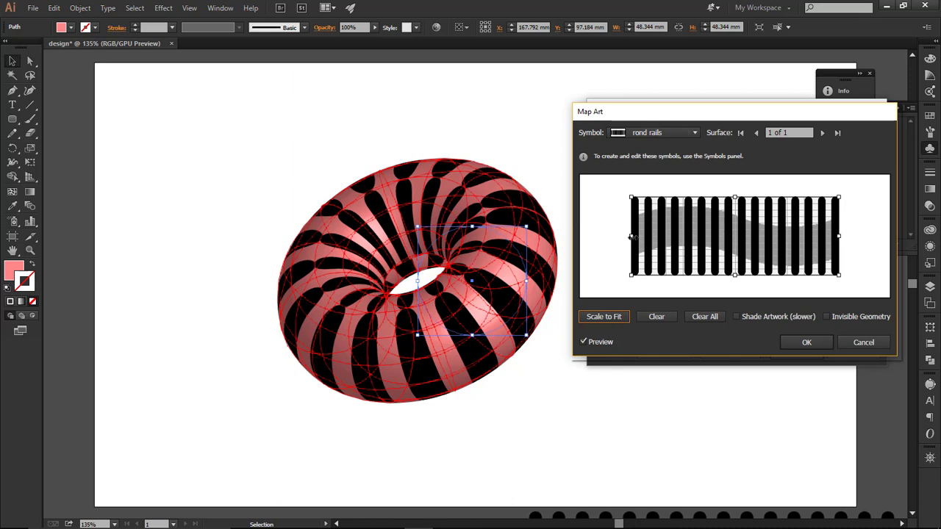
pyautogui.moveTo(630, 237); pyautogui.dragTo(621, 237)
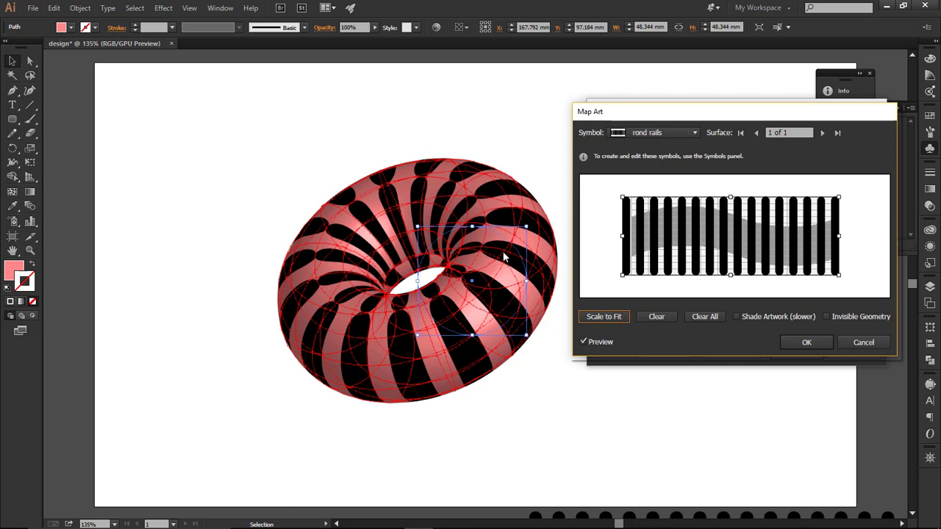
pyautogui.click(826, 316)
pyautogui.click(809, 341)
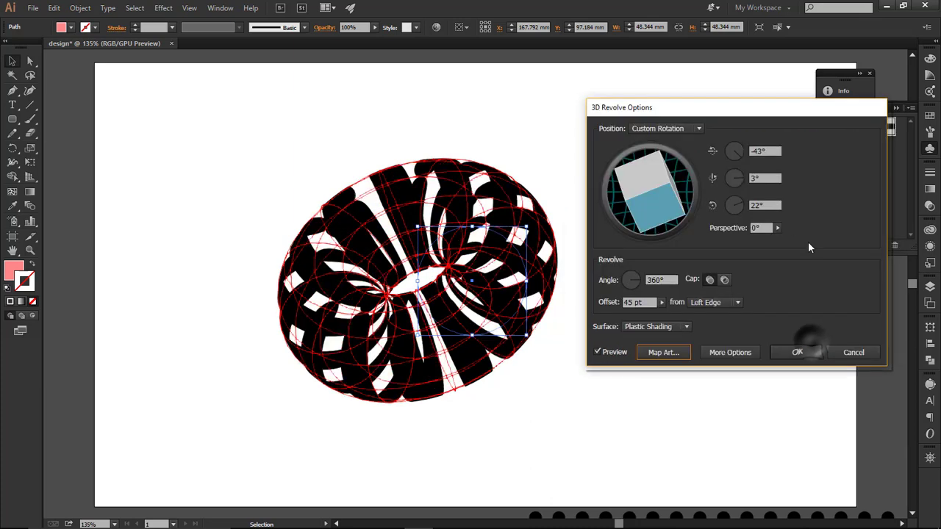
# Step: Accept the 3D Revolve settings and expand the appearance of the striped torus
pyautogui.click(797, 353)
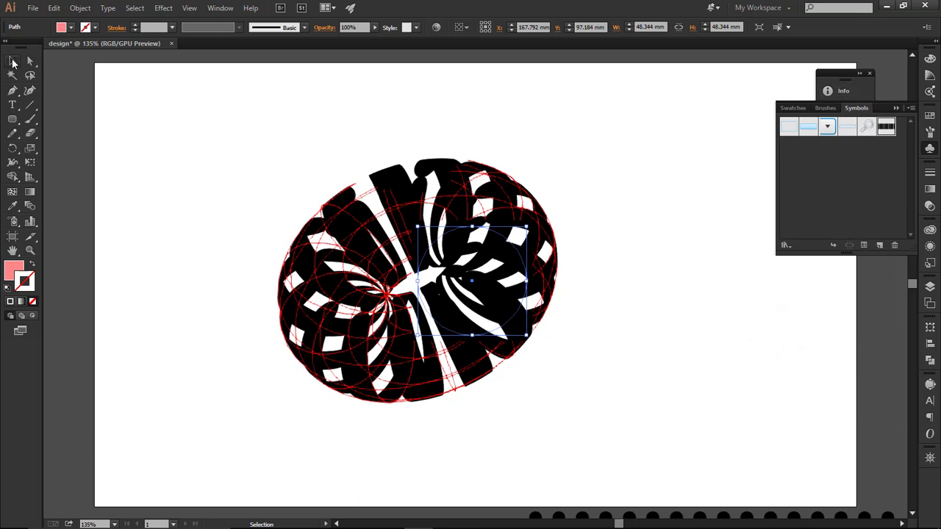
pyautogui.click(93, 184)
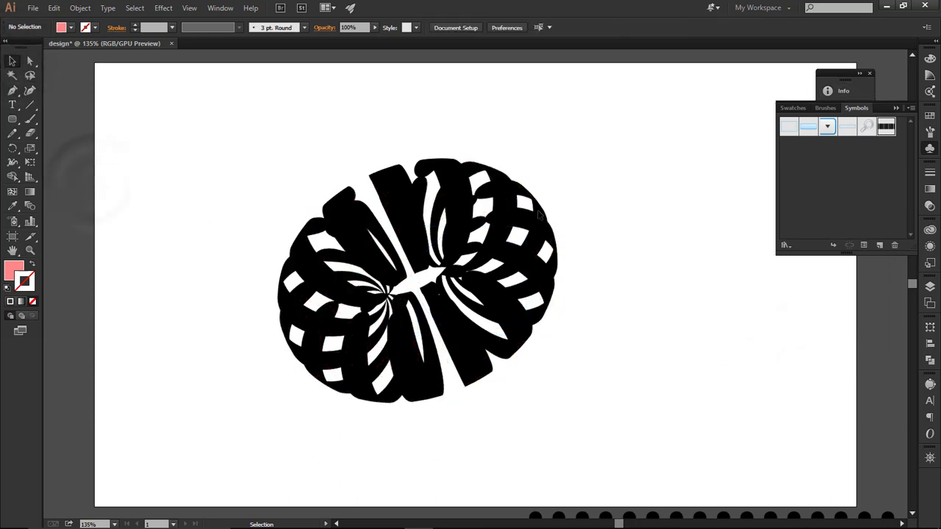
pyautogui.click(496, 234)
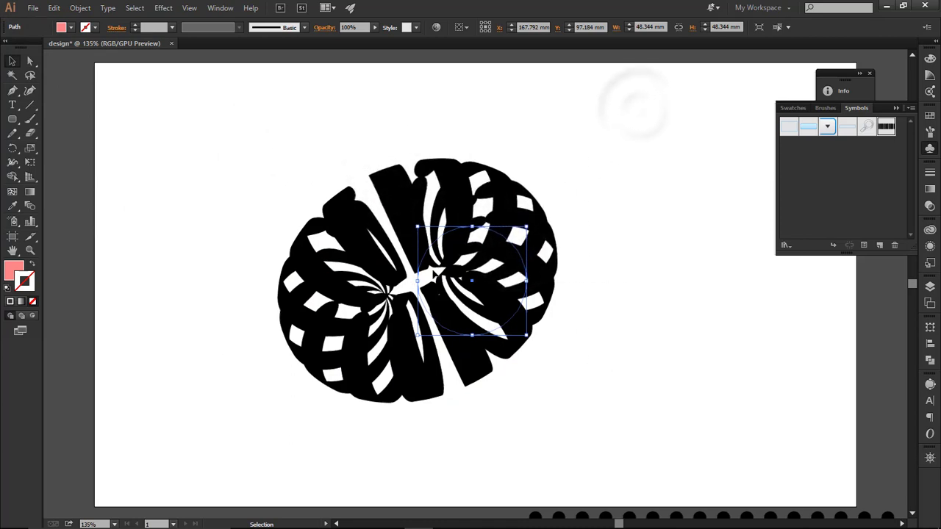
pyautogui.click(80, 9)
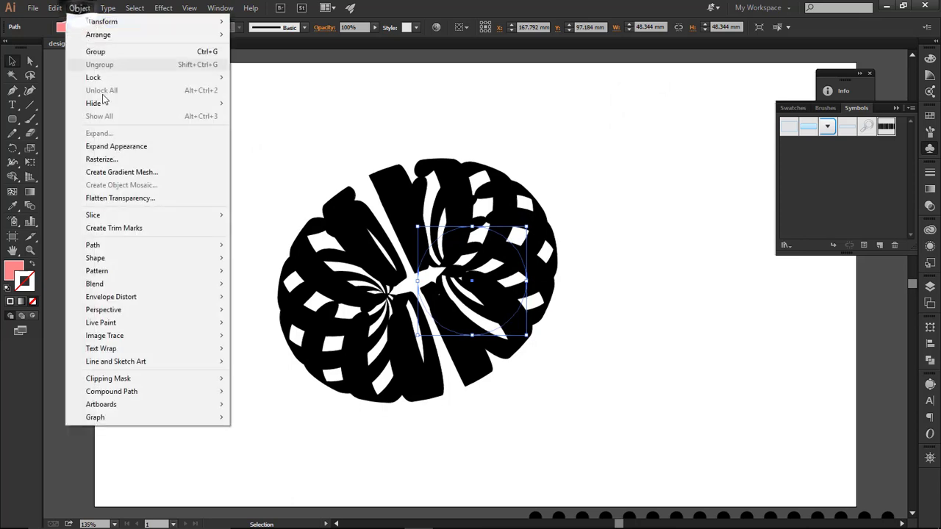
pyautogui.click(110, 145)
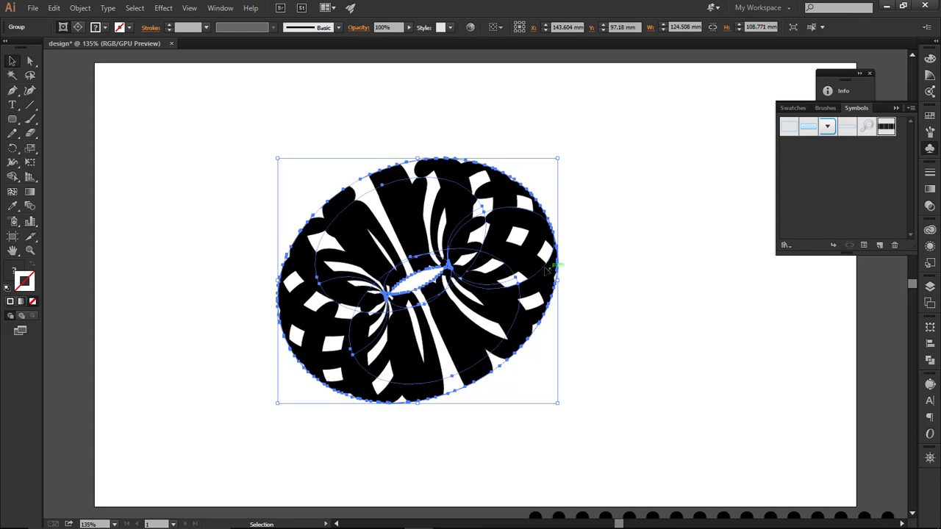
# Step: Ungroup the expanded torus repeatedly and release its clipping mask
pyautogui.rightClick(517, 285)
pyautogui.click(616, 247)
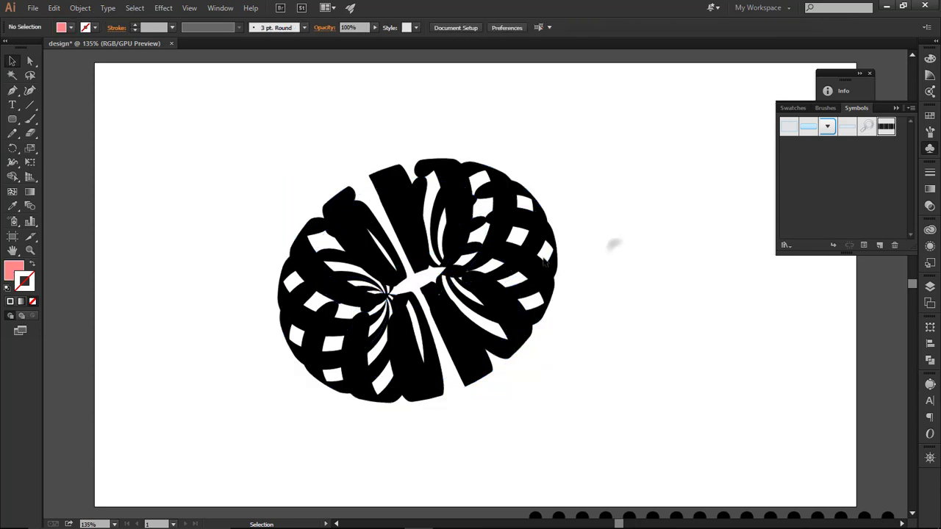
pyautogui.click(538, 278)
pyautogui.rightClick(522, 266)
pyautogui.click(550, 332)
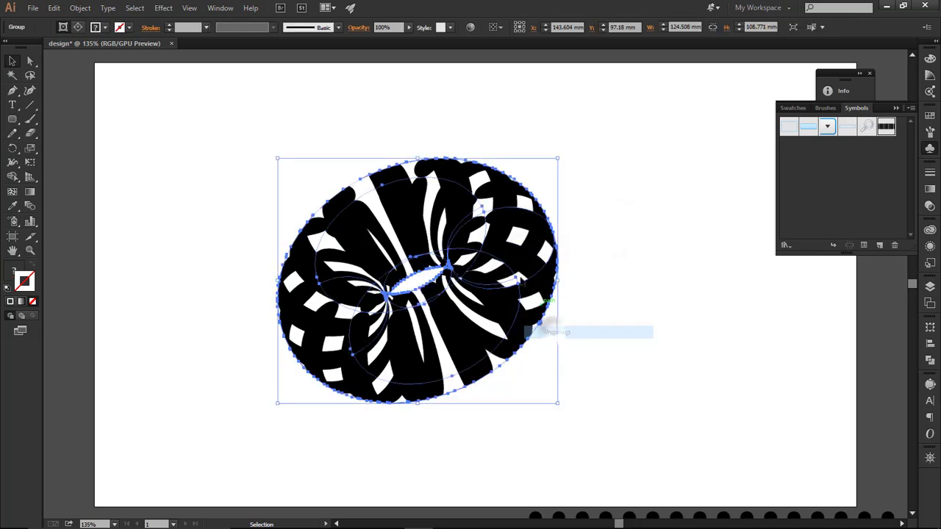
pyautogui.rightClick(517, 269)
pyautogui.click(544, 335)
pyautogui.rightClick(513, 264)
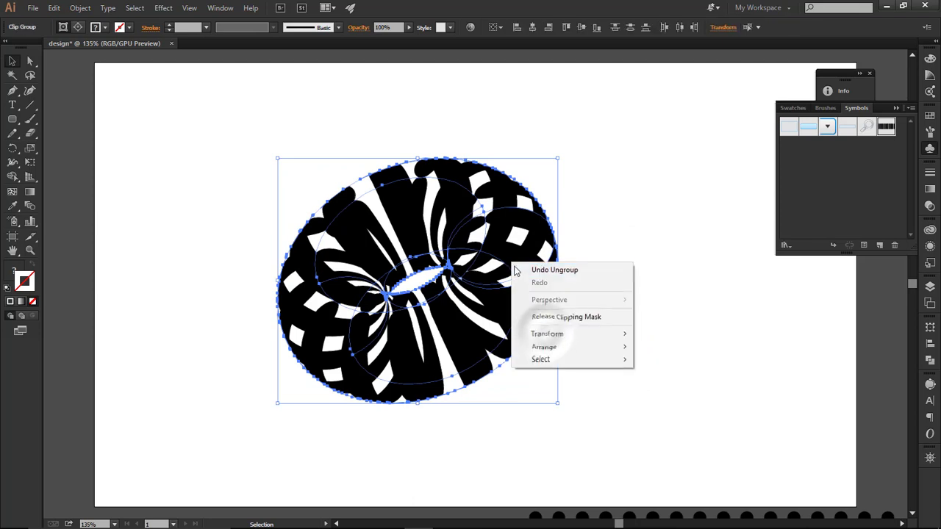
pyautogui.click(543, 322)
pyautogui.click(640, 252)
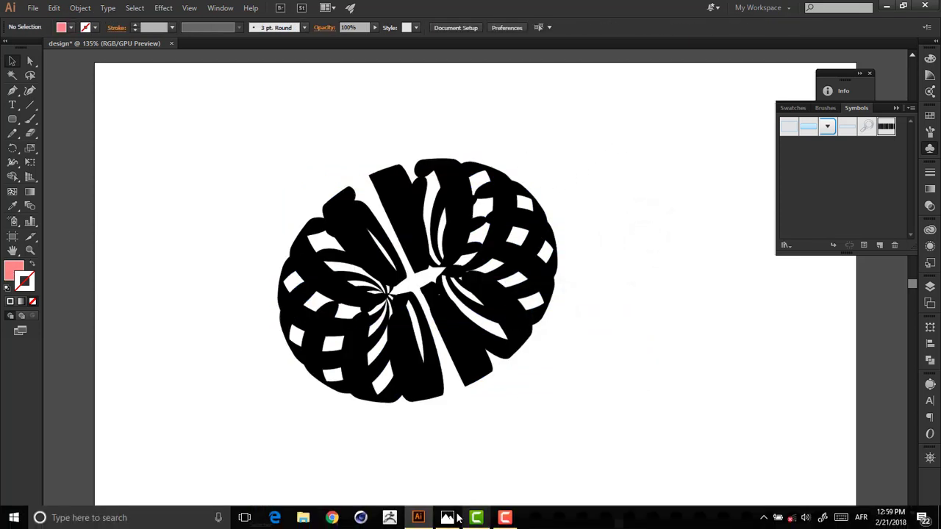
# Step: Check the reference logo in Photos, and delete the back-side stripe groups overlapping the torus's front stripes in Illustrator
pyautogui.click(447, 518)
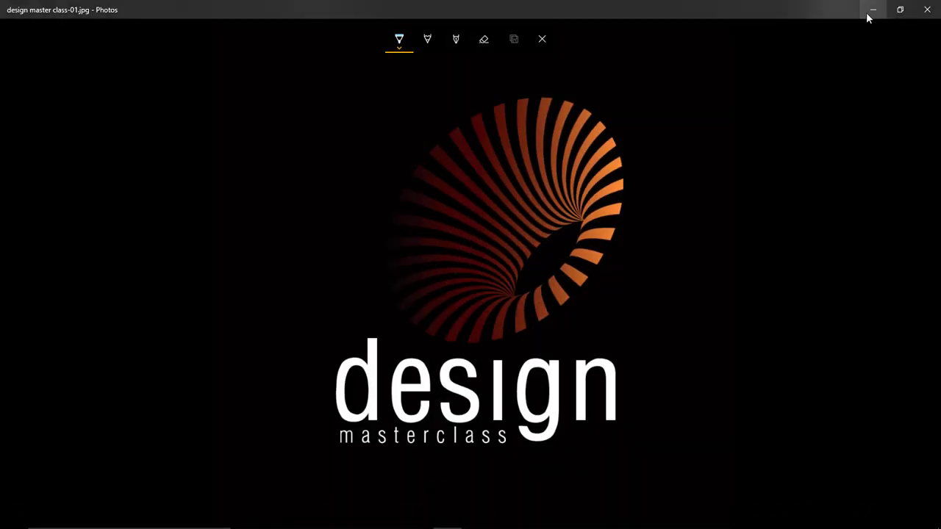
pyautogui.click(872, 10)
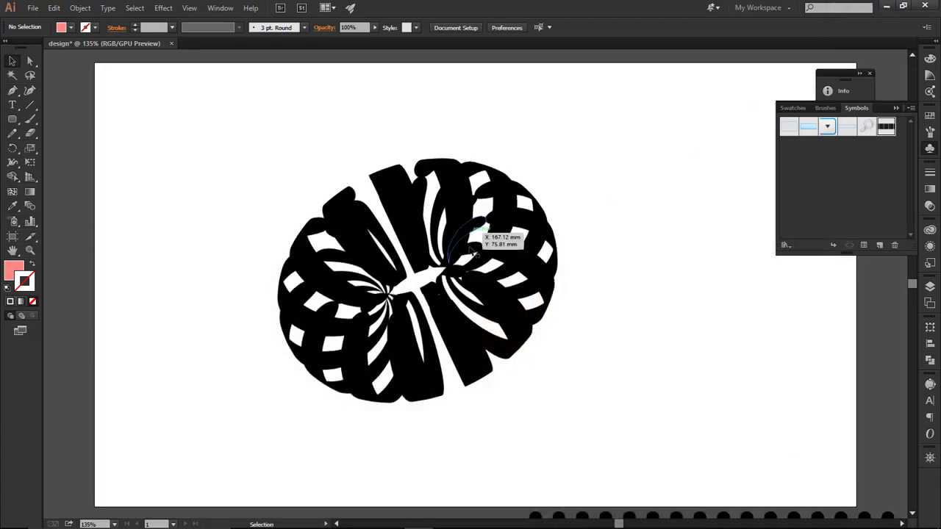
pyautogui.click(474, 313)
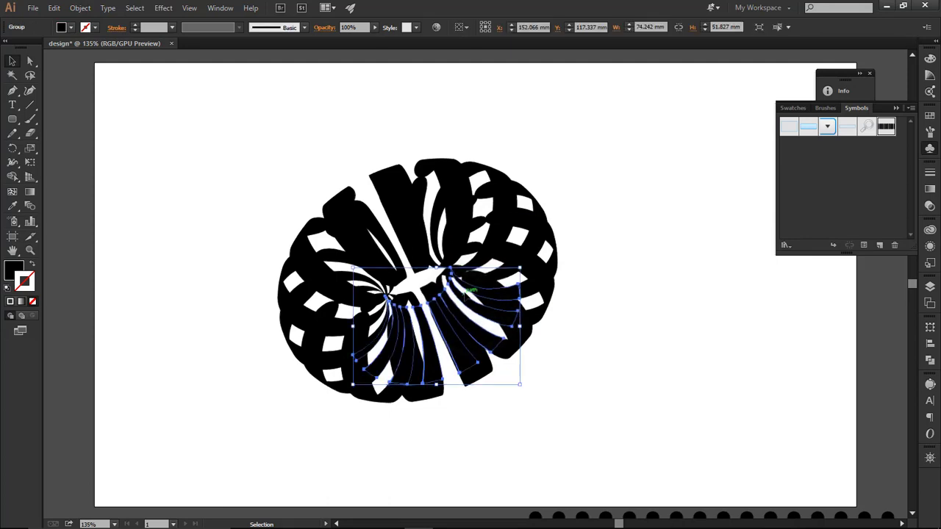
pyautogui.press('Delete')
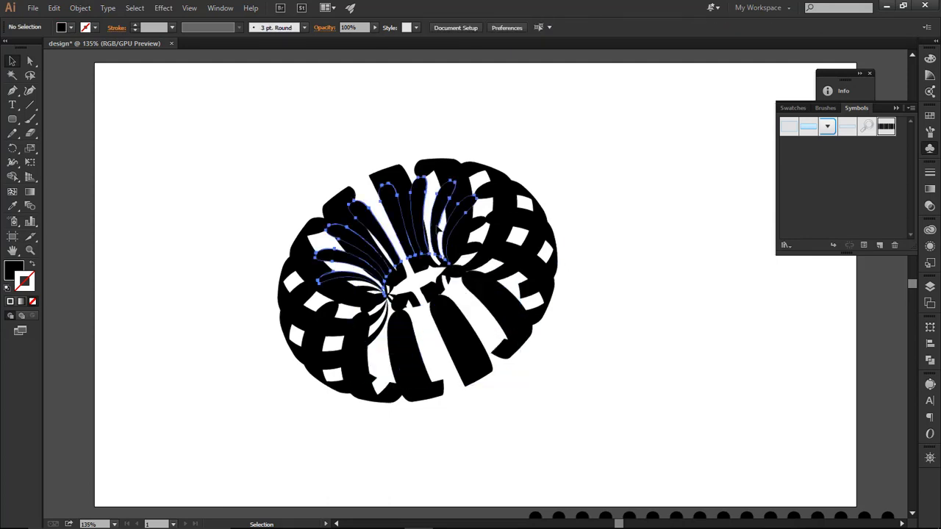
pyautogui.click(440, 229)
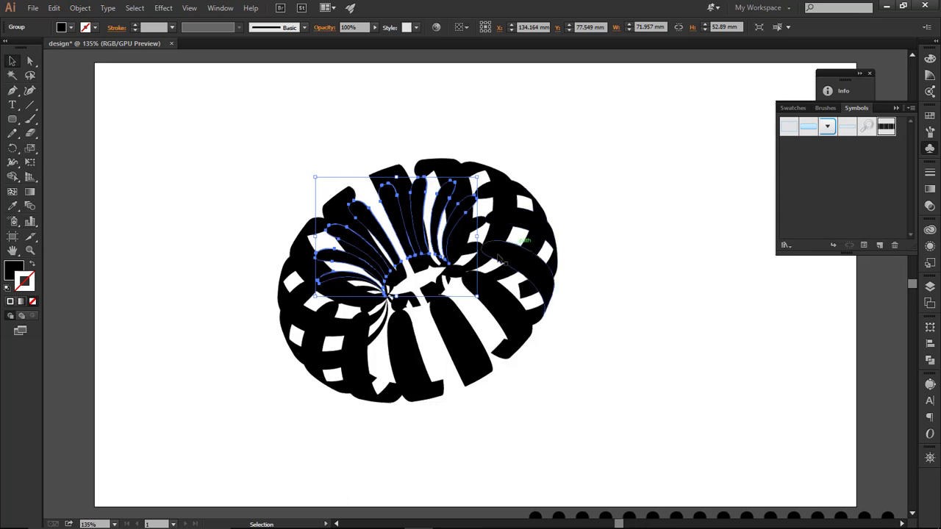
pyautogui.press('Delete')
pyautogui.hotkey('ctrl', 'a')
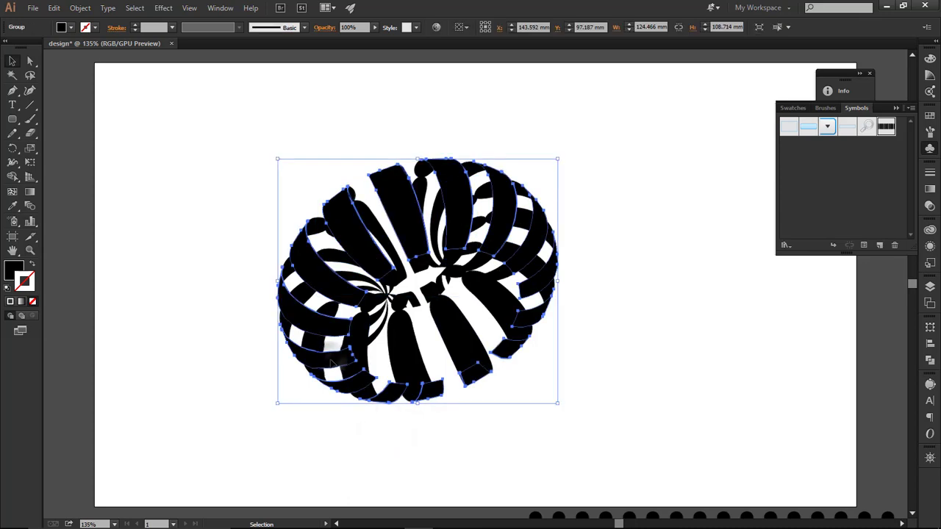
pyautogui.click(327, 344)
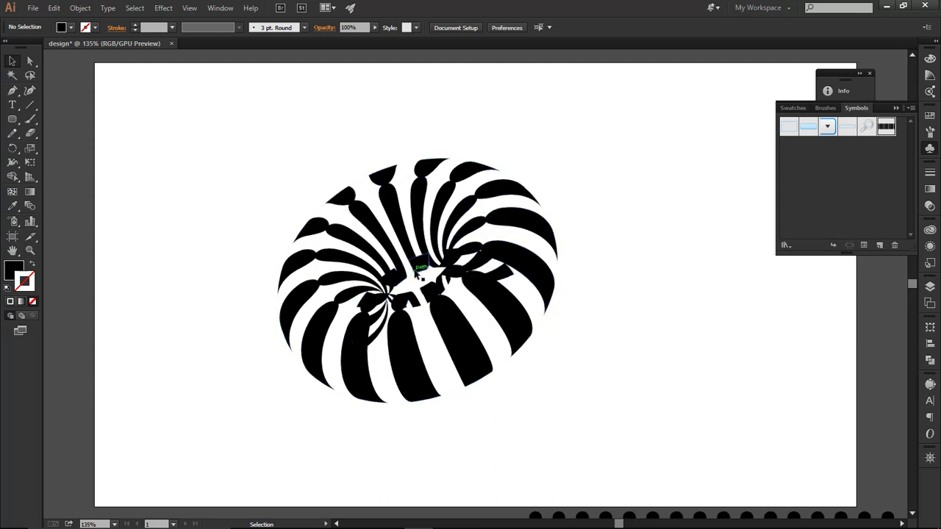
# Step: Delete the unfilled shape at the torus's hole, and try deleting the inner stripe group along the hole's front edge
pyautogui.click(413, 276)
pyautogui.press('Delete')
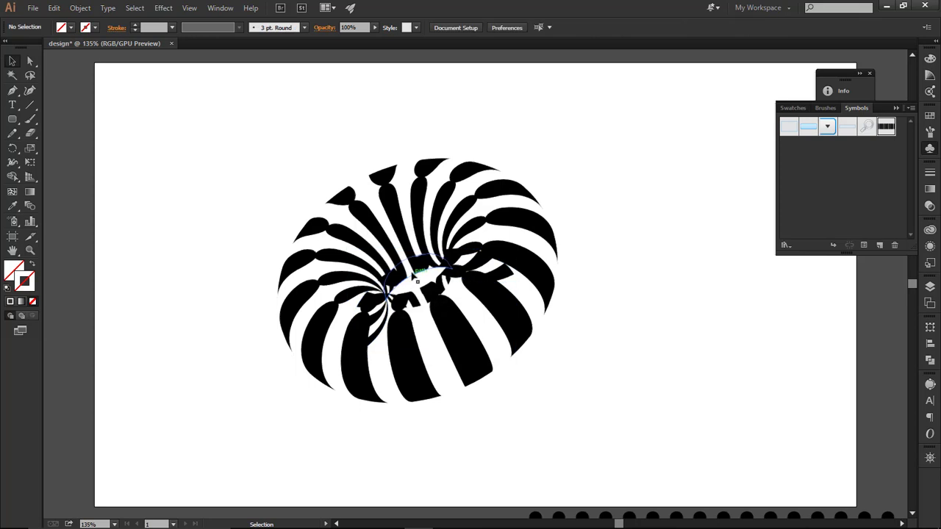
pyautogui.click(416, 286)
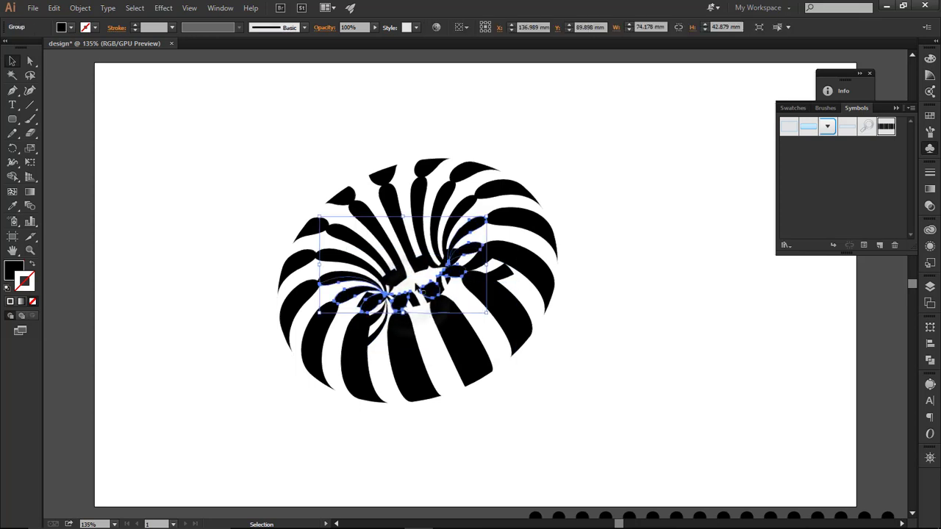
pyautogui.press('Delete')
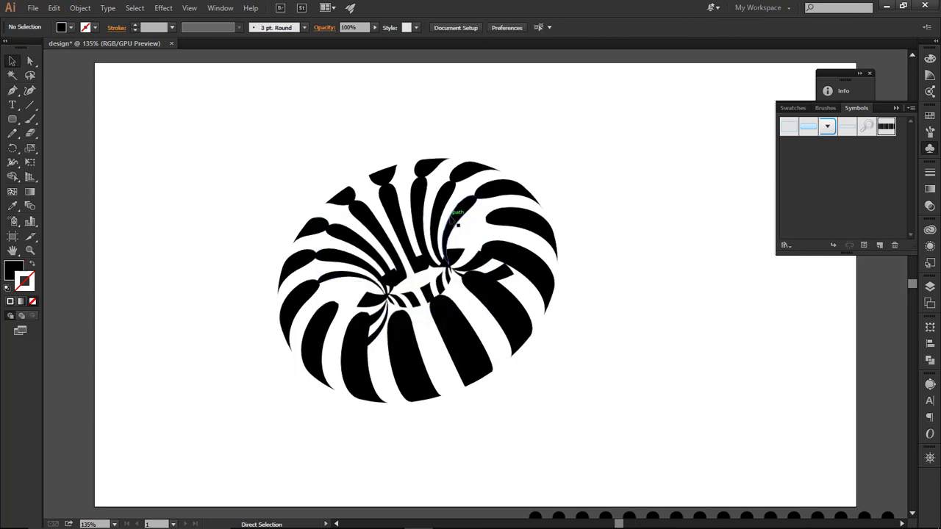
pyautogui.click(457, 223)
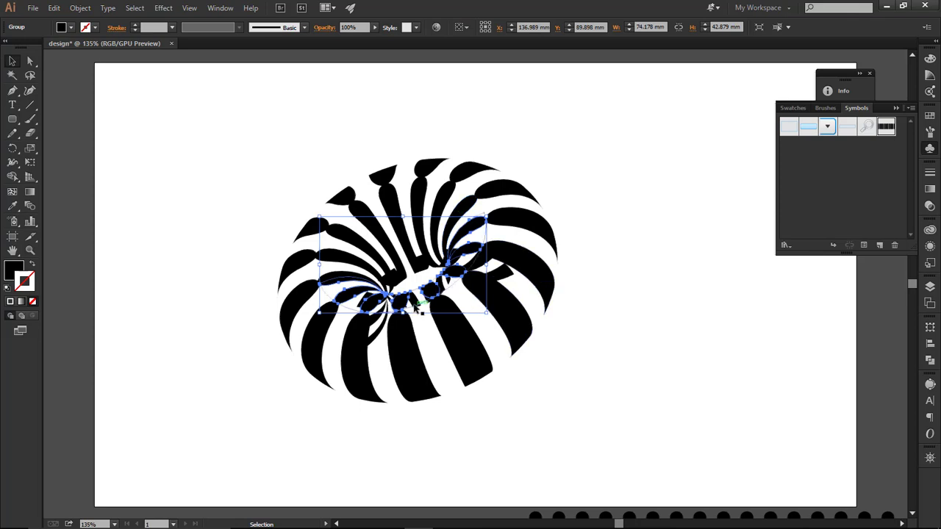
pyautogui.press('Delete')
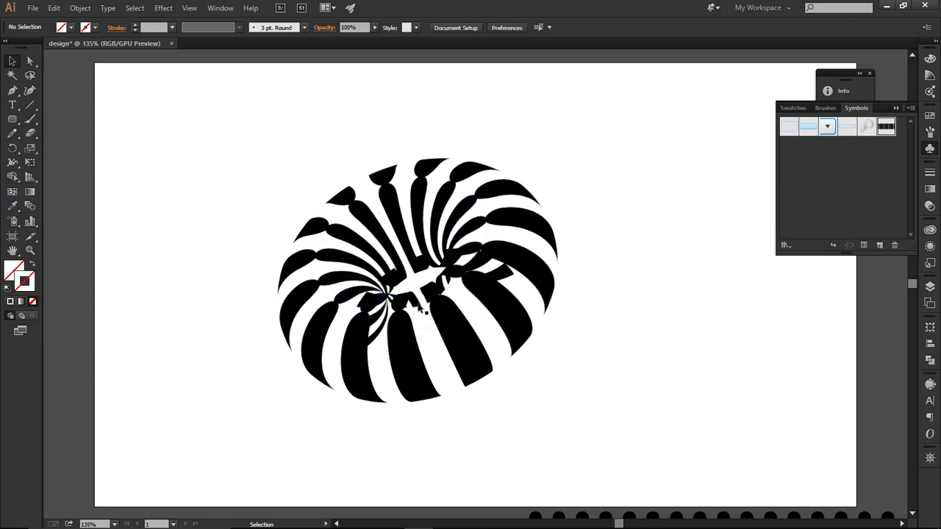
# Step: Delete the torus's large unfilled outline and the two leftover stripe groups crossing the hole
pyautogui.click(420, 310)
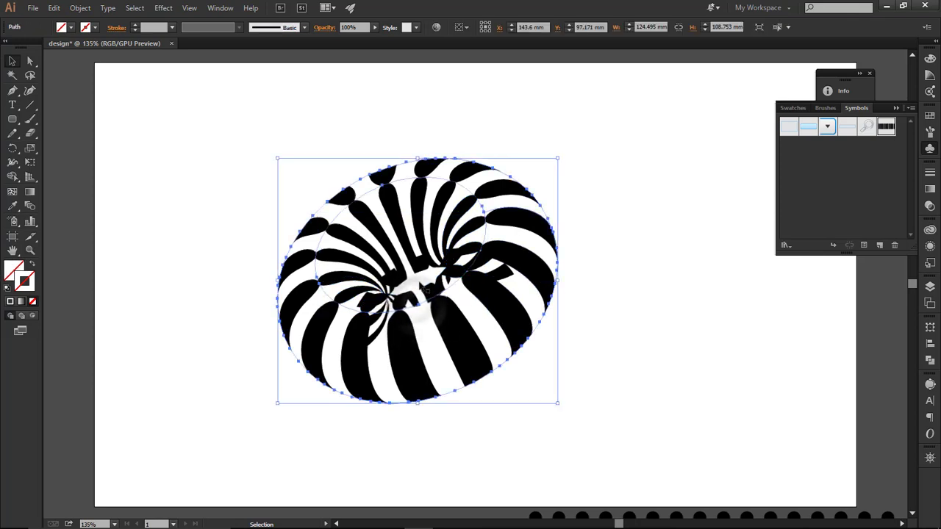
pyautogui.press('Delete')
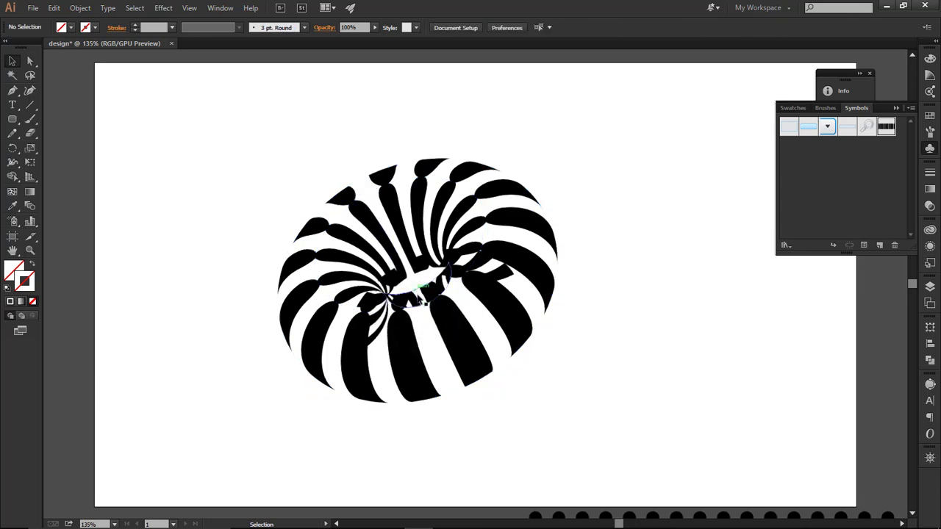
pyautogui.click(418, 307)
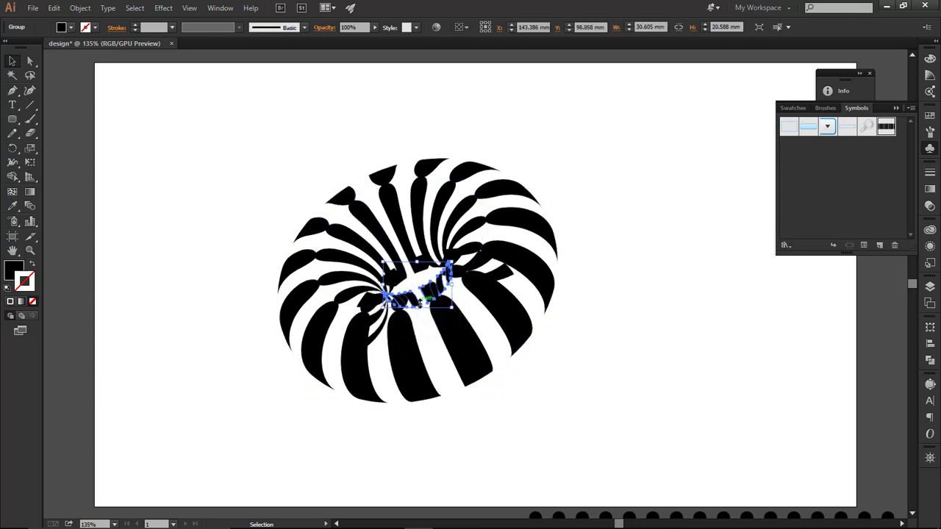
pyautogui.press('Delete')
pyautogui.click(424, 270)
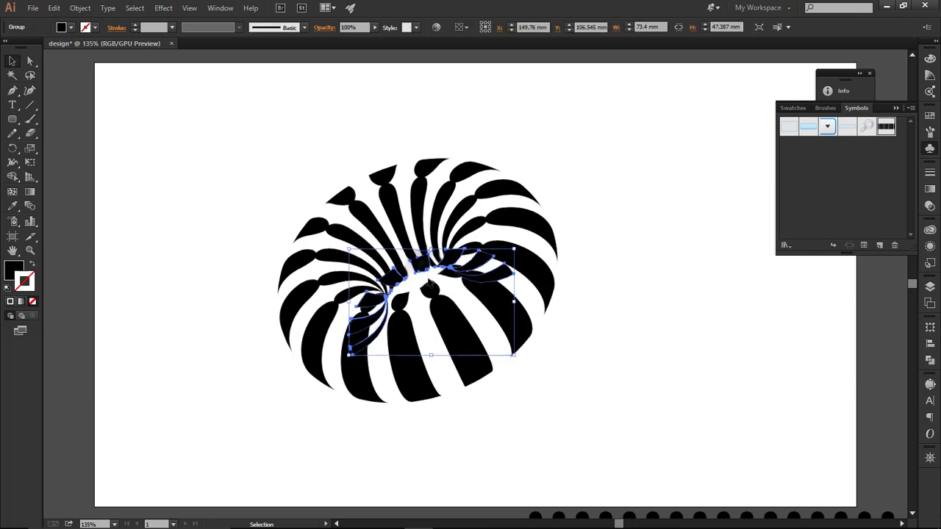
pyautogui.press('Delete')
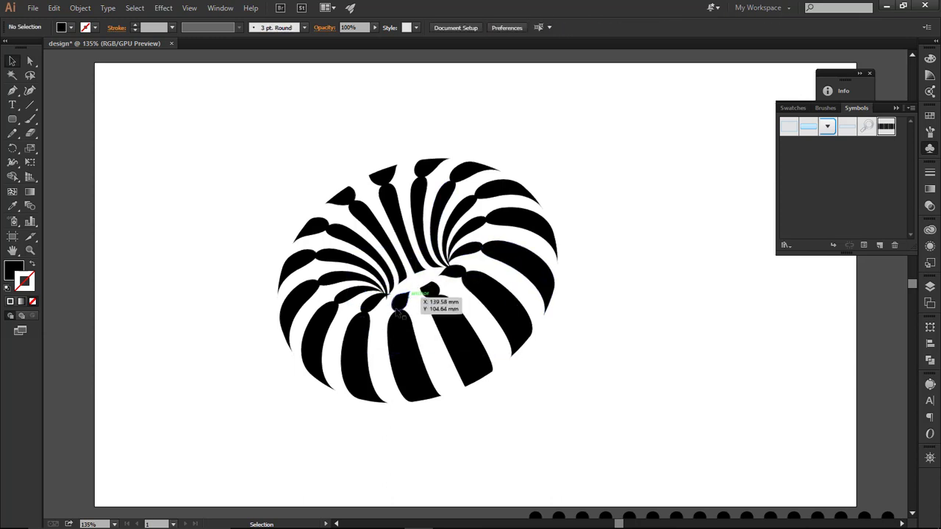
# Step: Test deleting the front and rear inner stripe groups, and remove only the leftover rim stripes behind the rear group
pyautogui.click(397, 302)
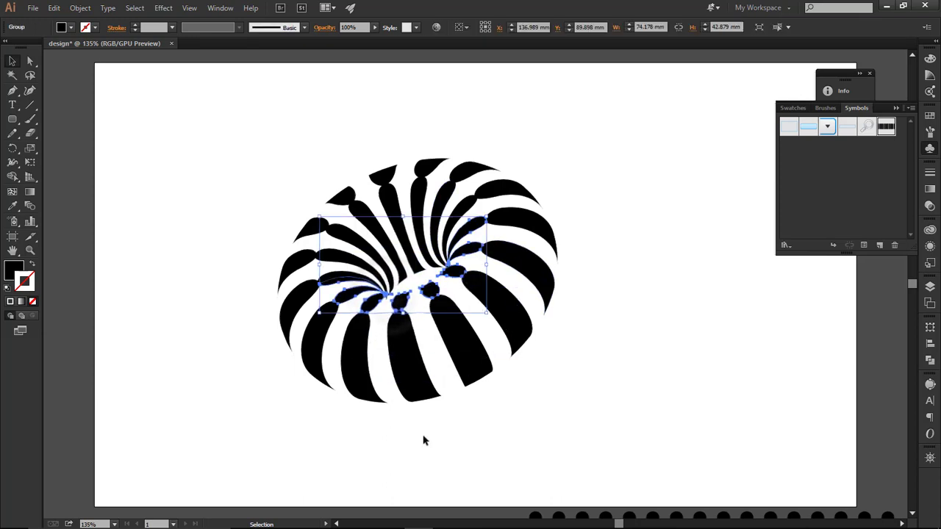
pyautogui.press('Delete')
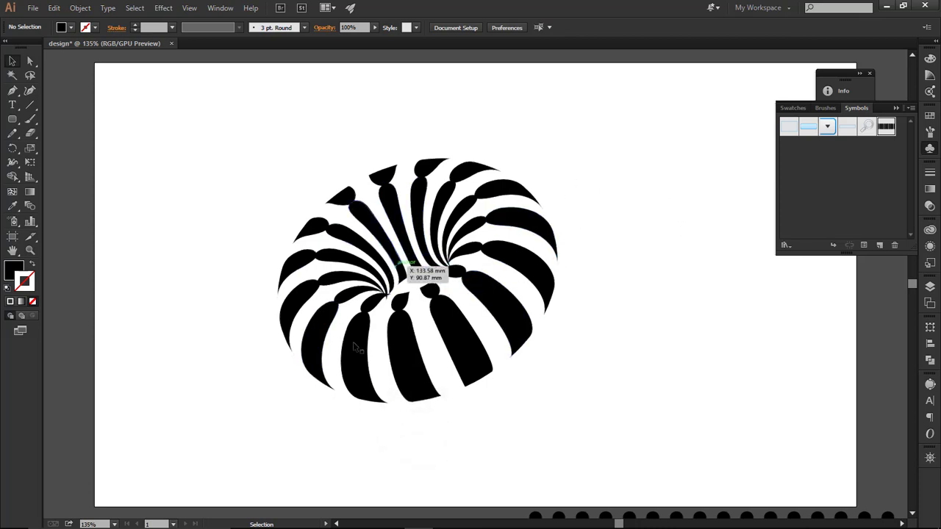
pyautogui.click(468, 206)
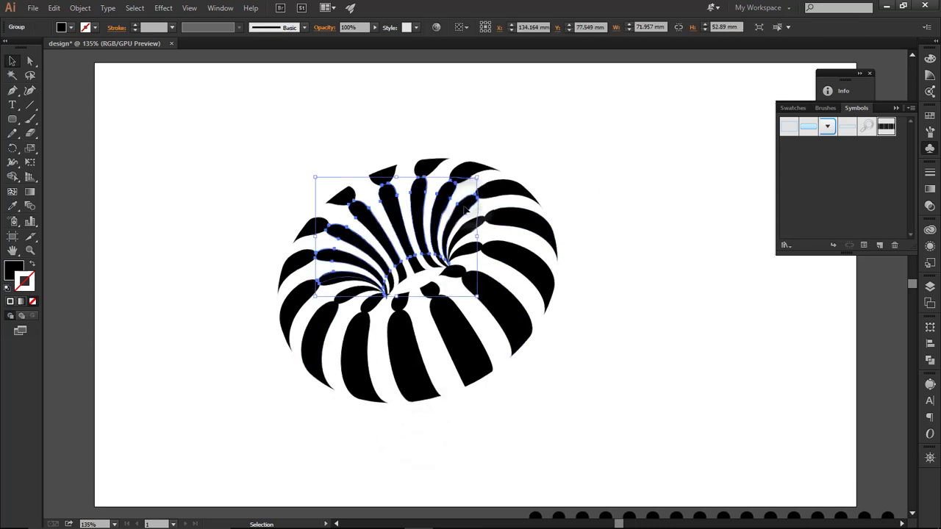
pyautogui.press('Delete')
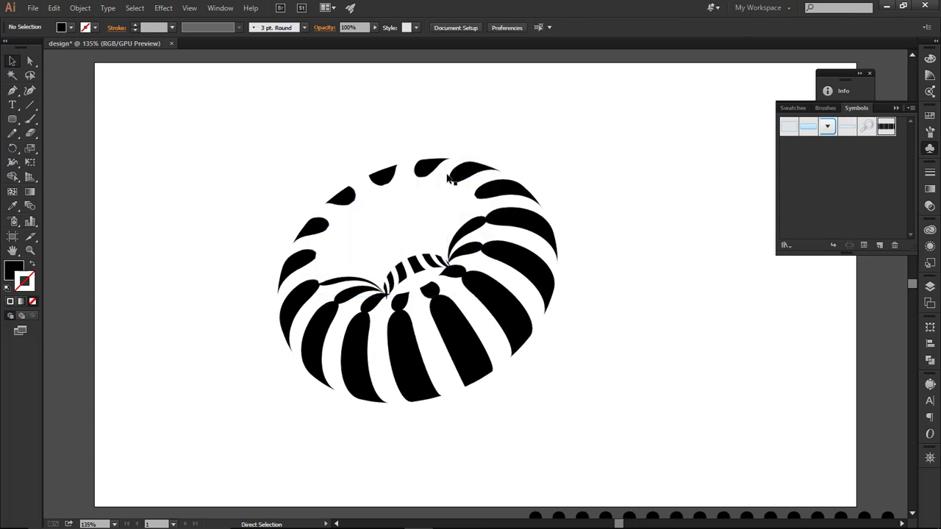
pyautogui.hotkey('ctrl', 'z')
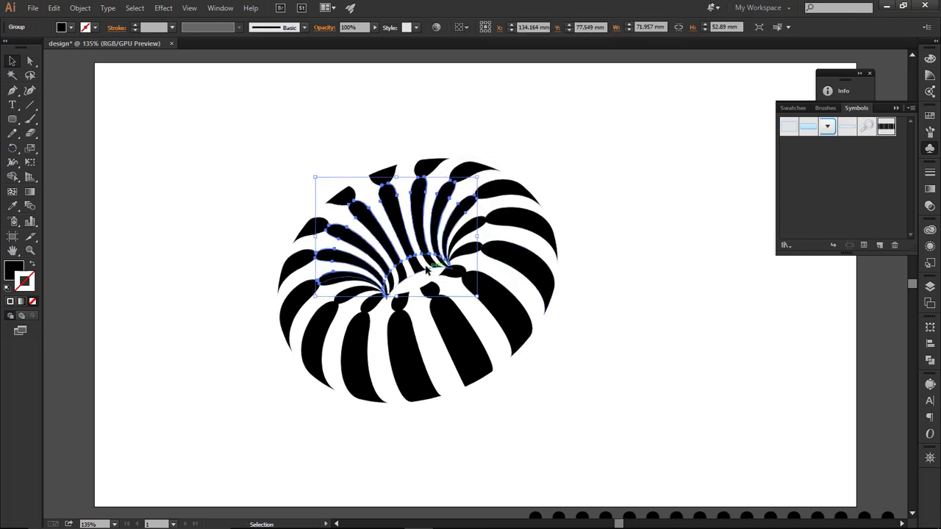
pyautogui.press('Delete')
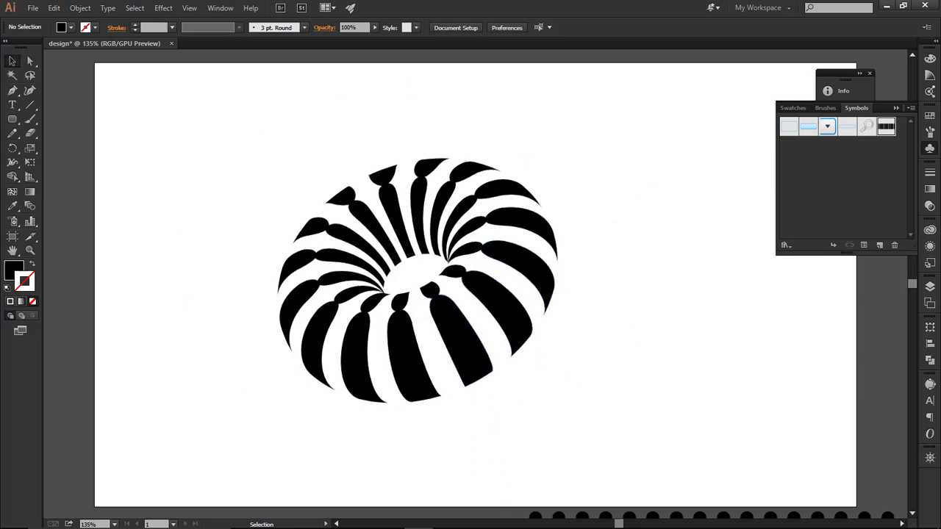
# Step: In Photos, mark in orange on the reference logo how the stripes would continue around the torus's outer edge, and return to Illustrator
pyautogui.click(447, 518)
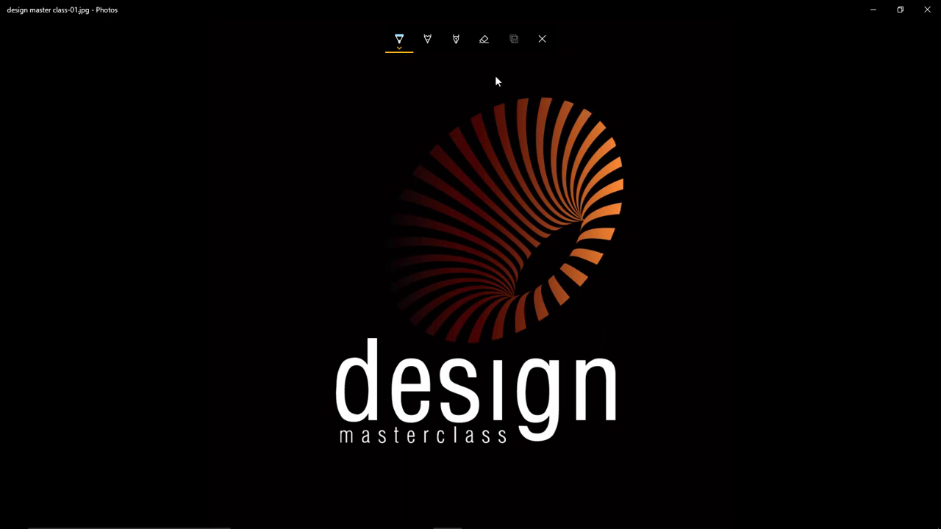
pyautogui.click(399, 40)
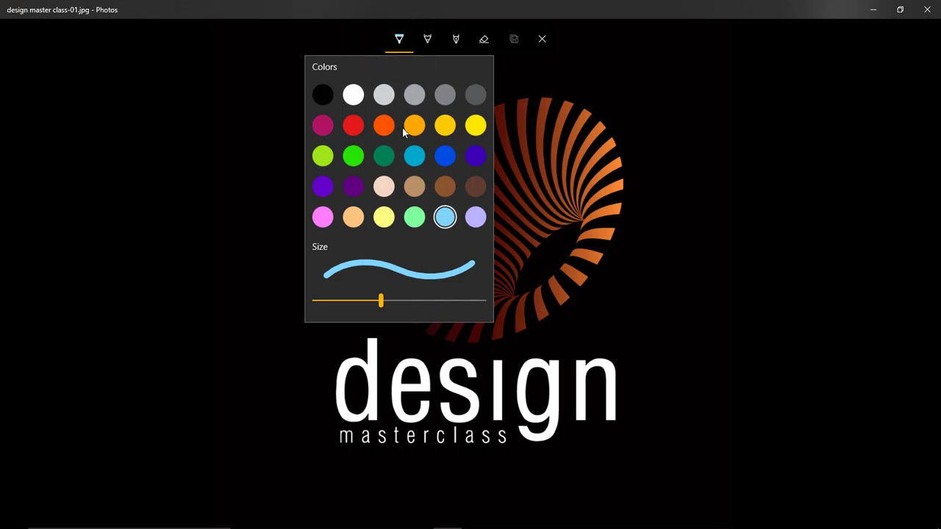
pyautogui.click(383, 125)
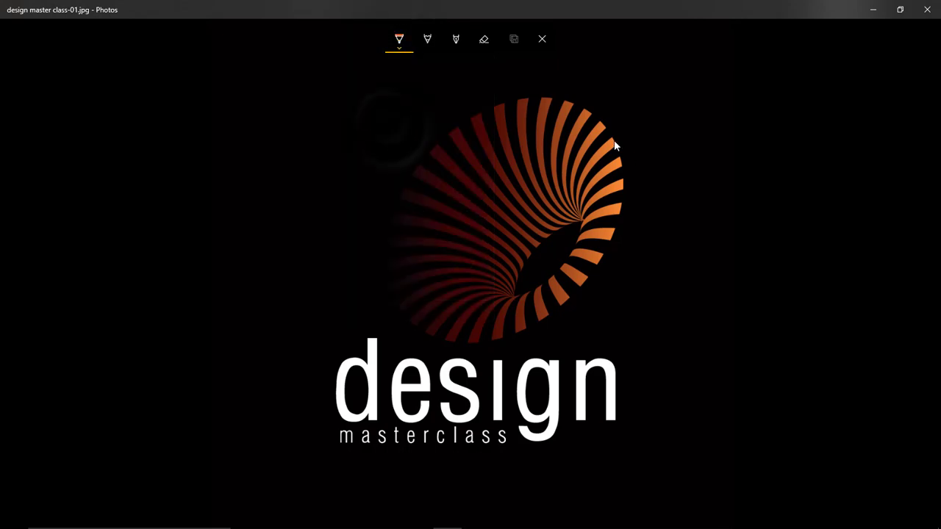
pyautogui.moveTo(612, 139); pyautogui.dragTo(649, 228)
pyautogui.moveTo(620, 161); pyautogui.dragTo(649, 227)
pyautogui.moveTo(619, 186); pyautogui.dragTo(638, 246)
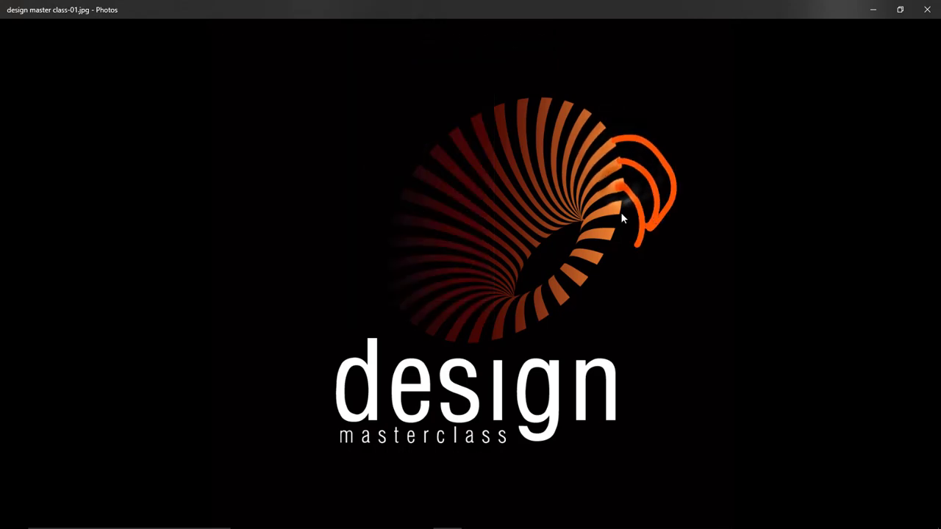
pyautogui.moveTo(619, 210); pyautogui.dragTo(627, 268)
pyautogui.moveTo(613, 234); pyautogui.dragTo(636, 283)
pyautogui.moveTo(601, 254)
pyautogui.mouseDown()
pyautogui.moveTo(635, 287)
pyautogui.moveTo(586, 279)
pyautogui.moveTo(580, 321)
pyautogui.mouseUp()
pyautogui.moveTo(523, 329); pyautogui.dragTo(562, 345)
pyautogui.moveTo(494, 346)
pyautogui.mouseDown()
pyautogui.moveTo(527, 353)
pyautogui.moveTo(492, 355)
pyautogui.mouseUp()
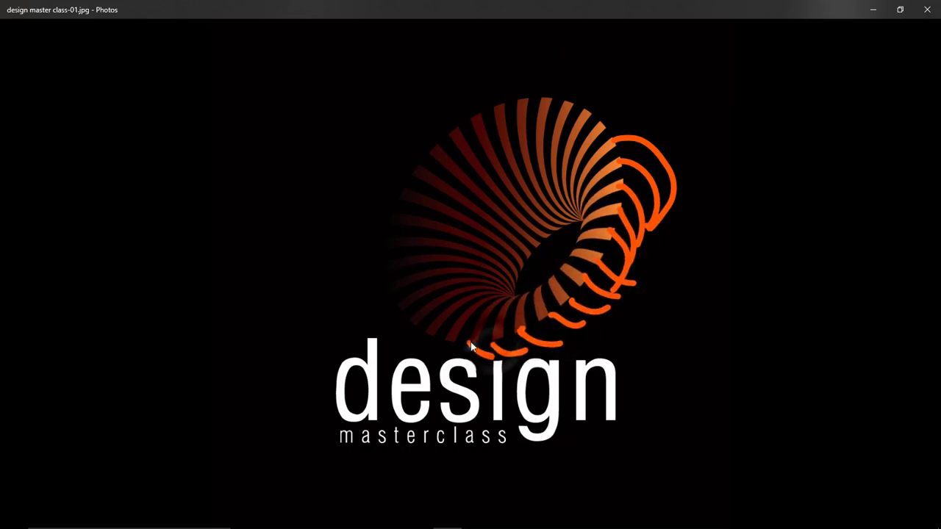
pyautogui.moveTo(444, 337); pyautogui.dragTo(469, 348)
pyautogui.moveTo(600, 122); pyautogui.dragTo(639, 134)
pyautogui.moveTo(583, 109)
pyautogui.mouseDown()
pyautogui.moveTo(625, 118)
pyautogui.moveTo(612, 106)
pyautogui.mouseUp()
pyautogui.moveTo(544, 98); pyautogui.dragTo(589, 111)
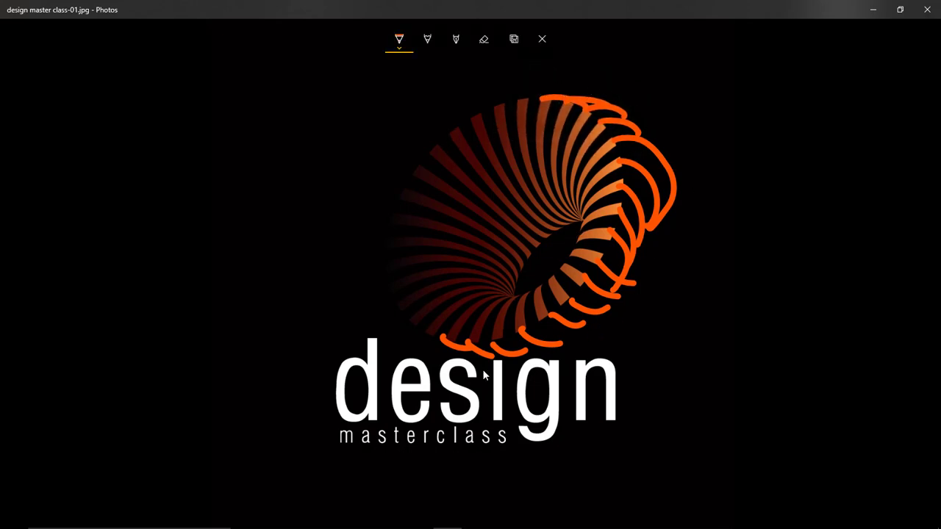
pyautogui.click(873, 9)
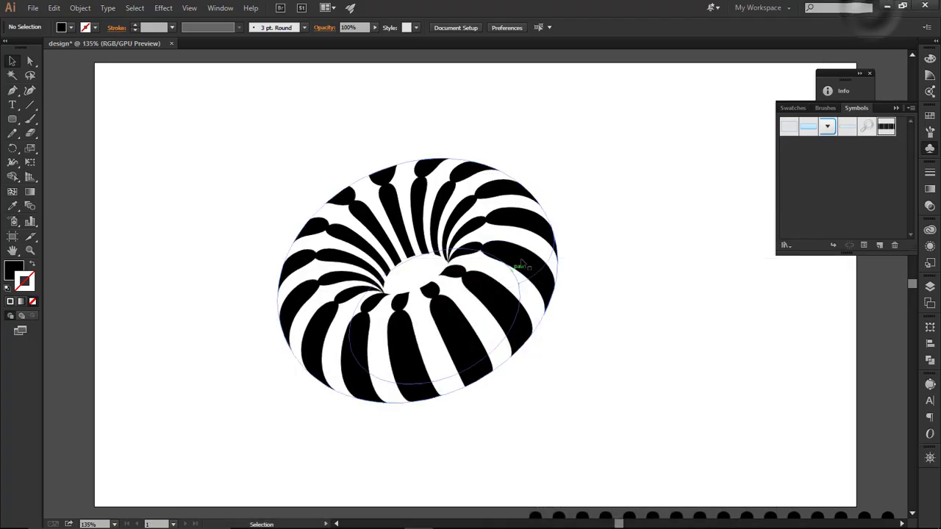
# Step: Try deleting the torus's outer stripe group, and compare the shape with the reference logo in Photos
pyautogui.click(537, 273)
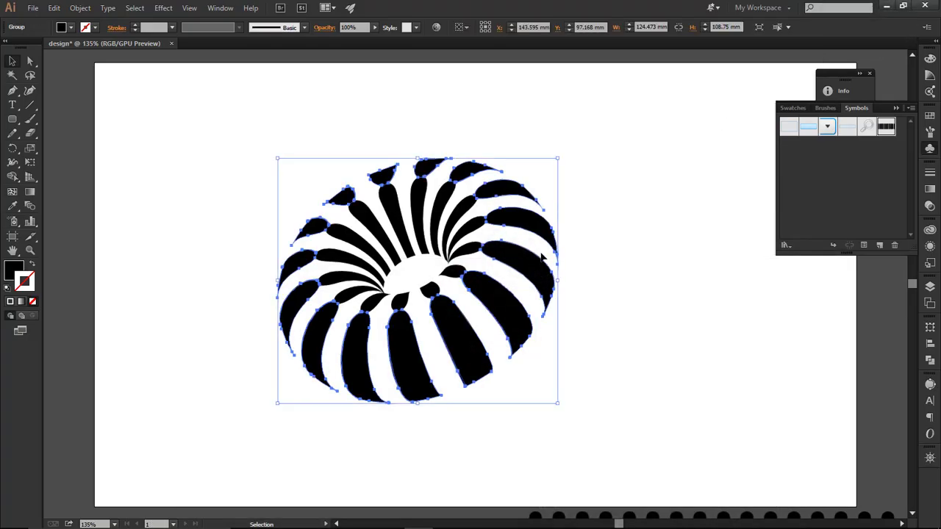
pyautogui.press('Delete')
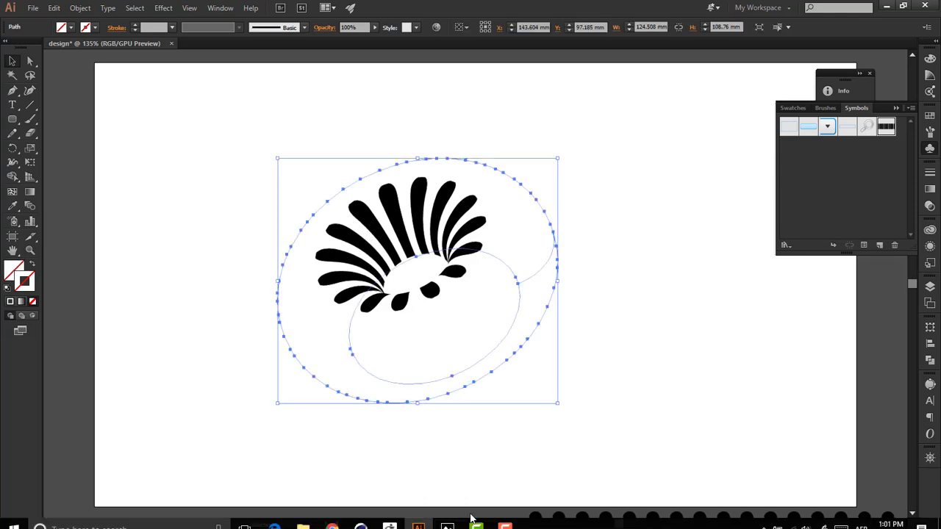
pyautogui.click(641, 371)
pyautogui.click(456, 519)
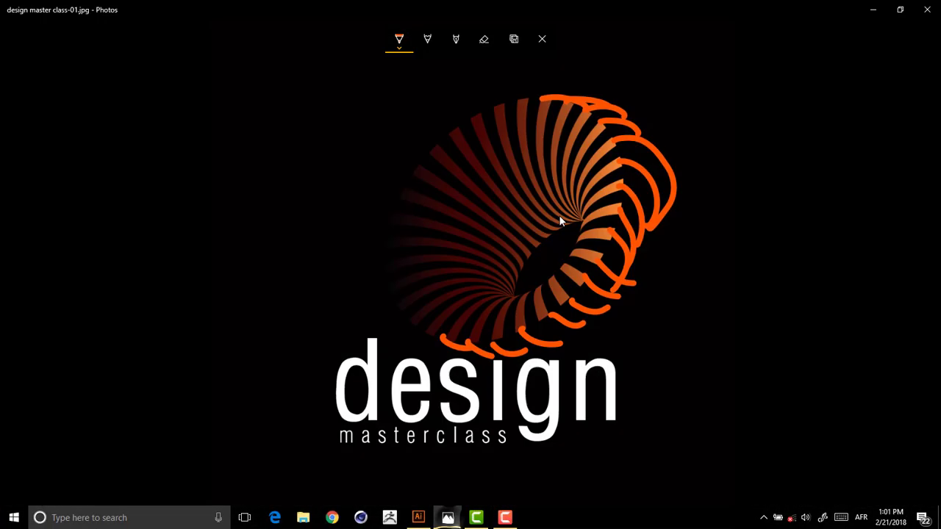
pyautogui.click(864, 7)
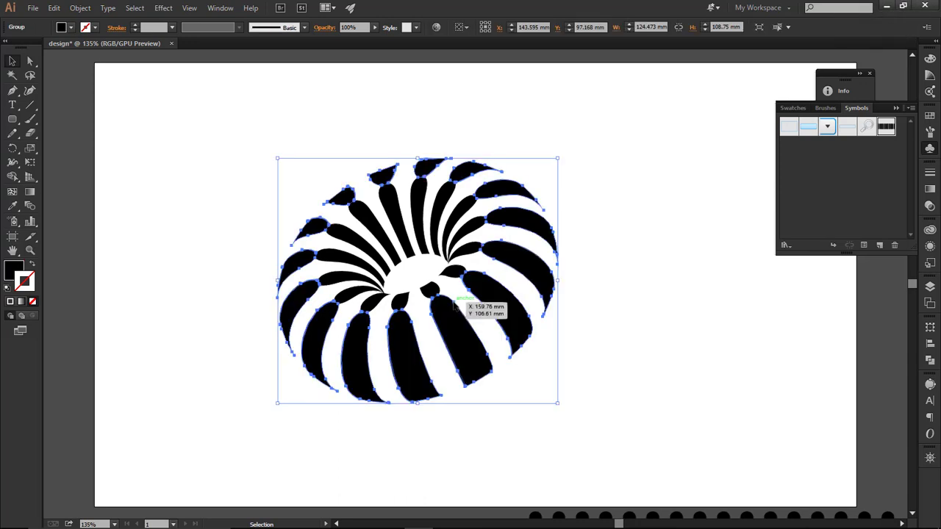
pyautogui.click(641, 212)
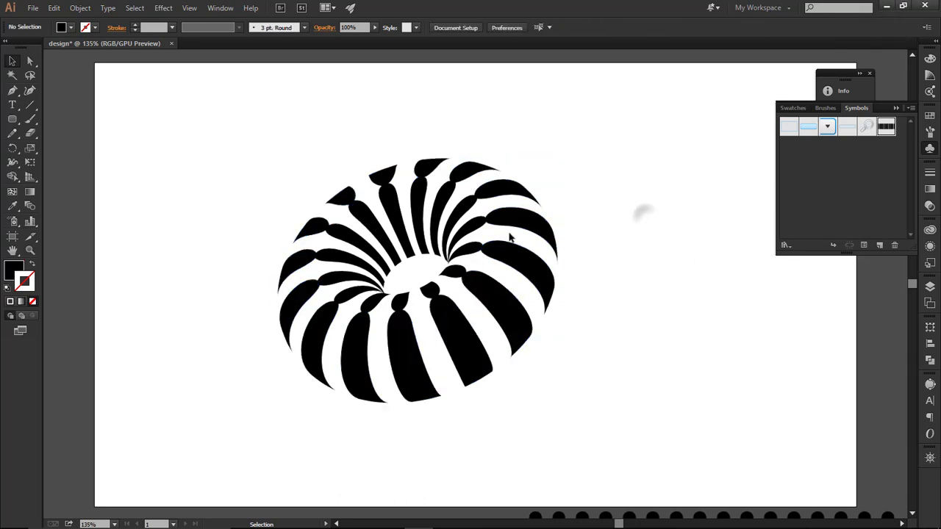
# Step: Delete the unfilled path over the torus's inner back stripes, and select the whole torus to check for leftover outlines
pyautogui.click(479, 210)
pyautogui.press('Delete')
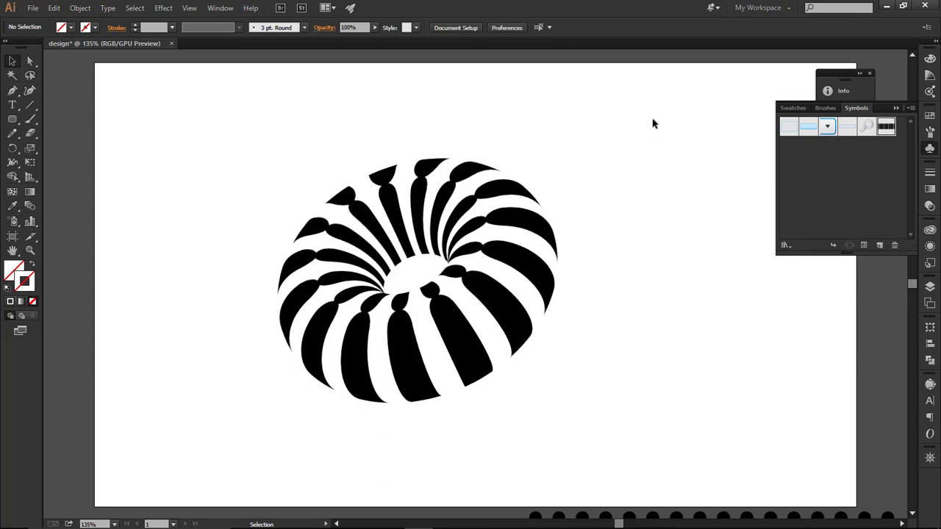
pyautogui.moveTo(653, 124); pyautogui.dragTo(188, 436)
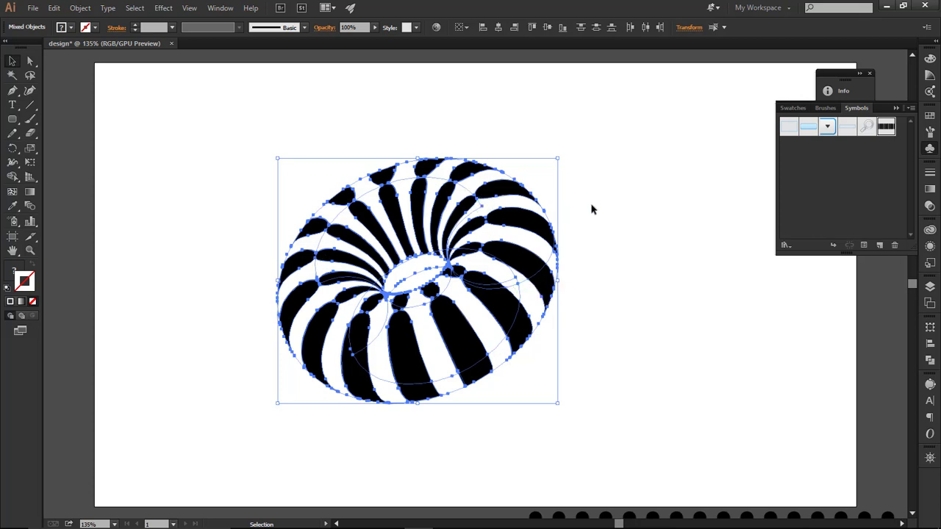
pyautogui.click(599, 115)
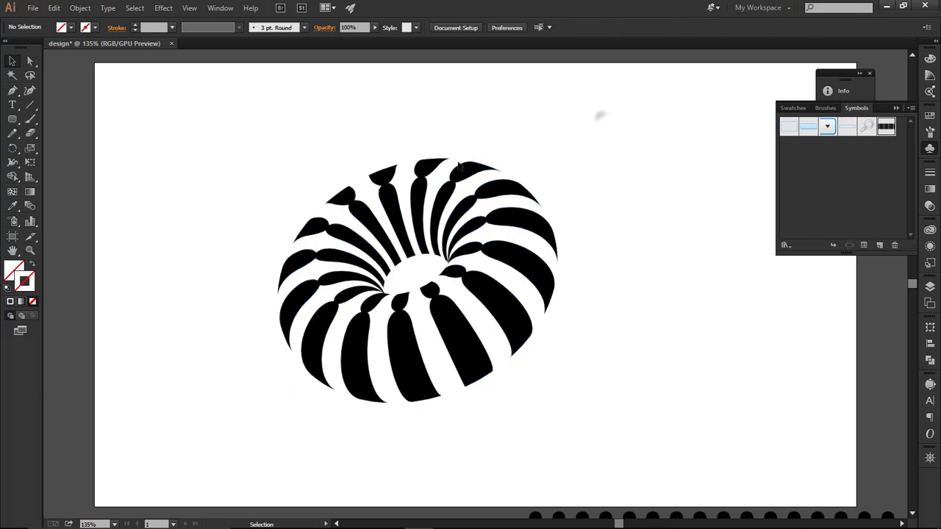
# Step: Delete the unfilled paths around the torus's inner rim and across its front stripes
pyautogui.click(450, 175)
pyautogui.press('Delete')
pyautogui.click(515, 285)
pyautogui.press('Delete')
pyautogui.click(498, 348)
pyautogui.click(497, 347)
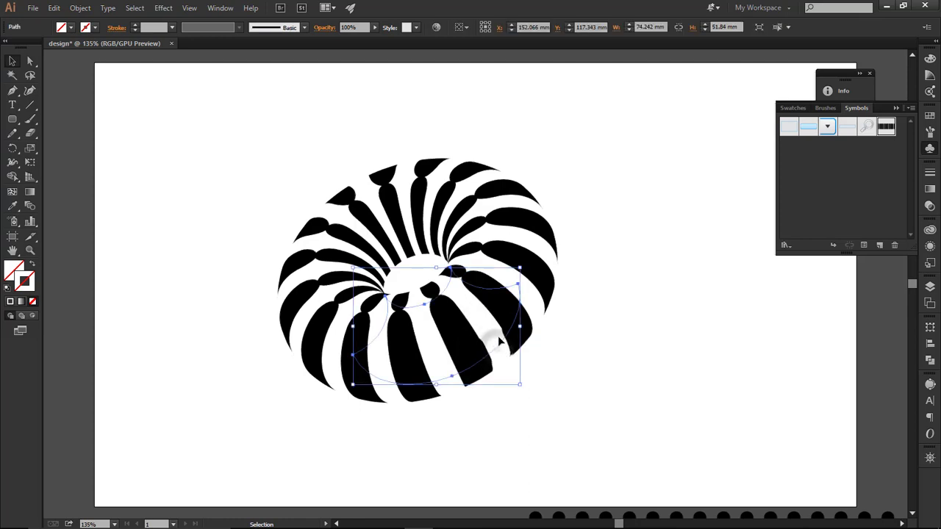
pyautogui.press('Delete')
# Step: Check the whole torus for leftover paths, and delete the large unfilled outline around its outer surface
pyautogui.moveTo(621, 89); pyautogui.dragTo(315, 397)
pyautogui.click(633, 287)
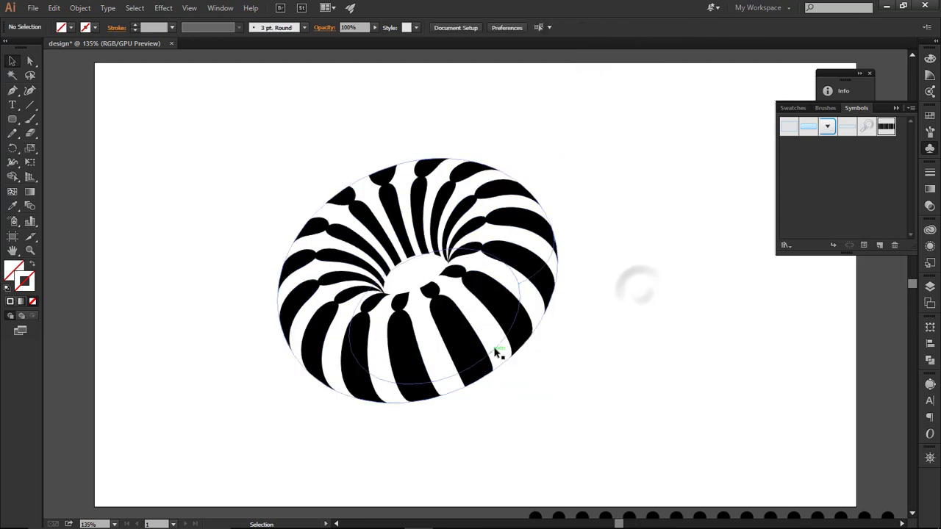
pyautogui.click(498, 349)
pyautogui.press('Delete')
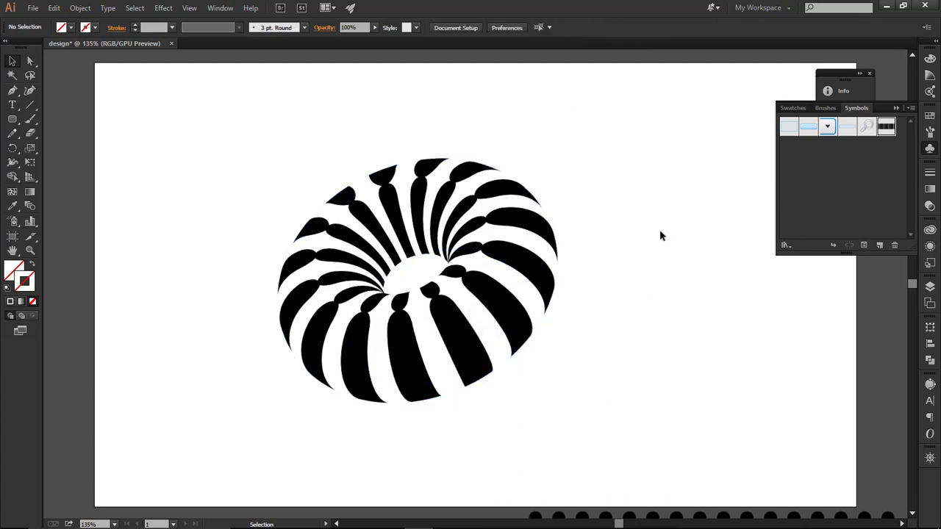
# Step: Ungroup the outer stripes, and delete the remaining unfilled paths around the torus's hole
pyautogui.click(501, 267)
pyautogui.hotkey('ctrl', 'shift', 'g')
pyautogui.click(618, 188)
pyautogui.click(454, 291)
pyautogui.press('Delete')
pyautogui.click(424, 273)
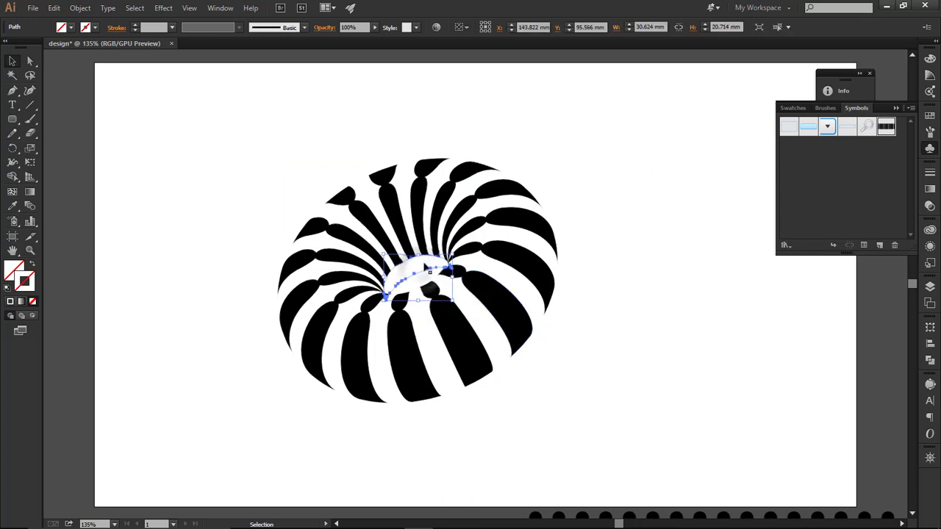
pyautogui.press('Delete')
pyautogui.moveTo(589, 145); pyautogui.dragTo(292, 402)
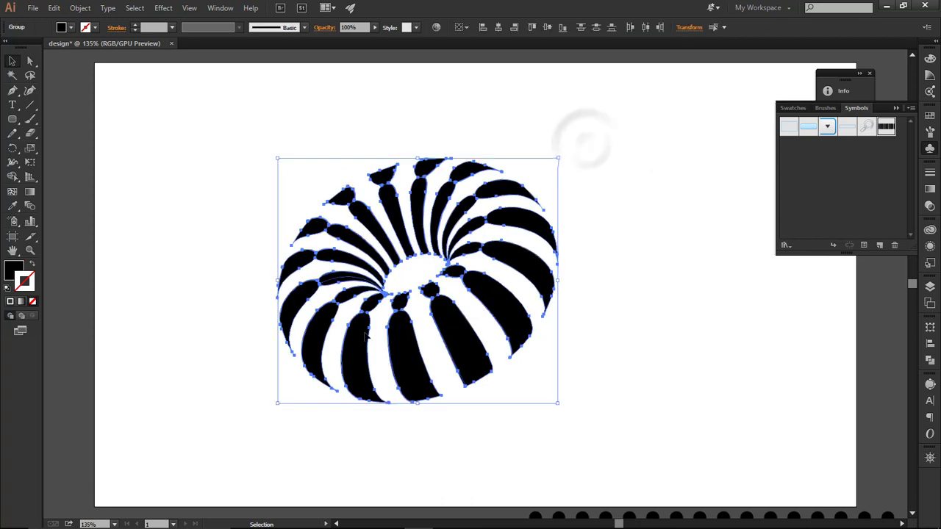
pyautogui.click(634, 239)
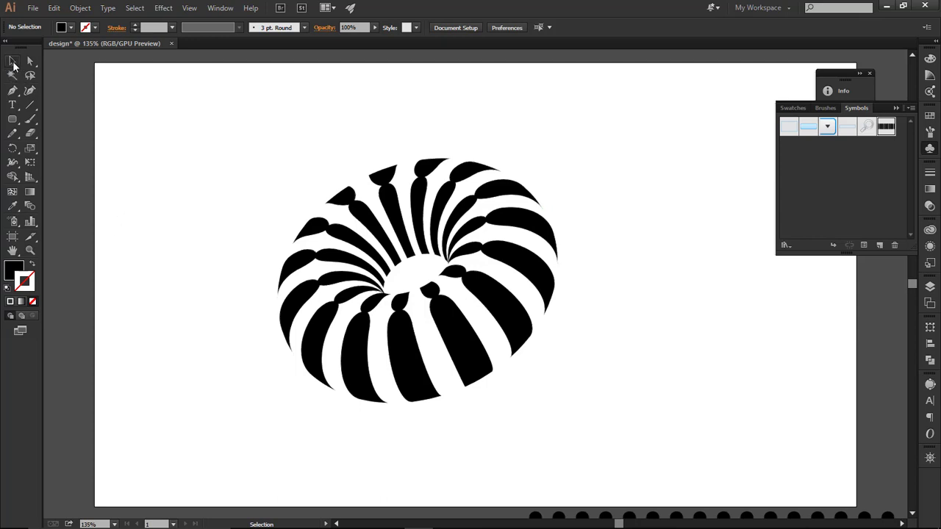
# Step: Fill the rear inner stripe group with orange ff9100
pyautogui.click(421, 194)
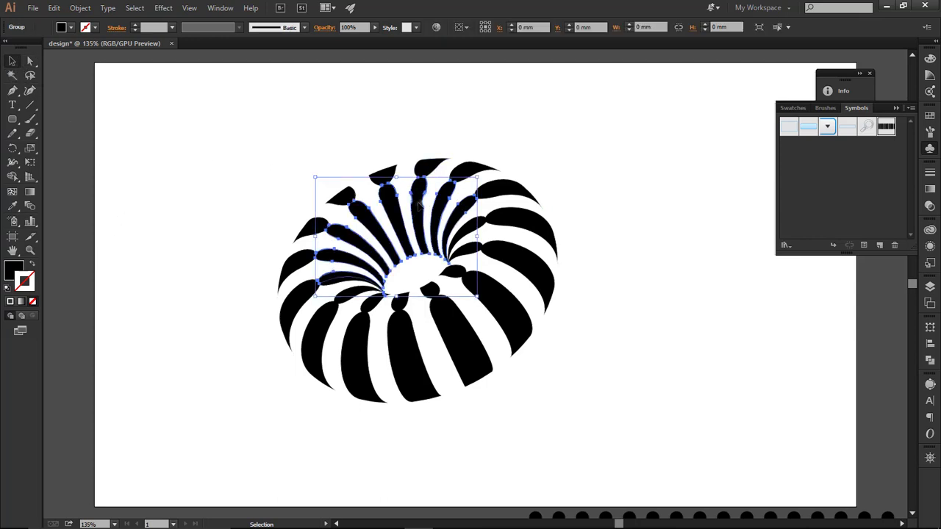
pyautogui.doubleClick(12, 269)
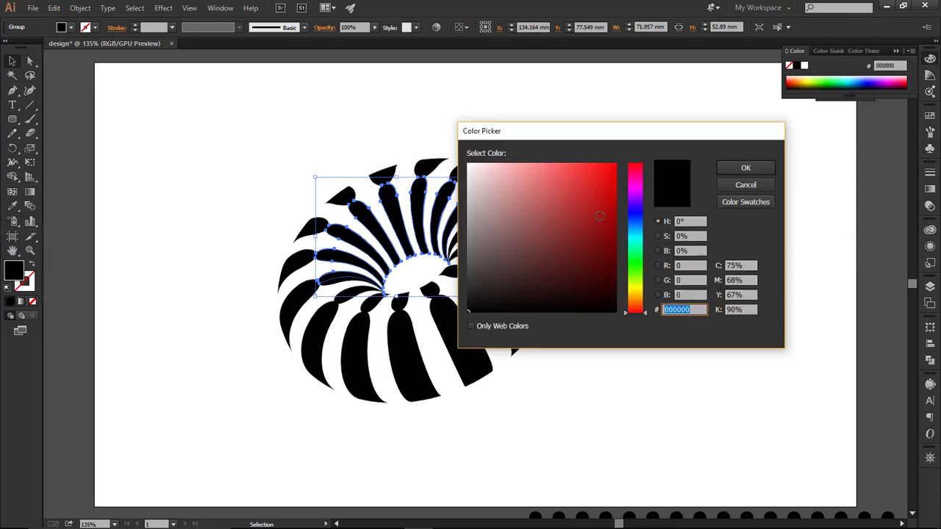
pyautogui.moveTo(638, 301); pyautogui.dragTo(637, 298)
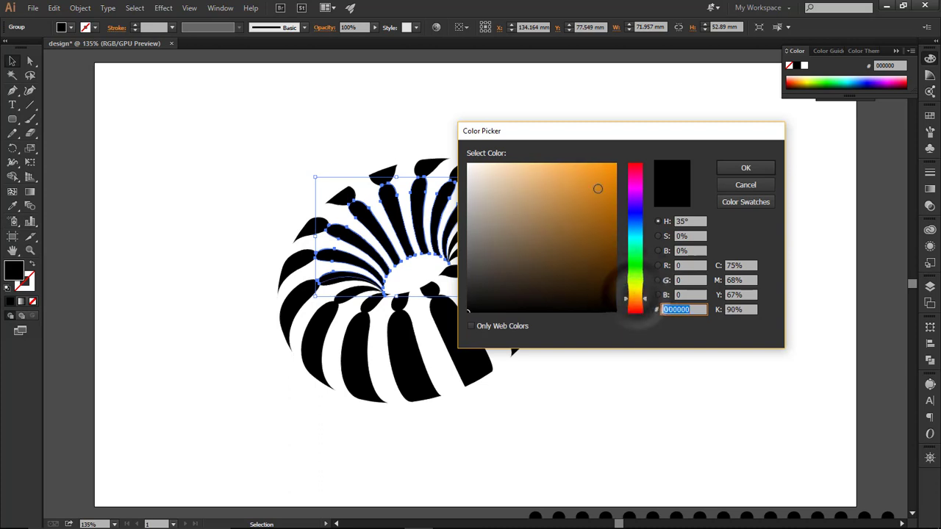
pyautogui.moveTo(603, 174); pyautogui.dragTo(624, 153)
pyautogui.click(746, 168)
pyautogui.click(671, 170)
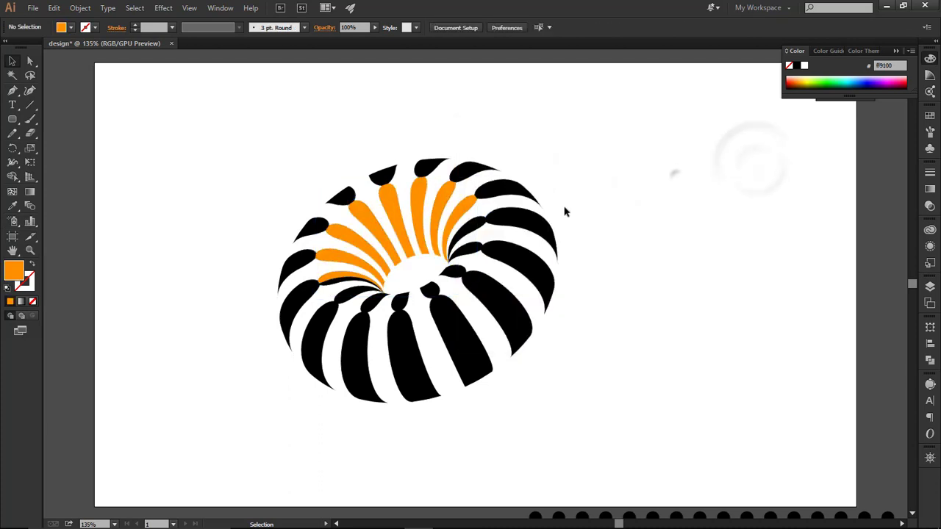
# Step: Copy the orange fill onto the front inner stripe group with the Eyedropper
pyautogui.click(478, 252)
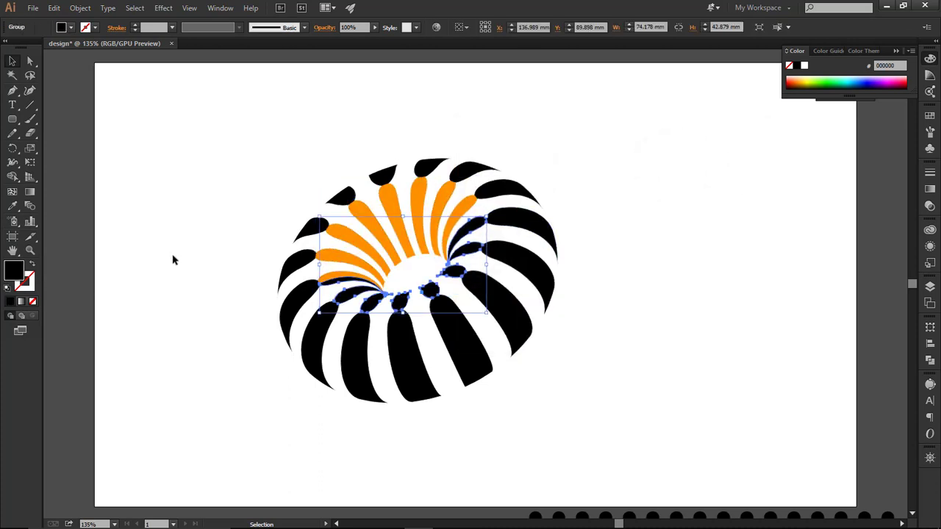
pyautogui.press('i')
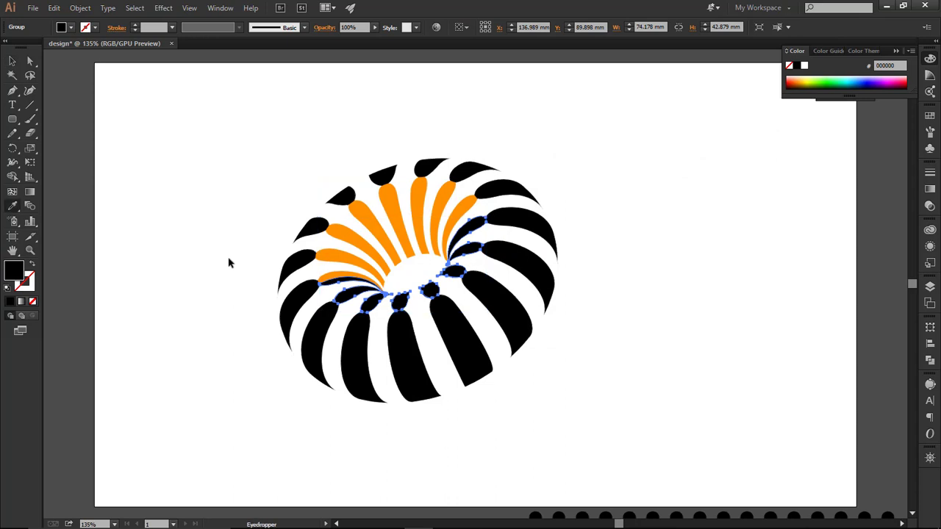
pyautogui.click(402, 210)
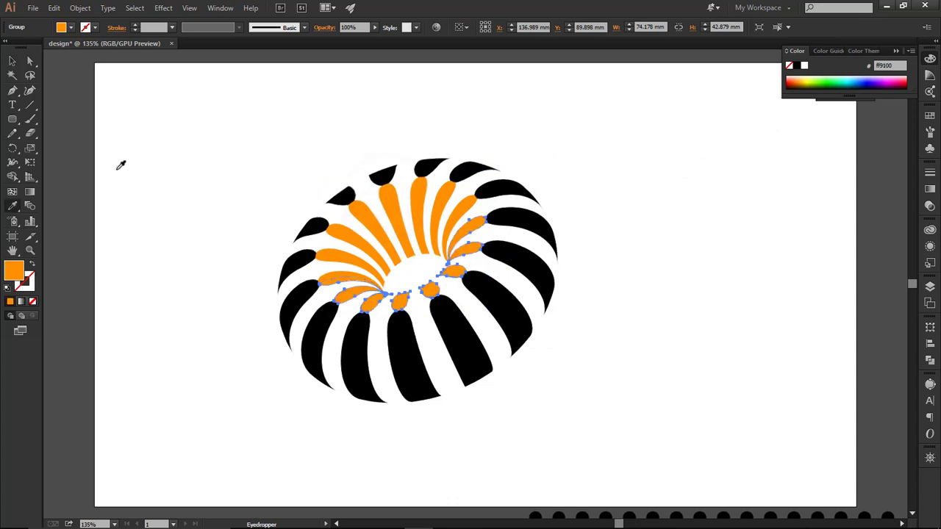
pyautogui.press('v')
# Step: Fill the torus's outer stripe group with red ff0000
pyautogui.click(531, 274)
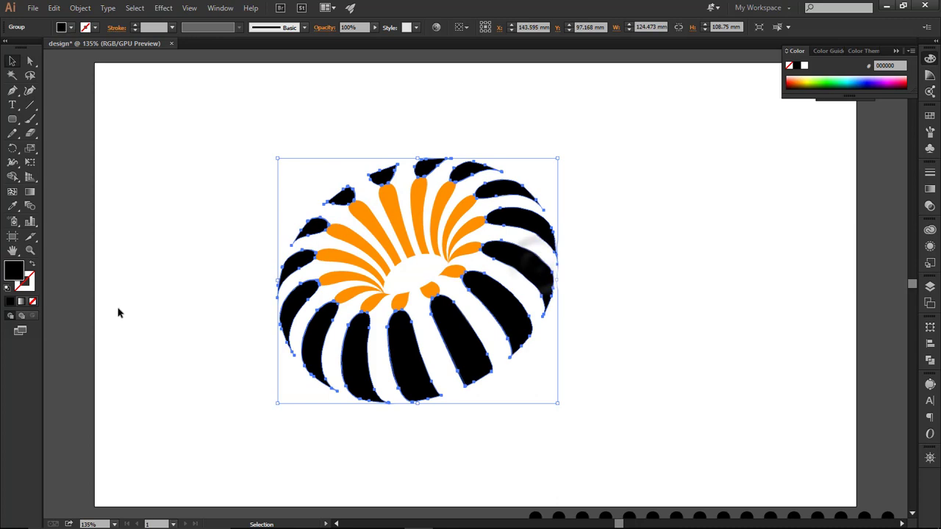
pyautogui.doubleClick(13, 270)
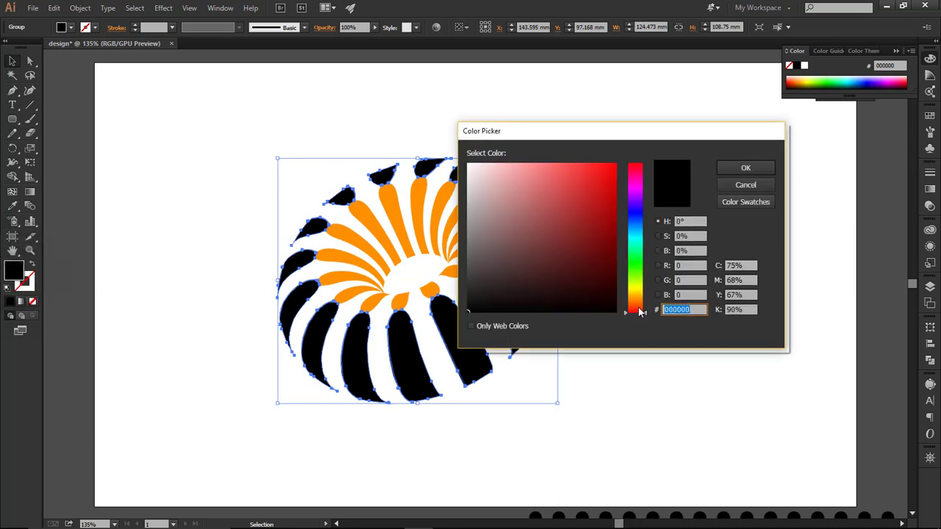
pyautogui.moveTo(636, 311); pyautogui.dragTo(636, 163)
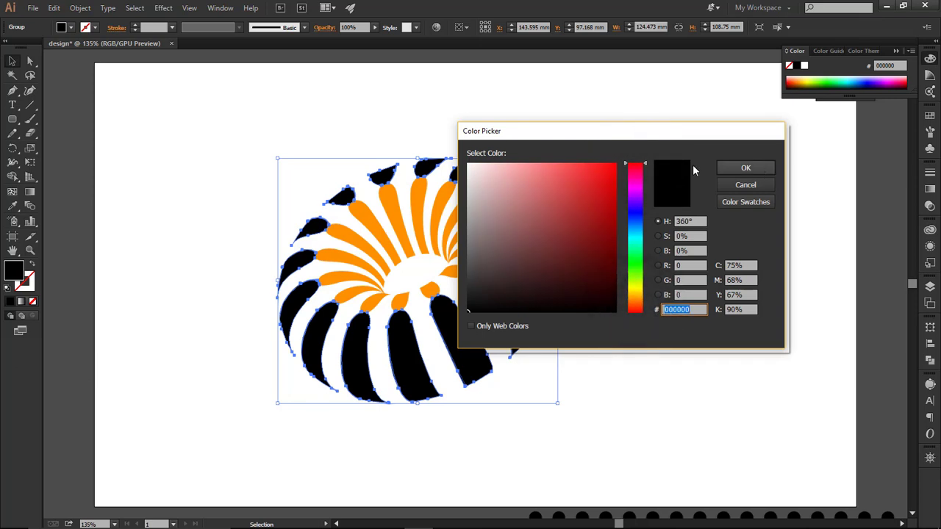
pyautogui.click(583, 185)
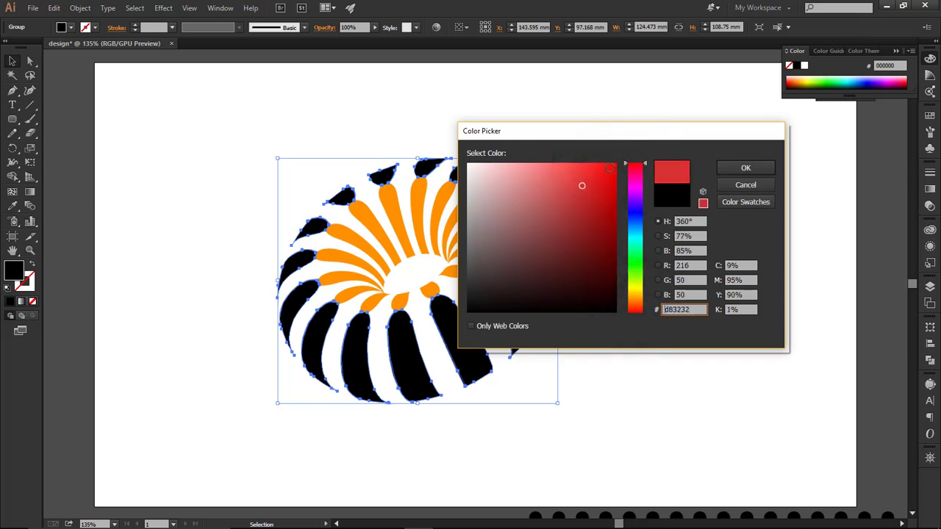
pyautogui.click(615, 164)
pyautogui.click(744, 166)
pyautogui.click(737, 192)
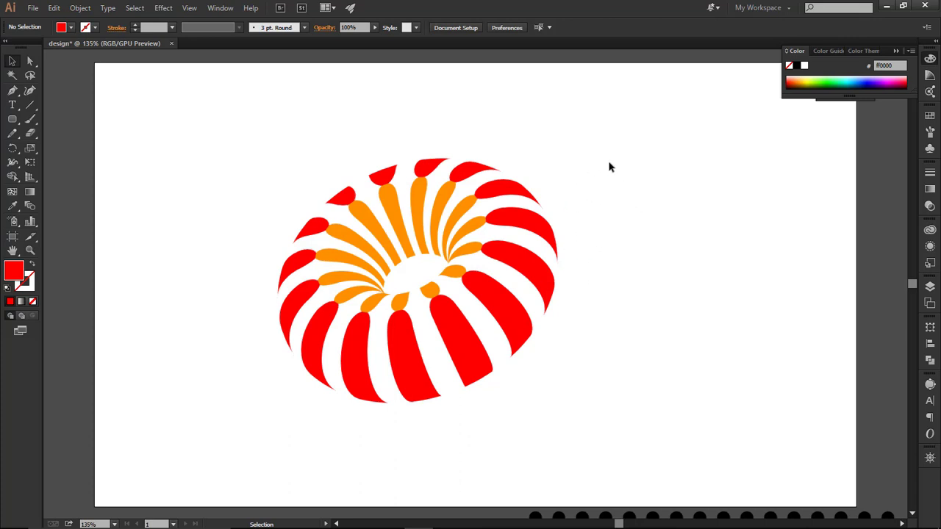
# Step: Apply a linear white-to-black gradient fill to all the torus stripes
pyautogui.moveTo(625, 163); pyautogui.dragTo(301, 384)
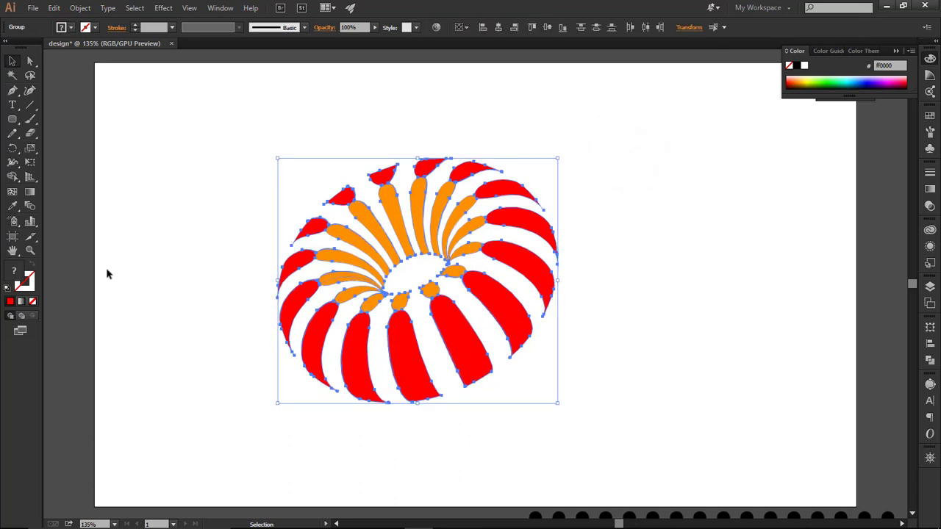
pyautogui.click(22, 303)
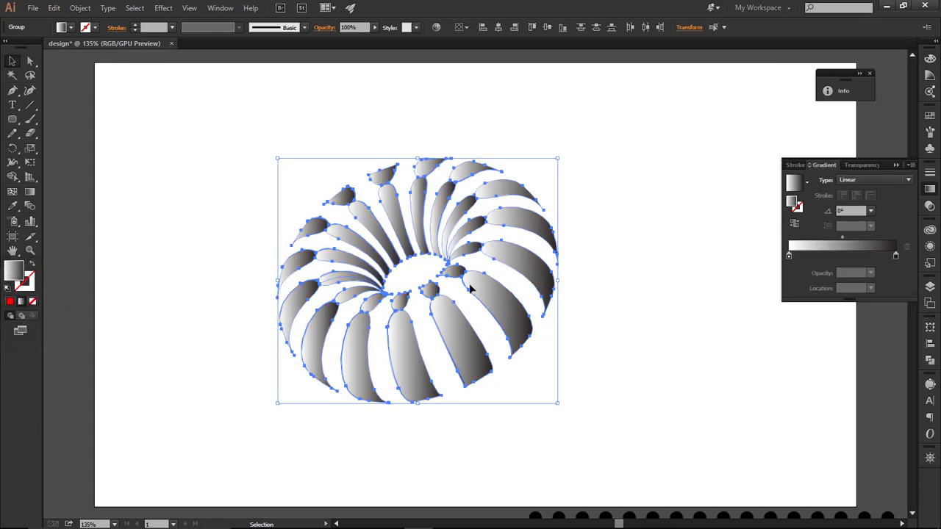
pyautogui.click(622, 221)
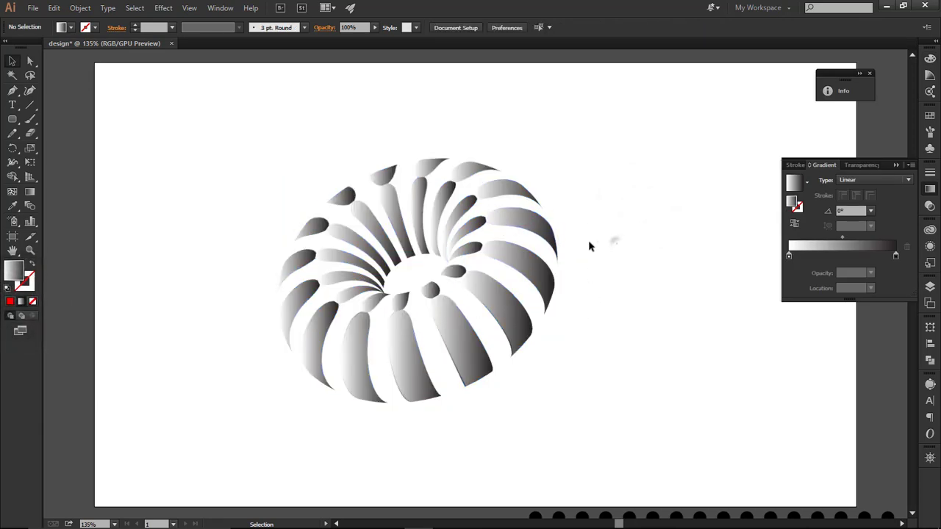
pyautogui.click(500, 218)
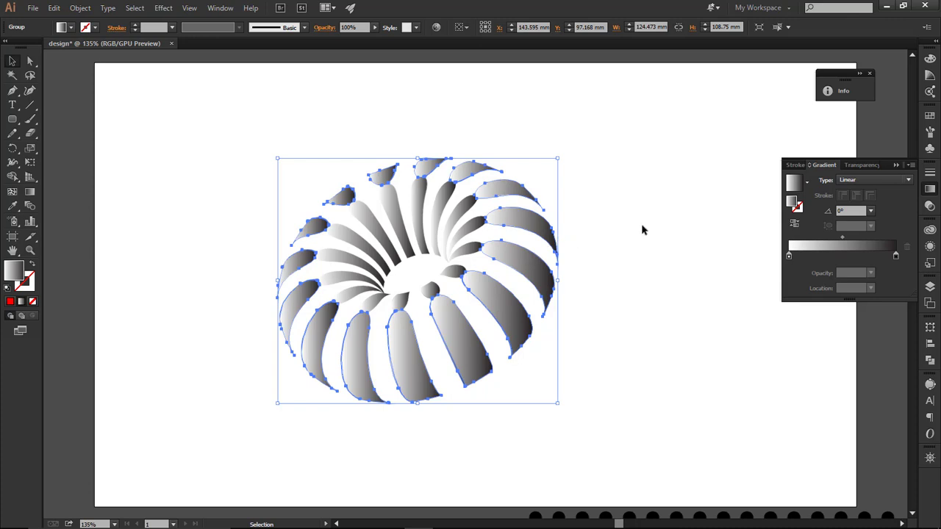
pyautogui.rightClick(500, 253)
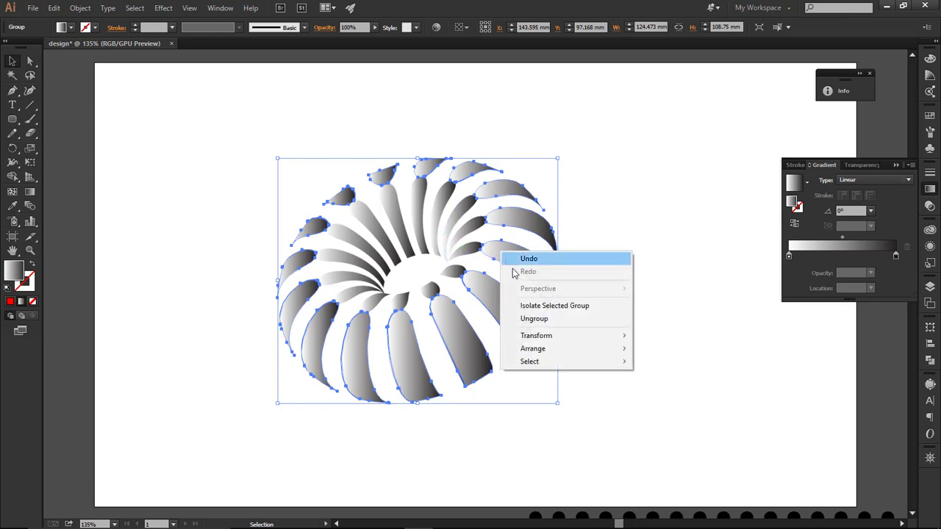
pyautogui.click(553, 320)
pyautogui.click(616, 263)
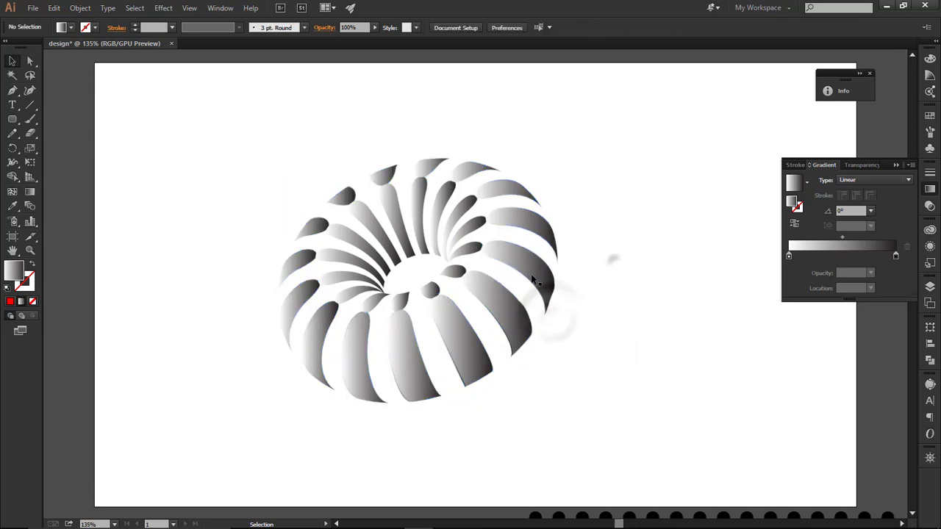
pyautogui.rightClick(486, 294)
pyautogui.moveTo(653, 170); pyautogui.dragTo(265, 438)
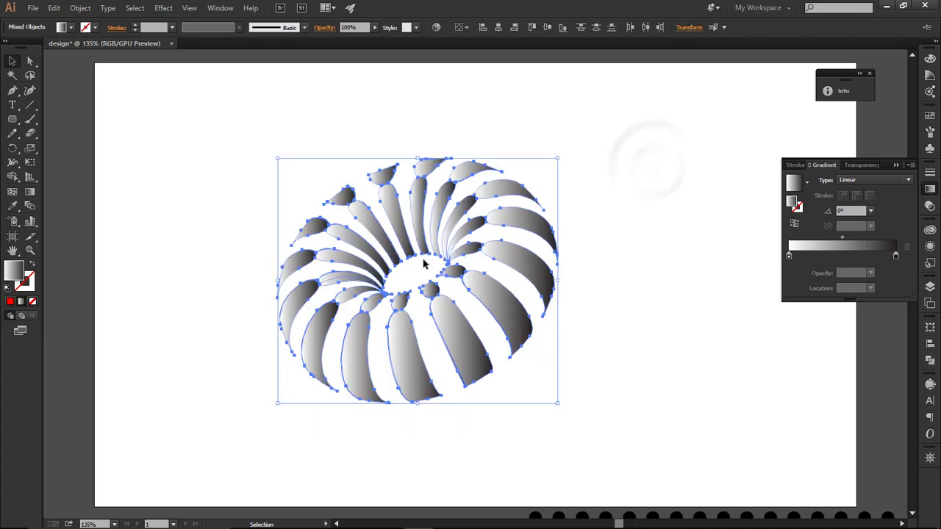
pyautogui.rightClick(434, 234)
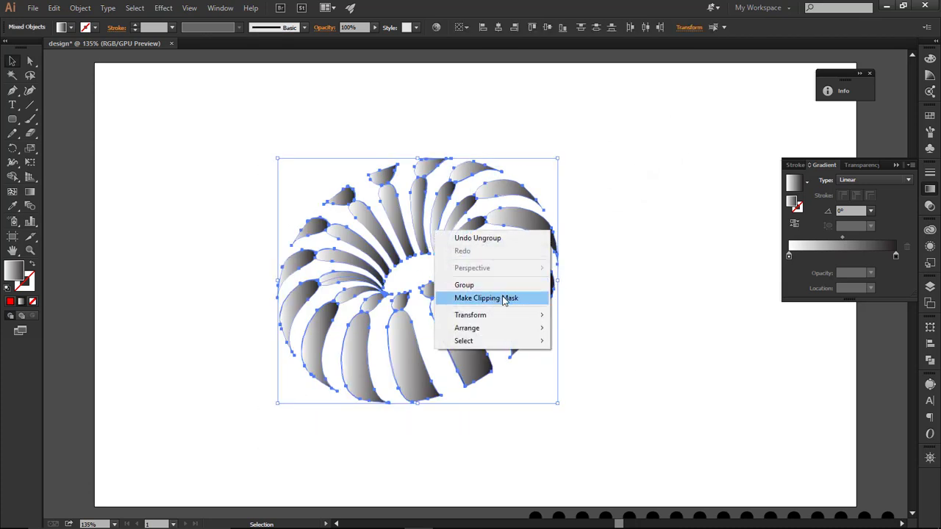
pyautogui.click(607, 245)
pyautogui.moveTo(585, 144); pyautogui.dragTo(254, 461)
pyautogui.rightClick(436, 238)
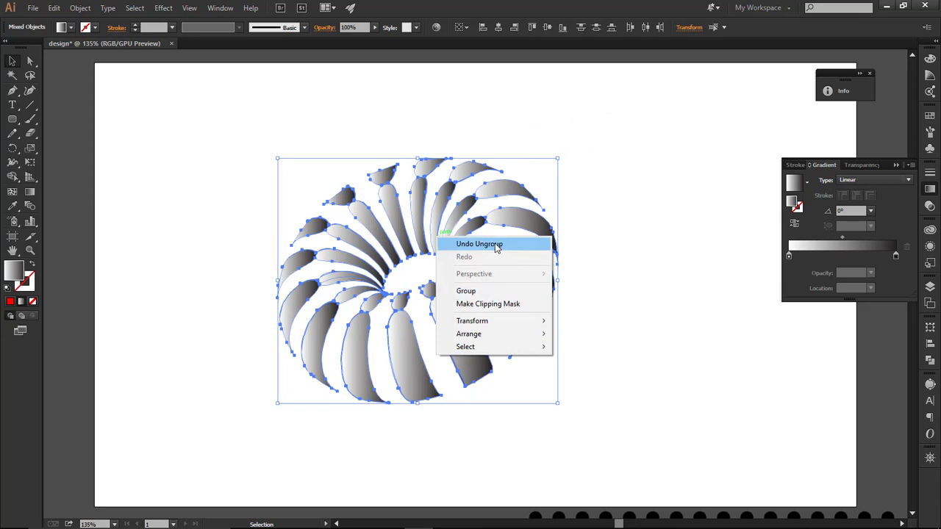
pyautogui.click(491, 245)
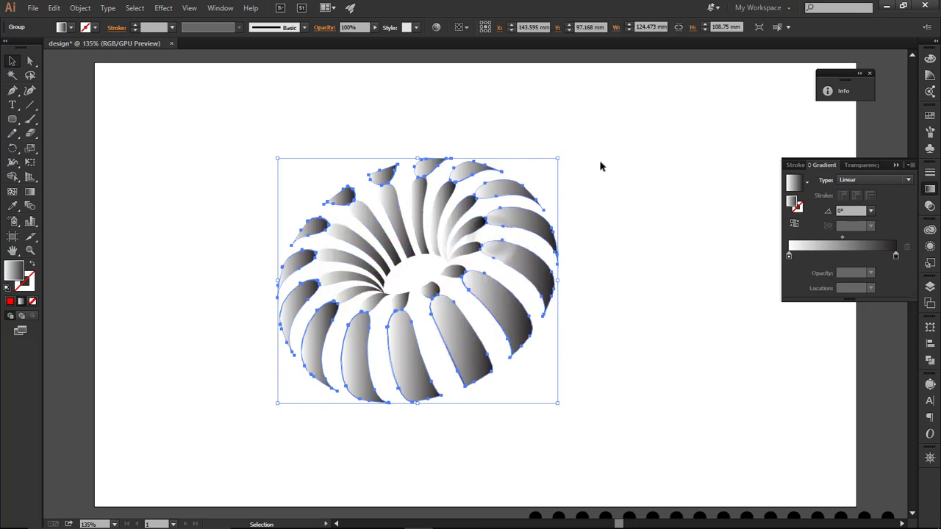
# Step: Ungroup the torus's outer, front inner and rear inner stripe groups into separate paths
pyautogui.click(620, 196)
pyautogui.moveTo(636, 159); pyautogui.dragTo(259, 440)
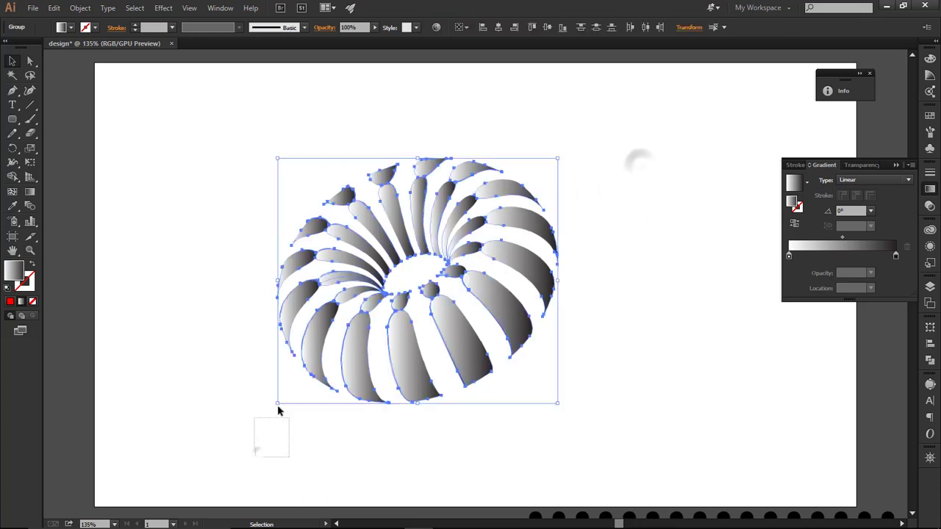
pyautogui.click(254, 446)
pyautogui.moveTo(553, 151); pyautogui.dragTo(259, 441)
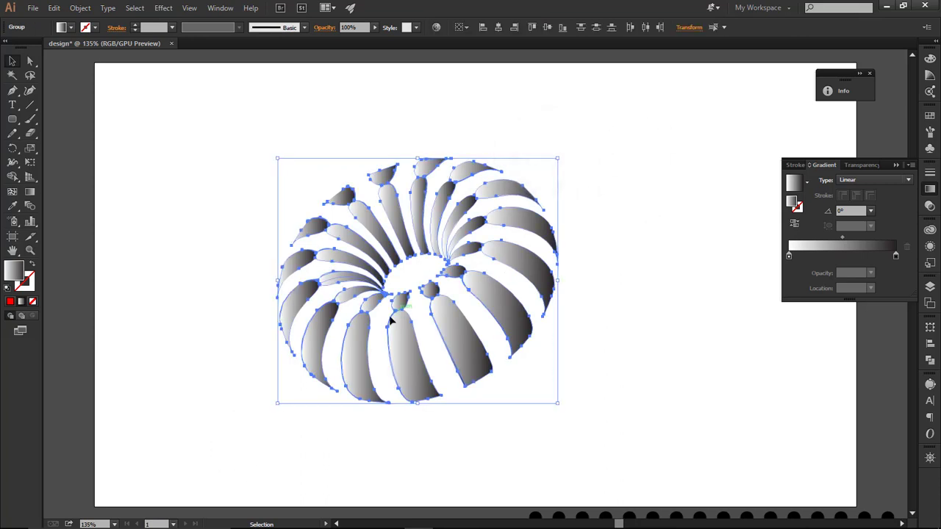
pyautogui.rightClick(295, 303)
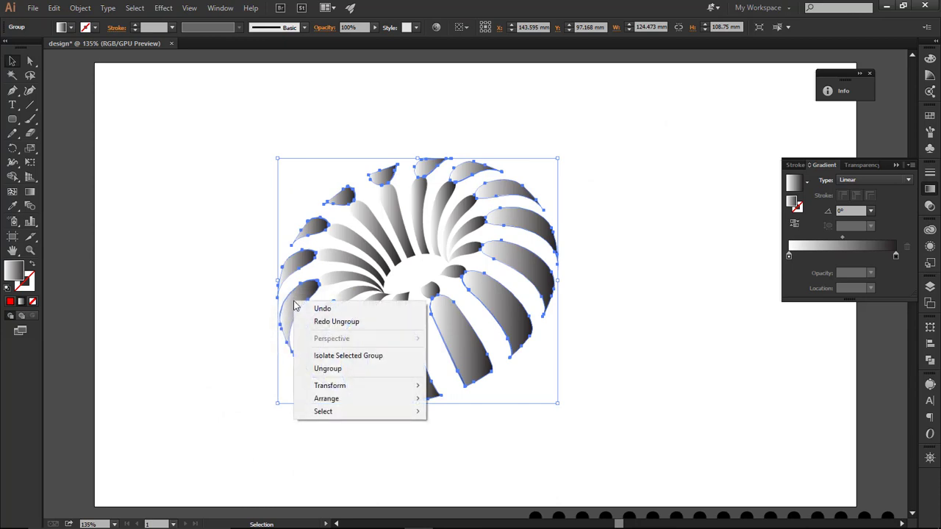
pyautogui.click(330, 368)
pyautogui.click(212, 342)
pyautogui.click(339, 282)
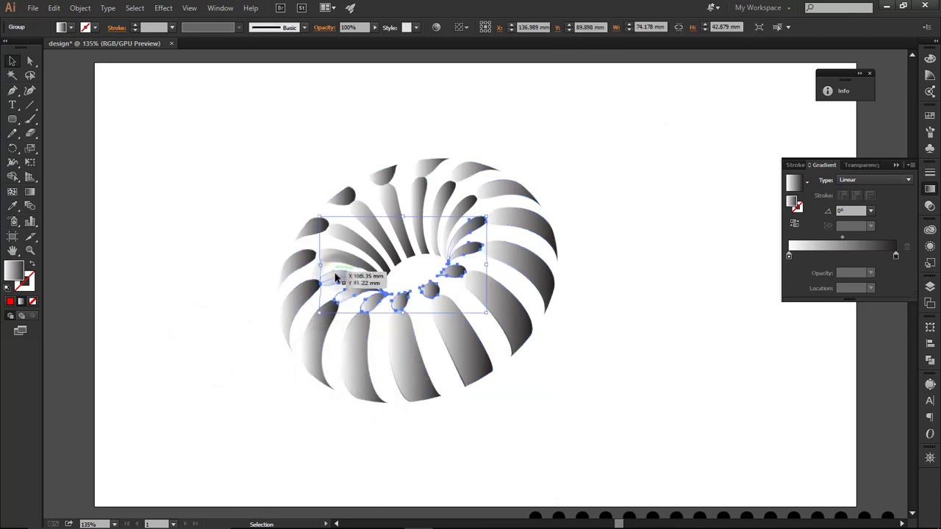
pyautogui.rightClick(341, 278)
pyautogui.click(378, 348)
pyautogui.click(375, 237)
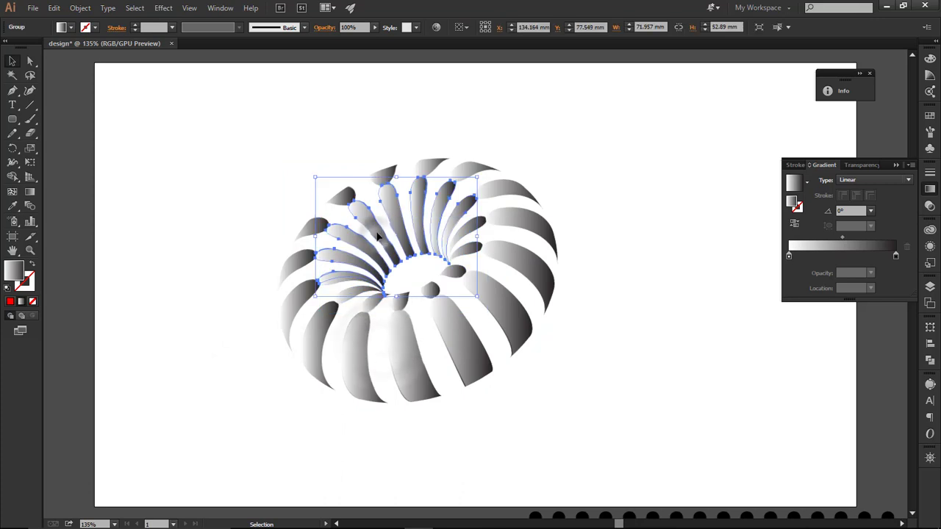
pyautogui.rightClick(395, 235)
pyautogui.click(414, 301)
# Step: Check that the inner and outer torus stripes can be selected one by one as individual paths
pyautogui.click(470, 215)
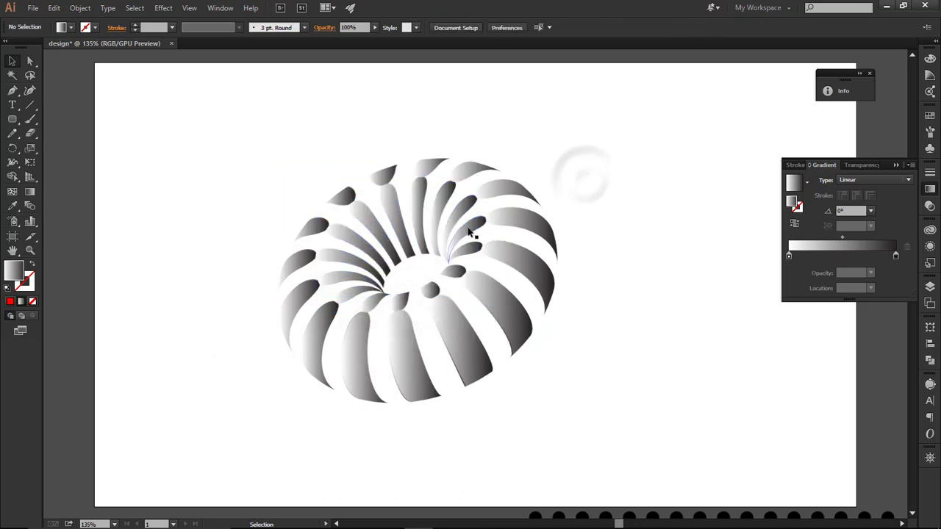
pyautogui.click(474, 229)
pyautogui.click(463, 210)
pyautogui.click(429, 292)
pyautogui.click(431, 325)
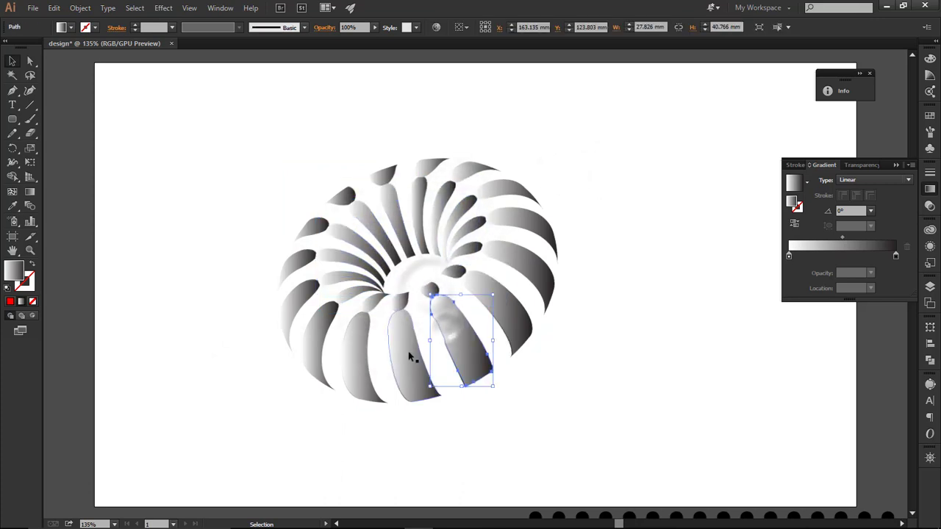
pyautogui.click(412, 357)
# Step: Combine all the torus stripes into a single compound path so one gradient spans the whole shape
pyautogui.moveTo(632, 129); pyautogui.dragTo(195, 433)
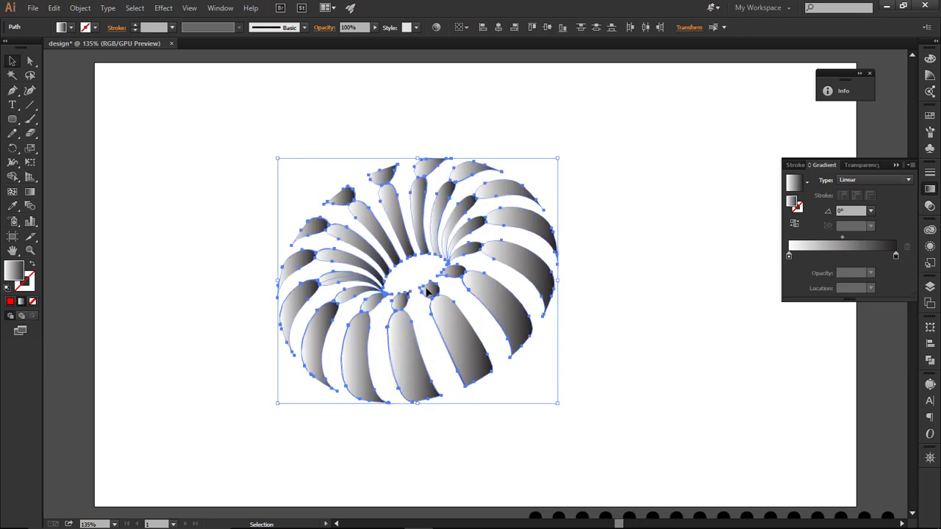
pyautogui.rightClick(425, 287)
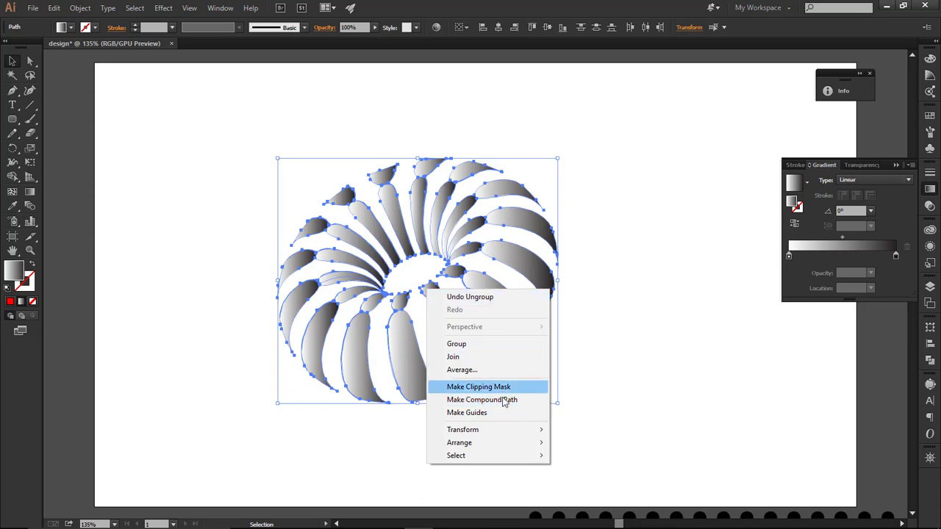
pyautogui.click(507, 405)
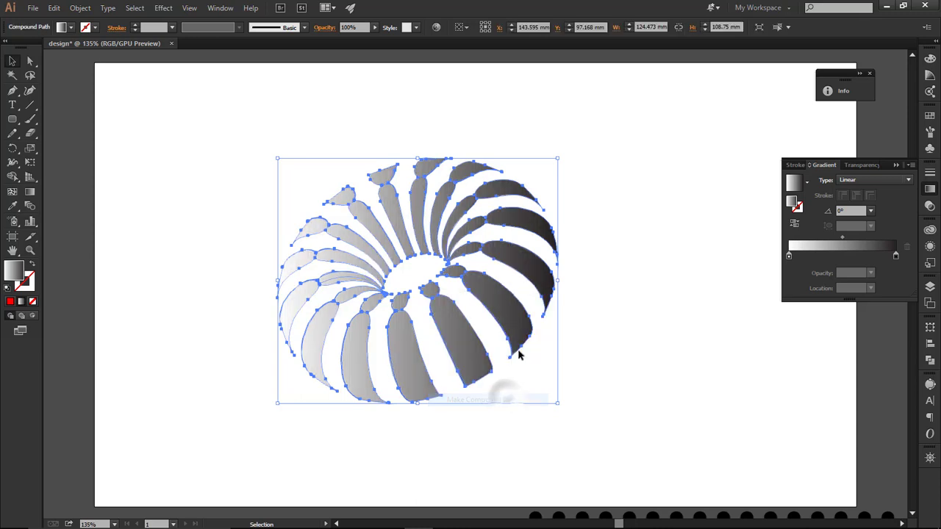
pyautogui.click(612, 237)
pyautogui.moveTo(535, 124); pyautogui.dragTo(214, 441)
pyautogui.click(588, 250)
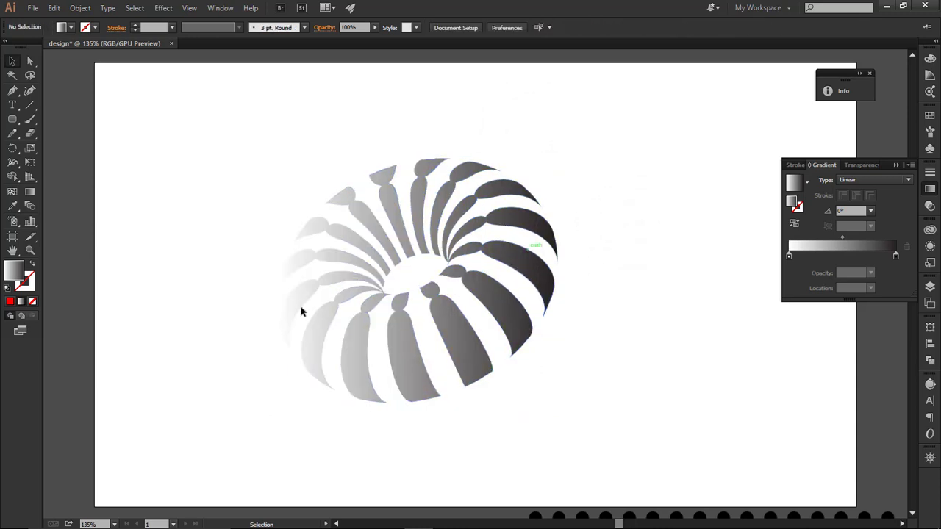
# Step: Switch both gradient stops of the torus to RGB and color the starting stop red ff151b
pyautogui.click(537, 271)
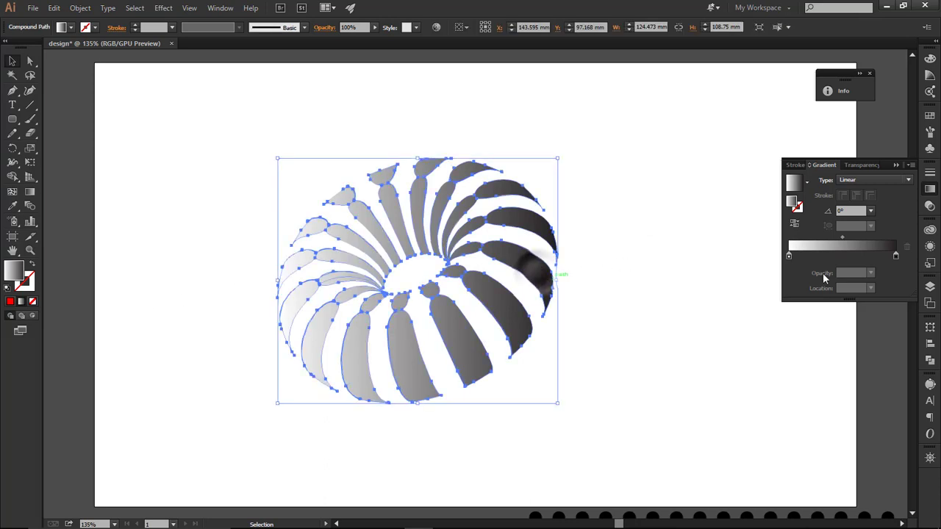
pyautogui.doubleClick(896, 258)
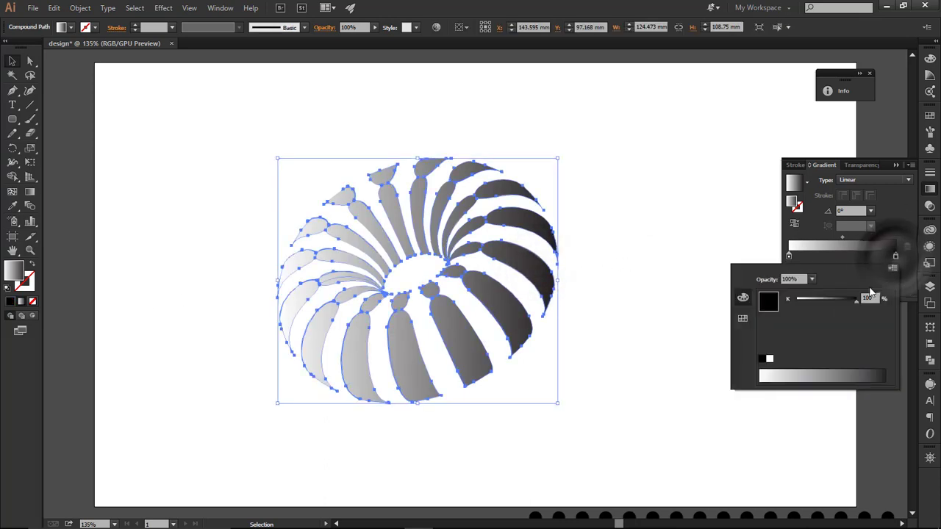
pyautogui.click(893, 269)
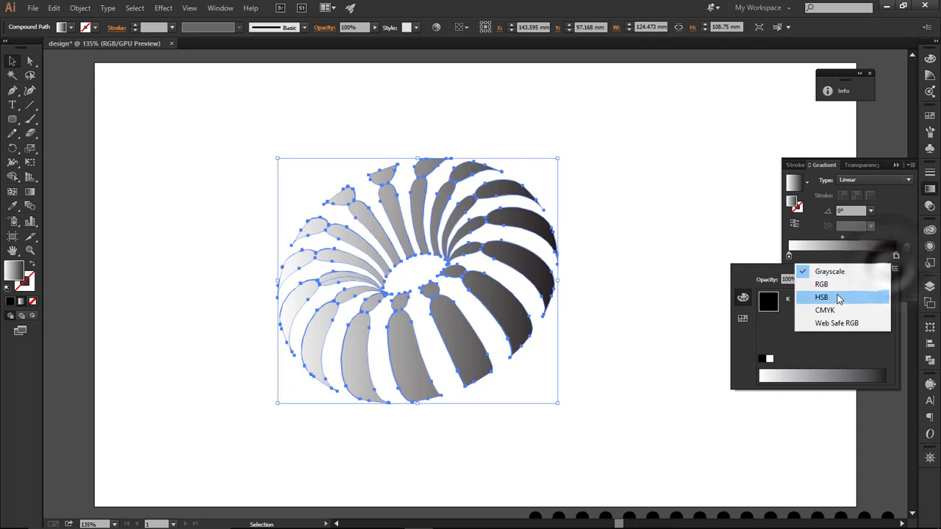
pyautogui.click(838, 283)
pyautogui.doubleClick(790, 257)
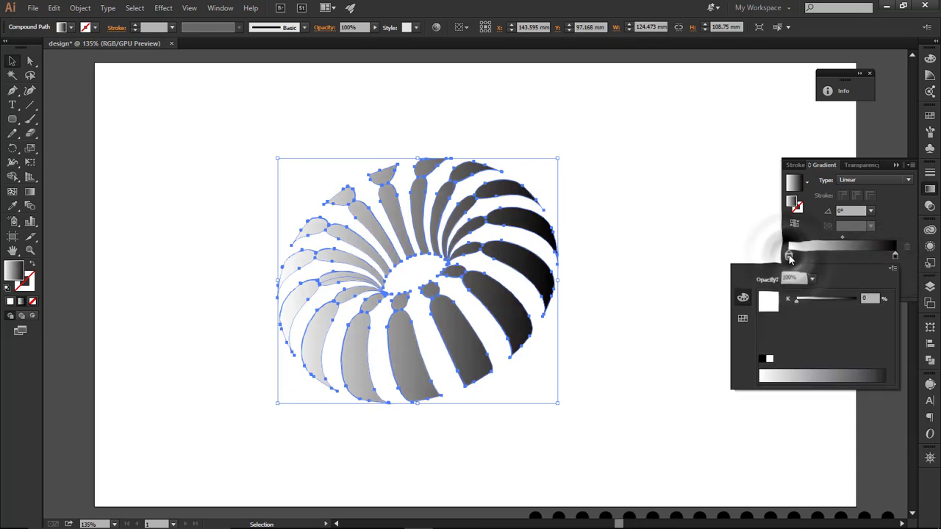
pyautogui.click(893, 269)
pyautogui.click(838, 284)
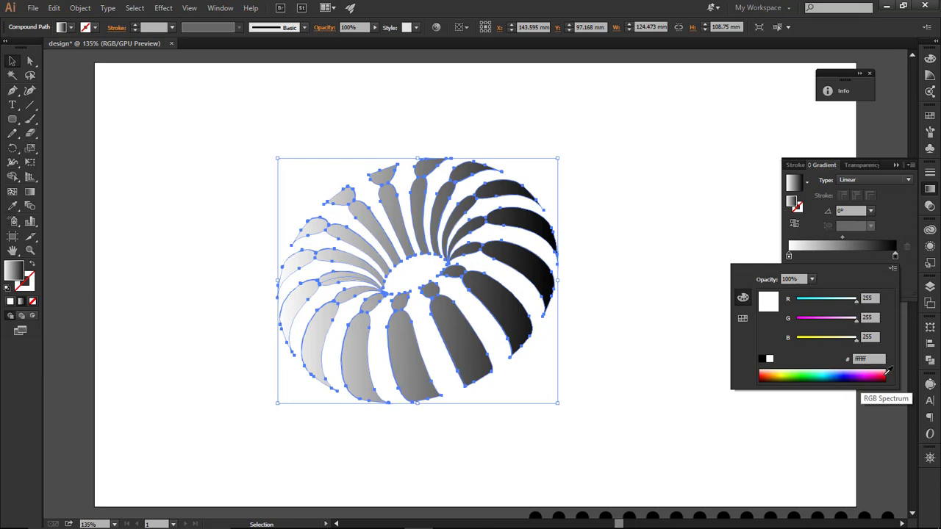
pyautogui.moveTo(886, 375); pyautogui.dragTo(885, 375)
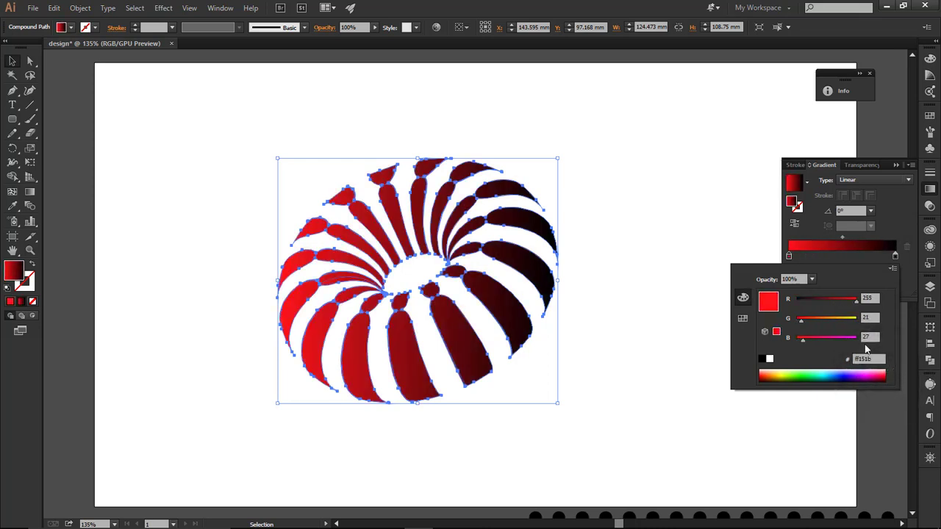
# Step: Color the gradient's end stop purple 62007f and shift the gradient midpoint to about 36%
pyautogui.click(895, 256)
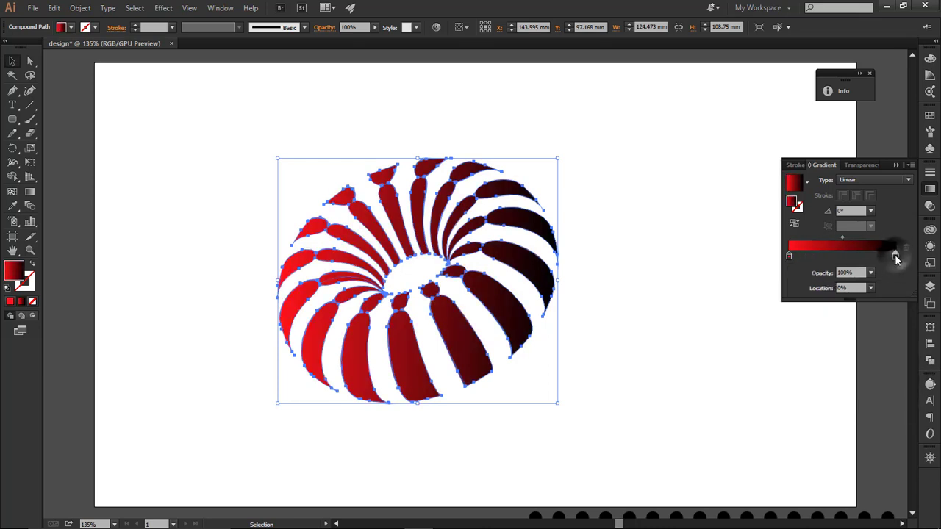
pyautogui.doubleClick(895, 256)
pyautogui.moveTo(874, 375); pyautogui.dragTo(864, 374)
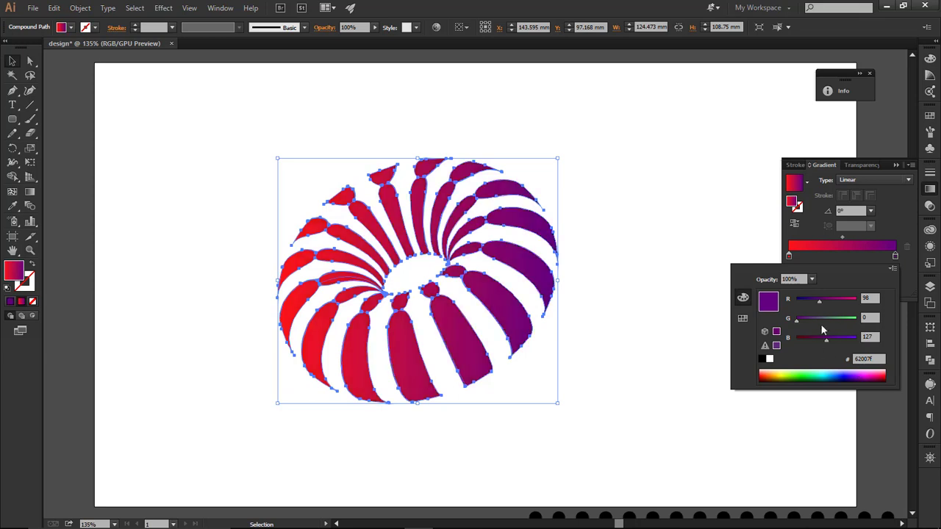
pyautogui.moveTo(843, 237); pyautogui.dragTo(829, 238)
pyautogui.click(683, 230)
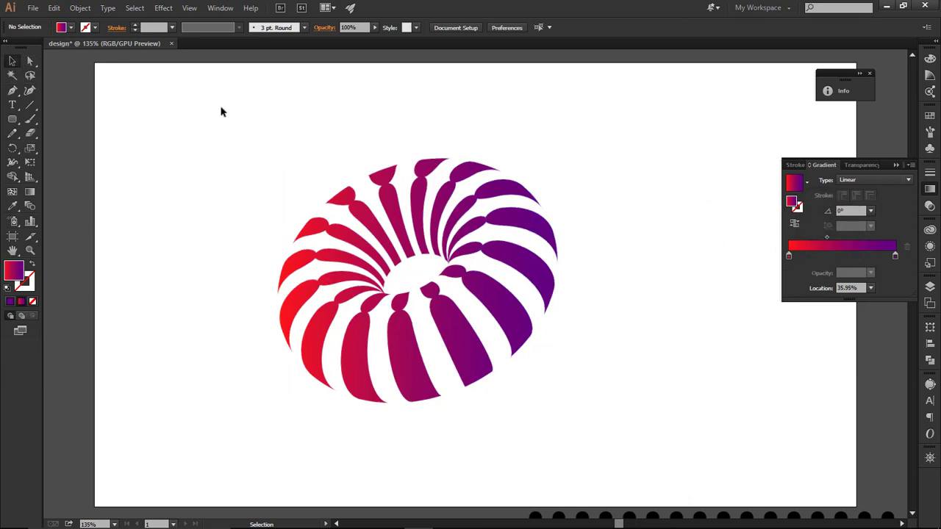
# Step: Move the torus to the upper-left area of the artboard
pyautogui.moveTo(447, 210); pyautogui.dragTo(413, 211)
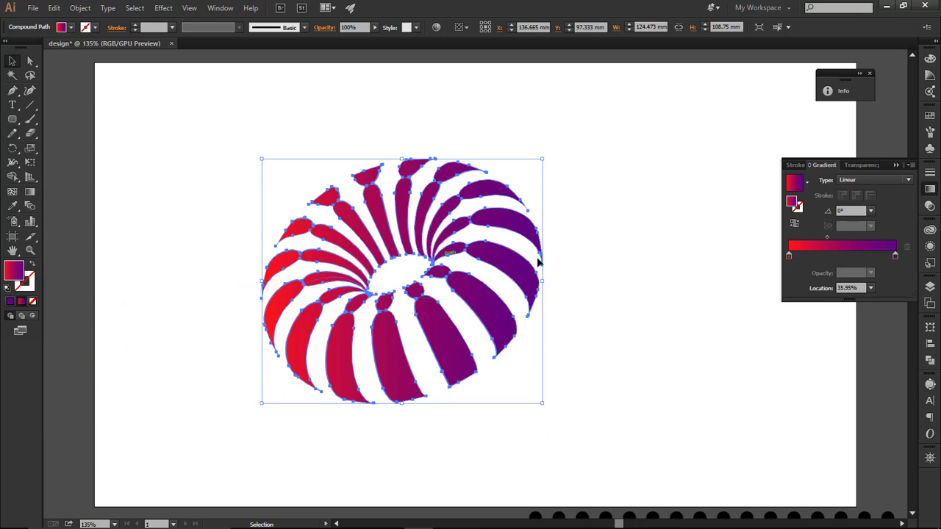
pyautogui.click(653, 314)
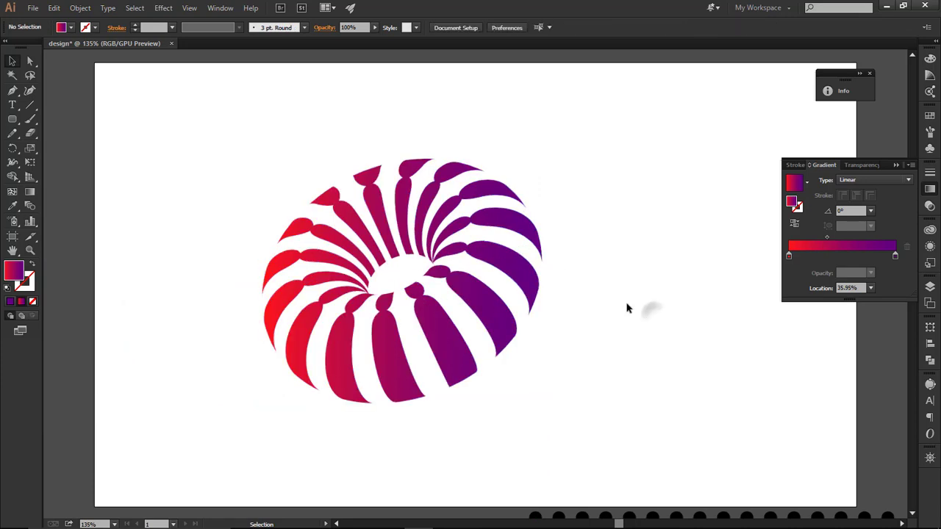
pyautogui.moveTo(474, 266); pyautogui.dragTo(338, 205)
pyautogui.click(534, 291)
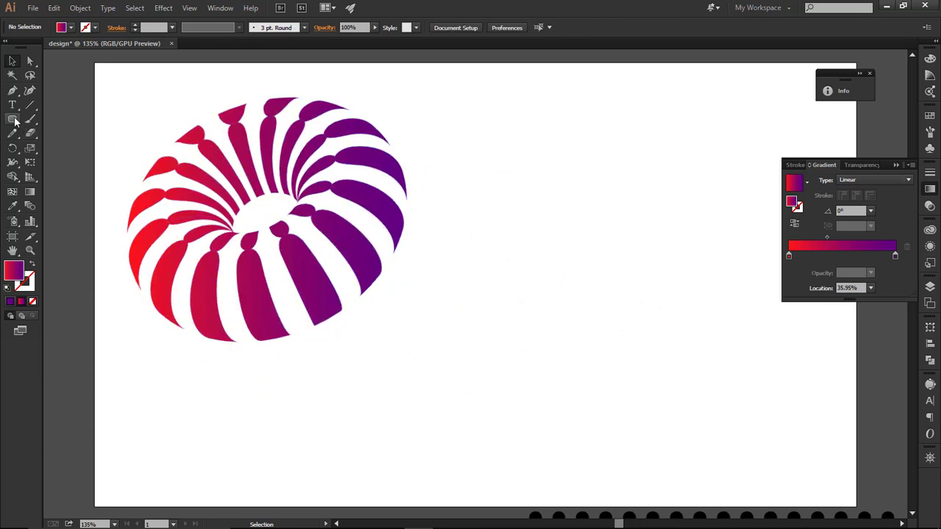
# Step: Draw a circle about 48 mm in diameter to the right of the torus and fill it with solid purple 62007f
pyautogui.moveTo(12, 119); pyautogui.dragTo(75, 195)
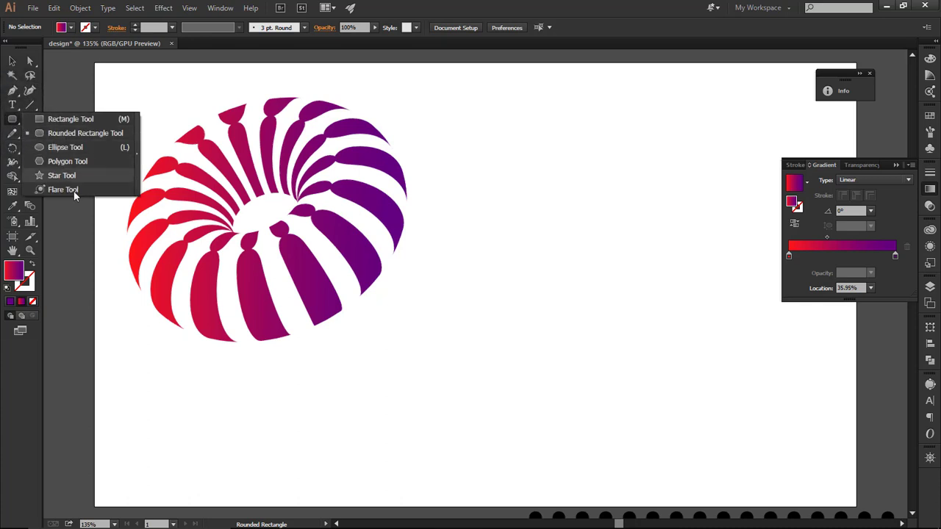
pyautogui.click(74, 149)
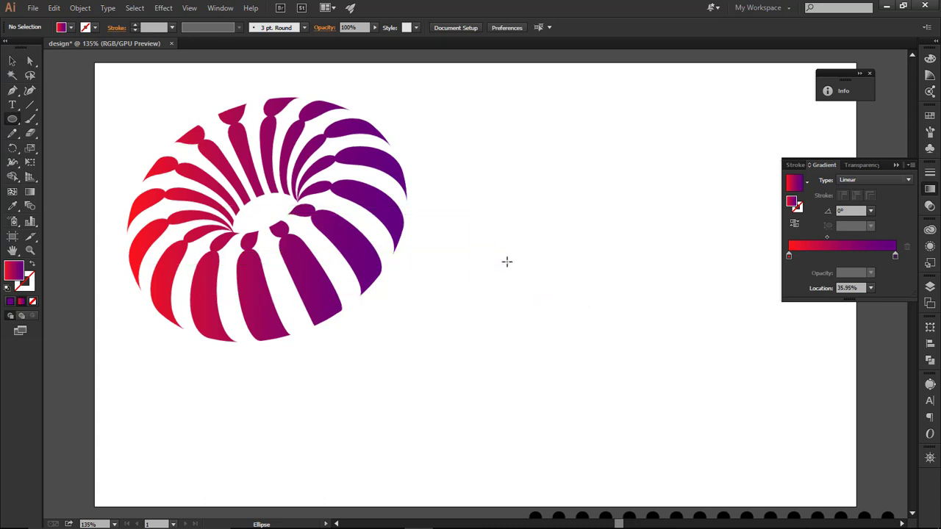
pyautogui.moveTo(491, 242)
pyautogui.mouseDown()
pyautogui.moveTo(529, 300)
pyautogui.moveTo(600, 323)
pyautogui.mouseUp()
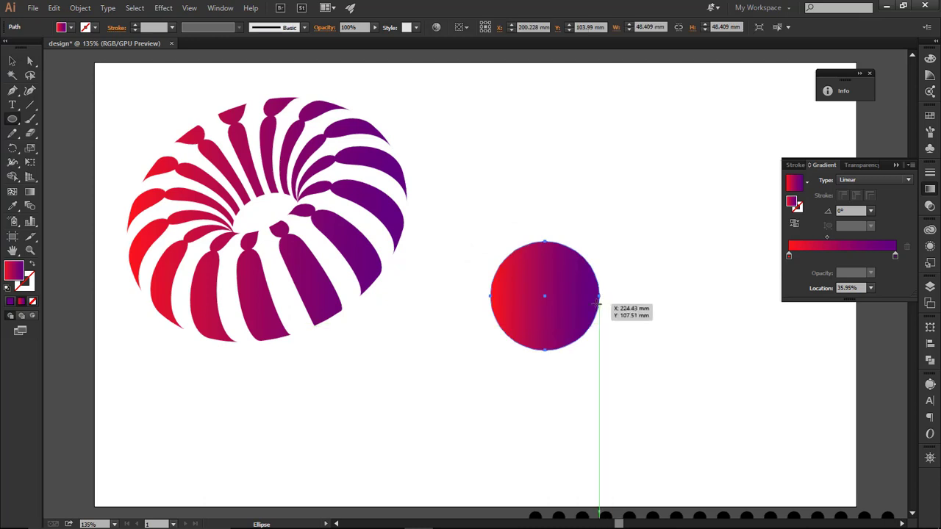
pyautogui.click(10, 302)
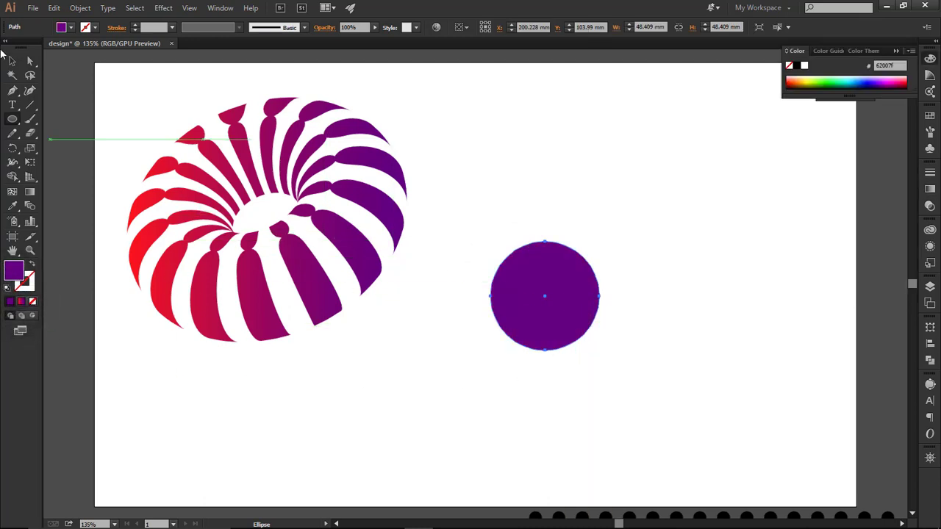
pyautogui.click(15, 64)
pyautogui.click(163, 7)
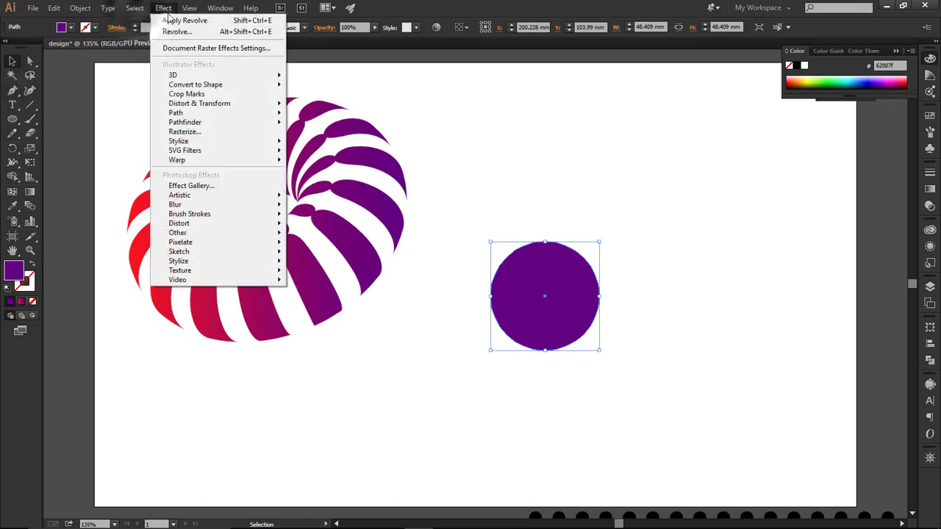
pyautogui.moveTo(181, 75)
pyautogui.click(103, 89)
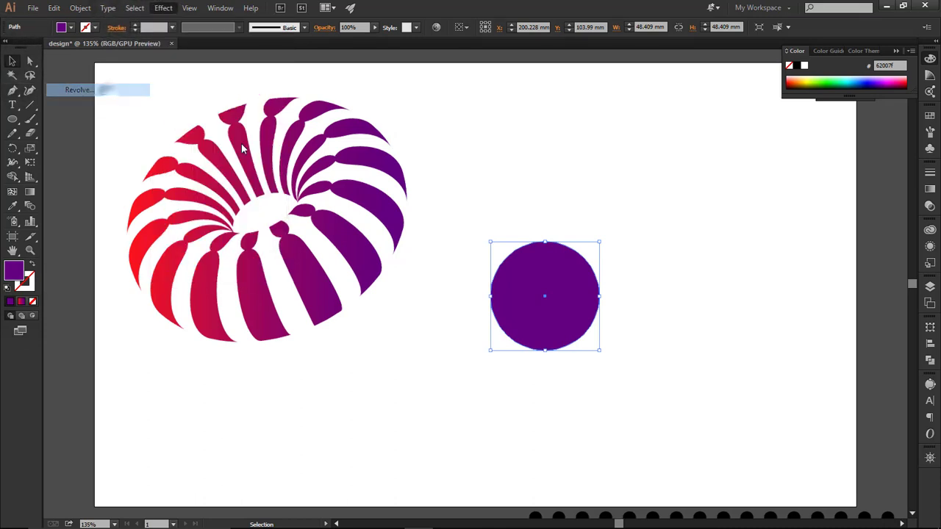
pyautogui.click(598, 352)
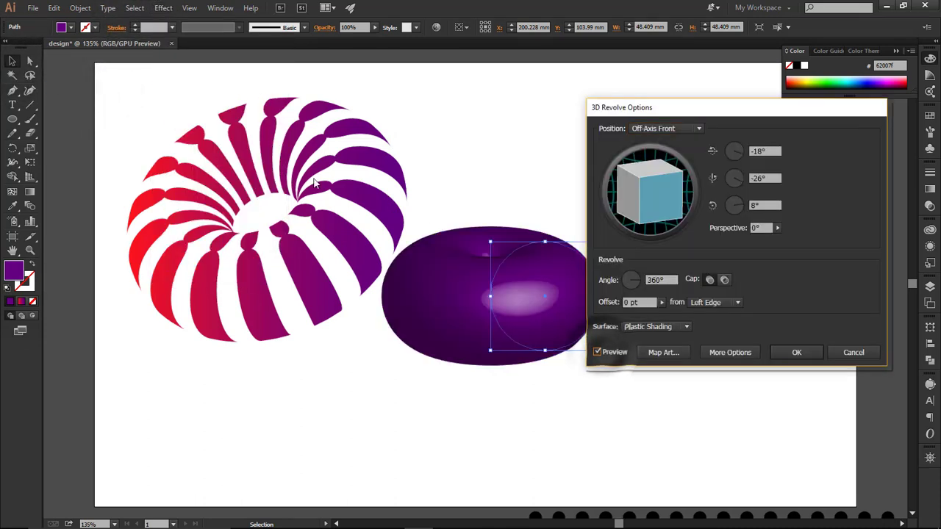
pyautogui.click(853, 352)
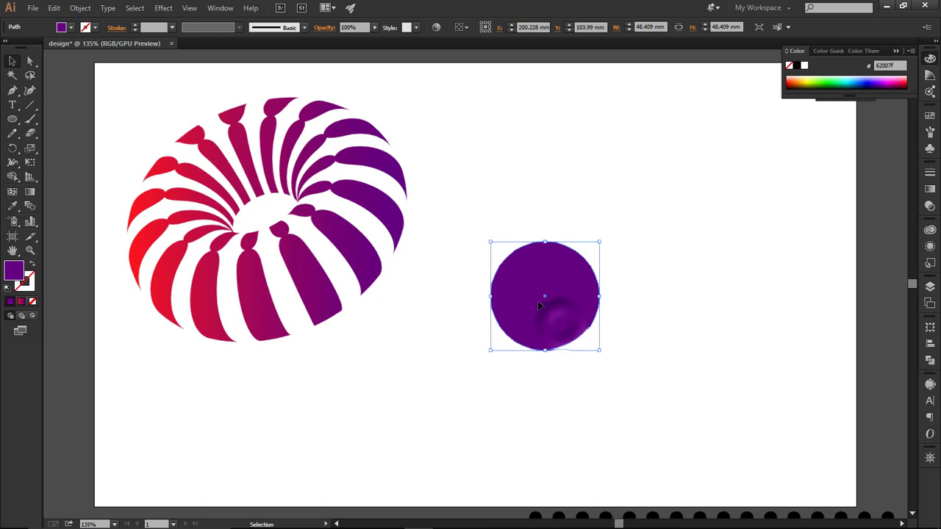
# Step: Cut the purple circle down to its right half by deleting its leftmost anchor point
pyautogui.click(347, 393)
pyautogui.click(559, 306)
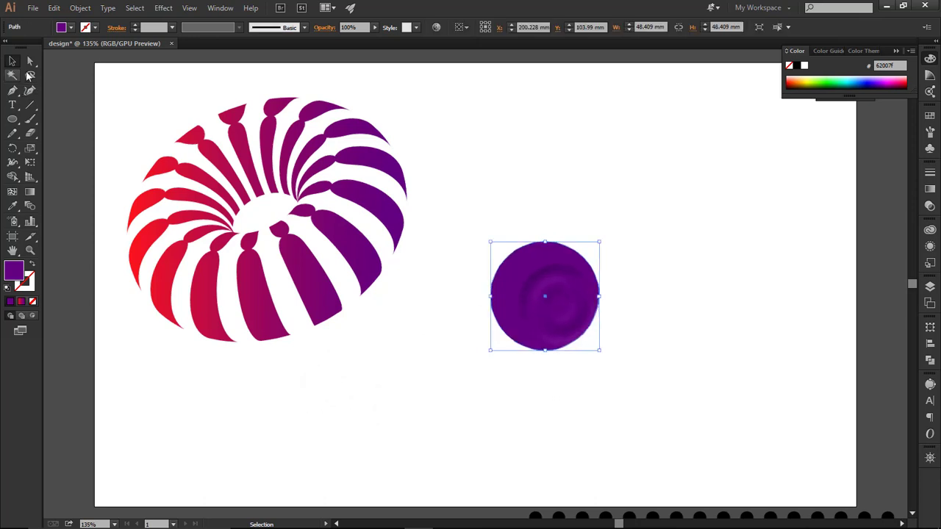
pyautogui.press('a')
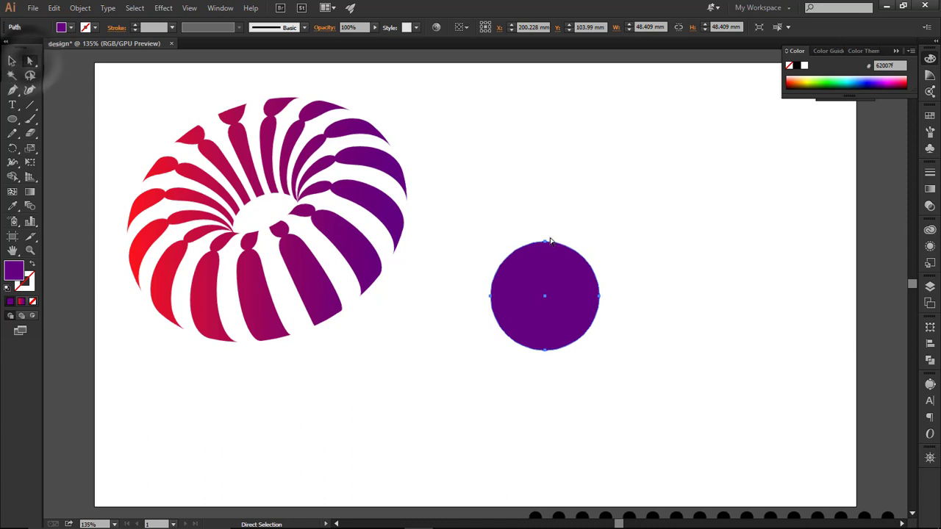
pyautogui.click(490, 296)
pyautogui.press('Delete')
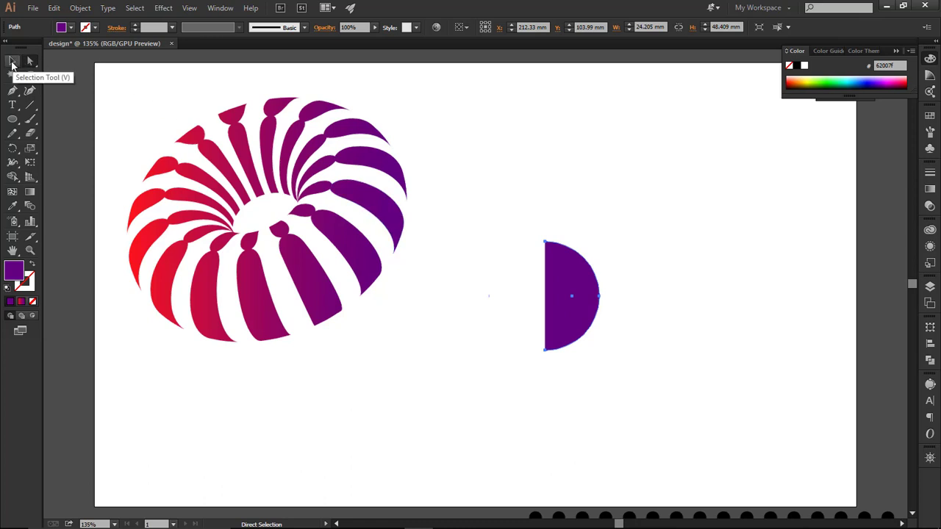
# Step: Apply a 360° 3D Revolve from the left edge to the half circle, rotated to -58°, -30° and 31°
pyautogui.click(163, 8)
pyautogui.moveTo(178, 75)
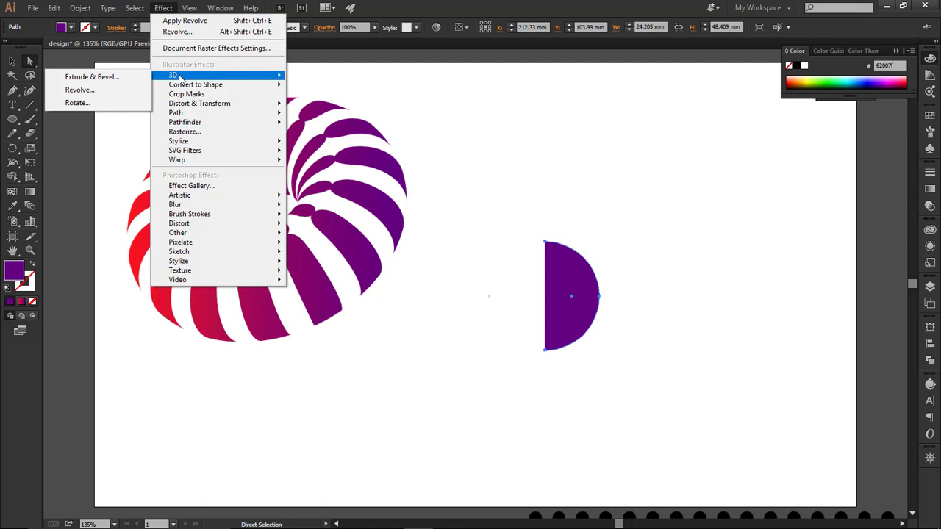
pyautogui.click(114, 90)
pyautogui.click(613, 350)
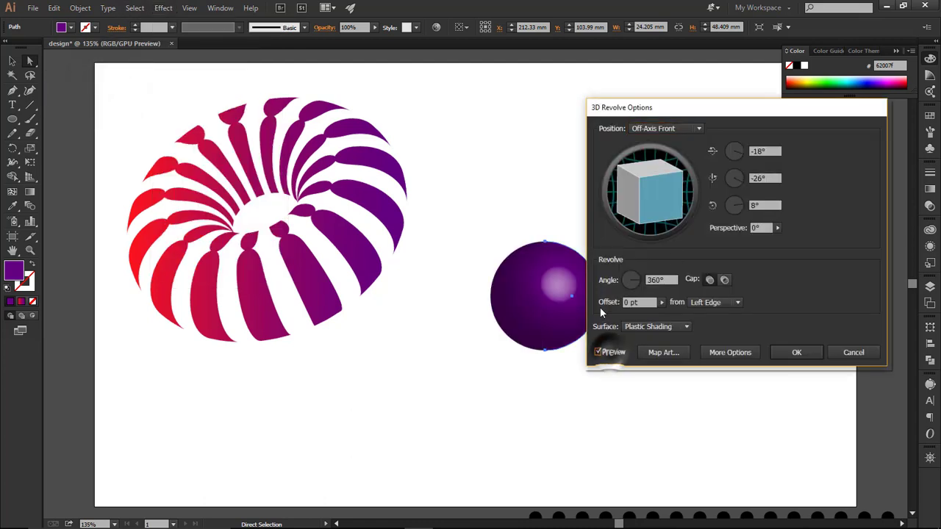
pyautogui.moveTo(690, 110); pyautogui.dragTo(736, 96)
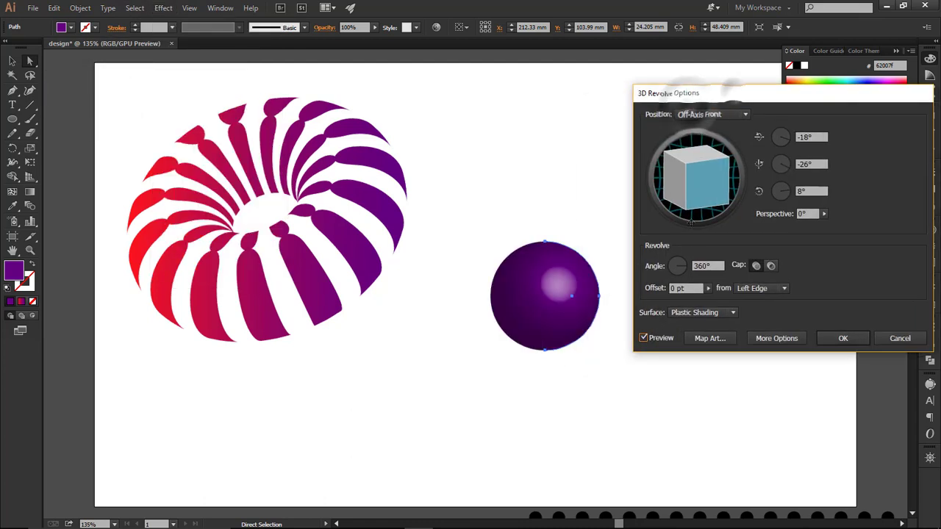
pyautogui.moveTo(728, 193)
pyautogui.mouseDown()
pyautogui.moveTo(704, 191)
pyautogui.moveTo(707, 168)
pyautogui.moveTo(718, 177)
pyautogui.moveTo(710, 171)
pyautogui.moveTo(707, 181)
pyautogui.moveTo(688, 182)
pyautogui.mouseUp()
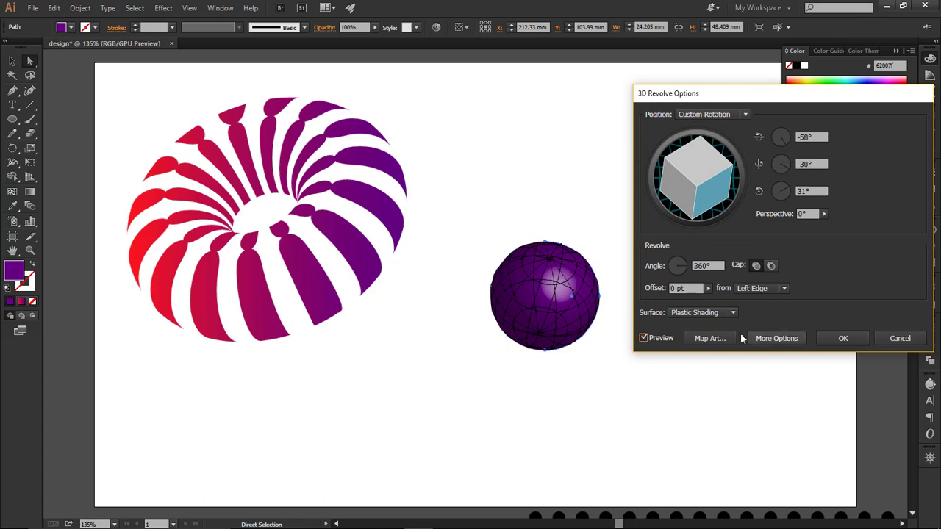
# Step: Map the rond rails symbol onto the sphere's surface, scaled to fit, and apply the 3D Revolve effect
pyautogui.click(708, 338)
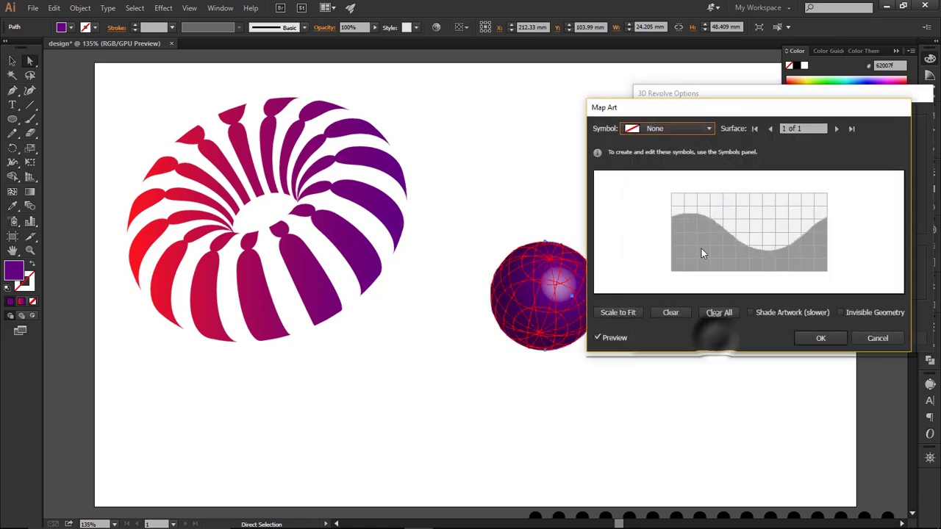
pyautogui.click(668, 128)
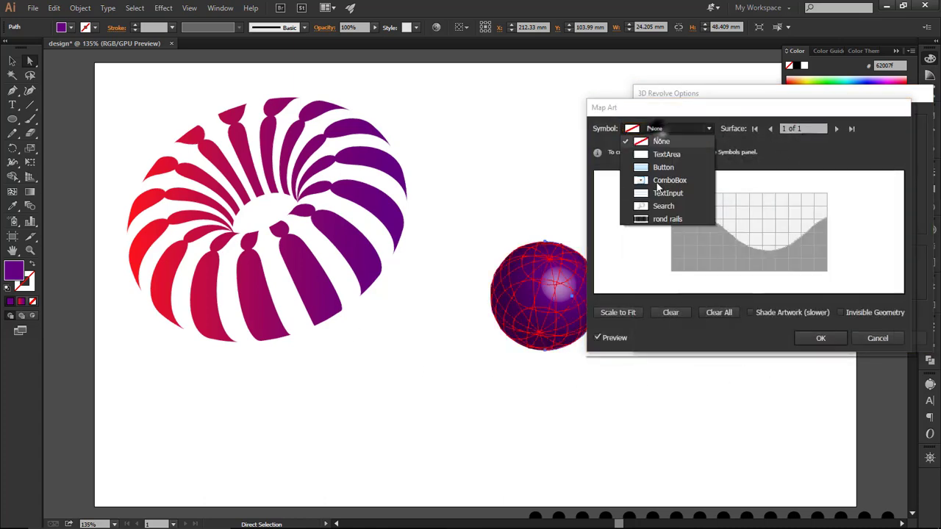
pyautogui.click(673, 224)
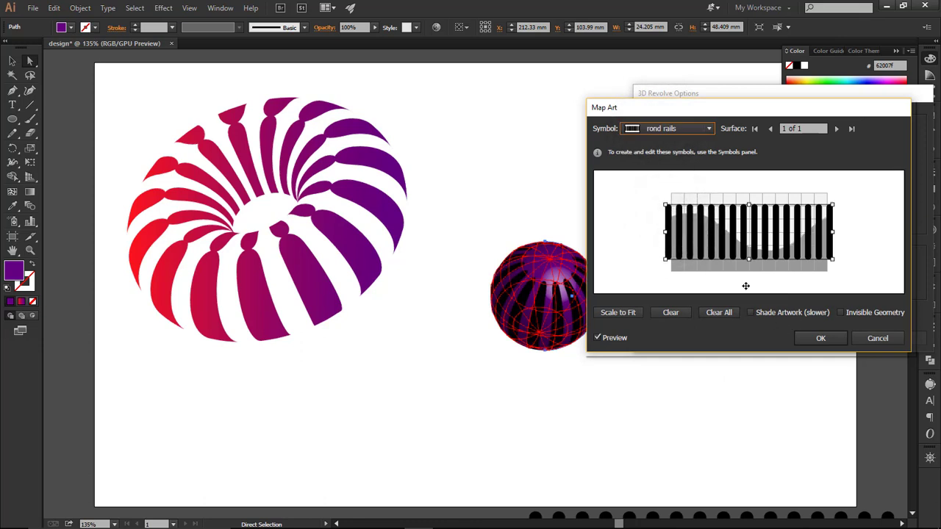
pyautogui.click(619, 316)
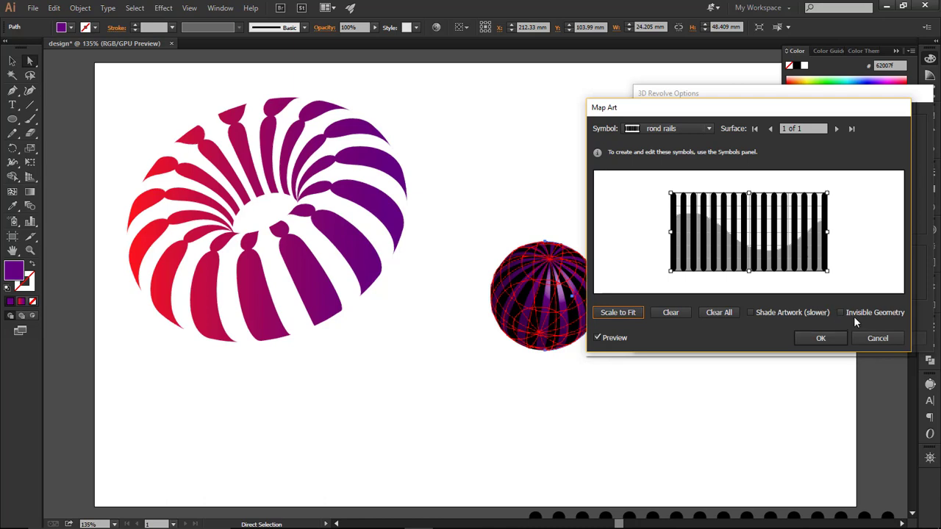
pyautogui.click(822, 338)
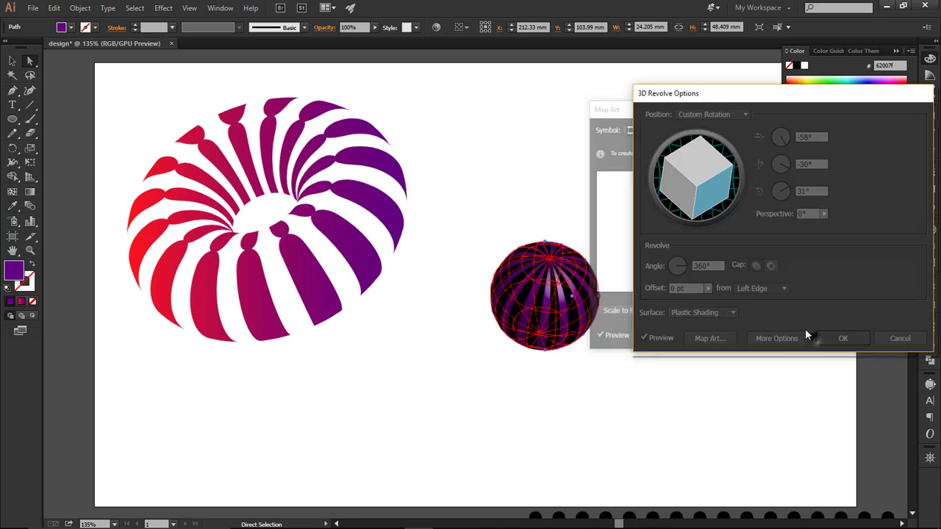
pyautogui.click(843, 338)
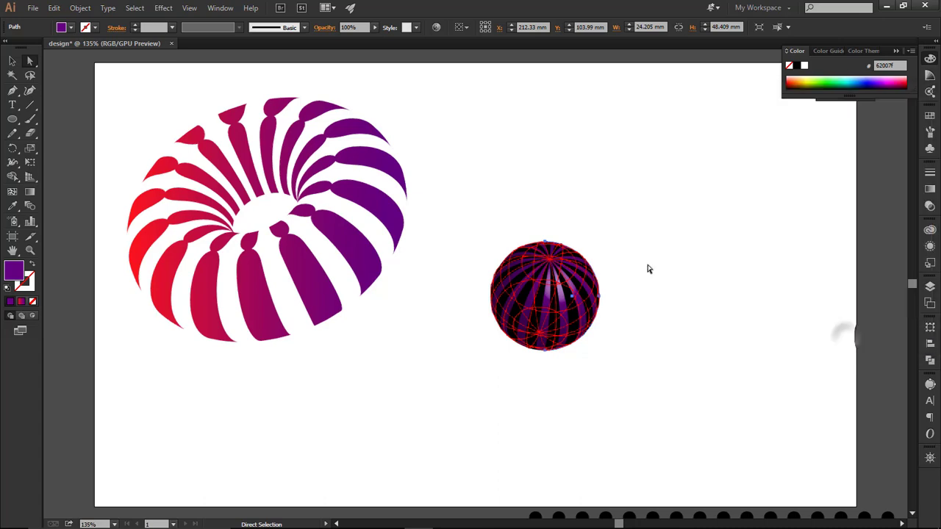
pyautogui.click(638, 228)
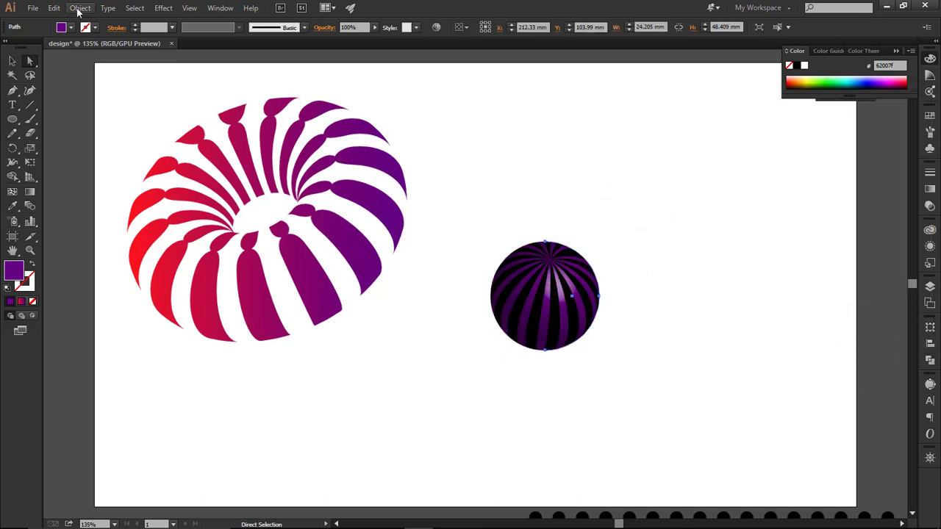
# Step: Expand the appearance of the striped sphere
pyautogui.click(107, 8)
pyautogui.moveTo(80, 8)
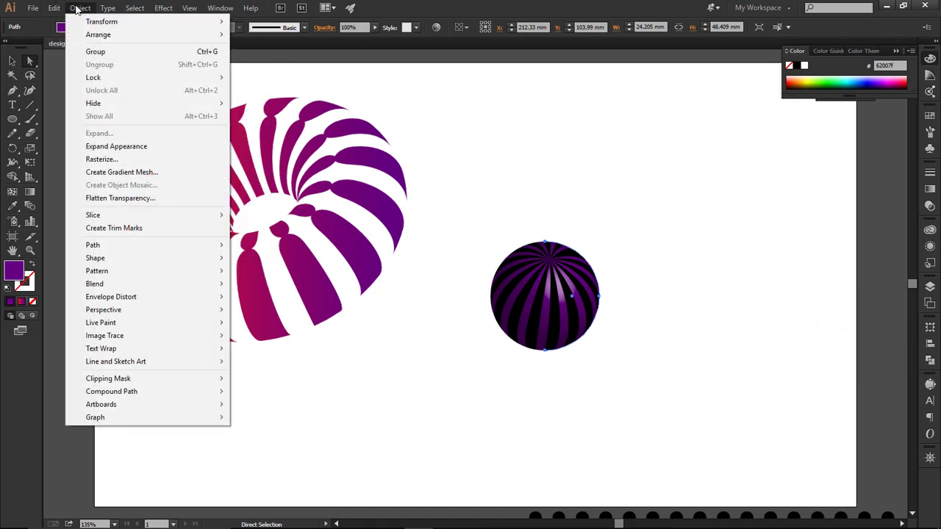
pyautogui.click(103, 146)
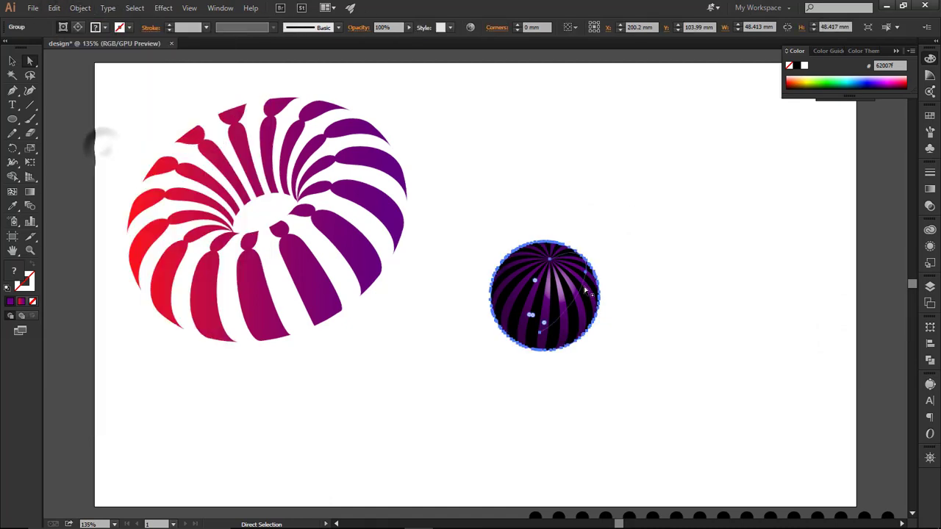
# Step: Try to recolor a single shading shape of the expanded sphere green 289938
pyautogui.click(627, 350)
pyautogui.click(566, 316)
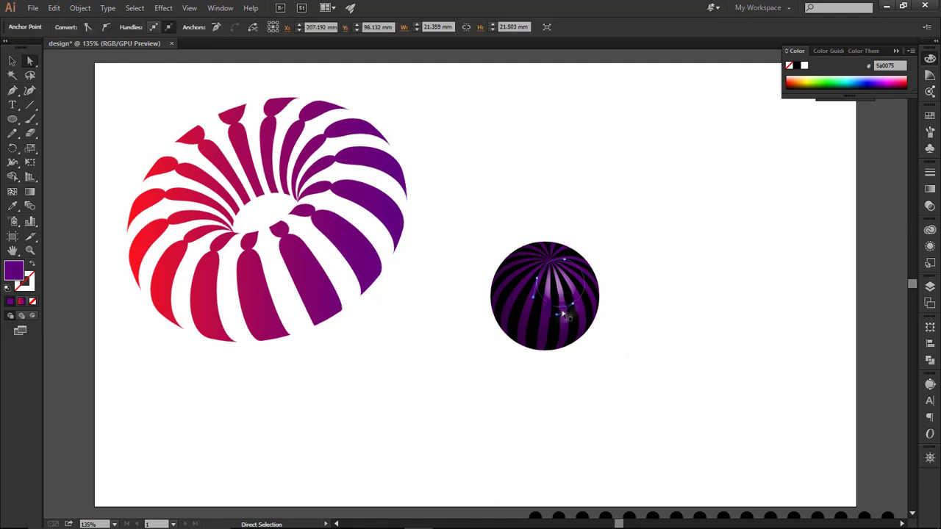
pyautogui.click(562, 337)
pyautogui.doubleClick(13, 270)
pyautogui.click(634, 262)
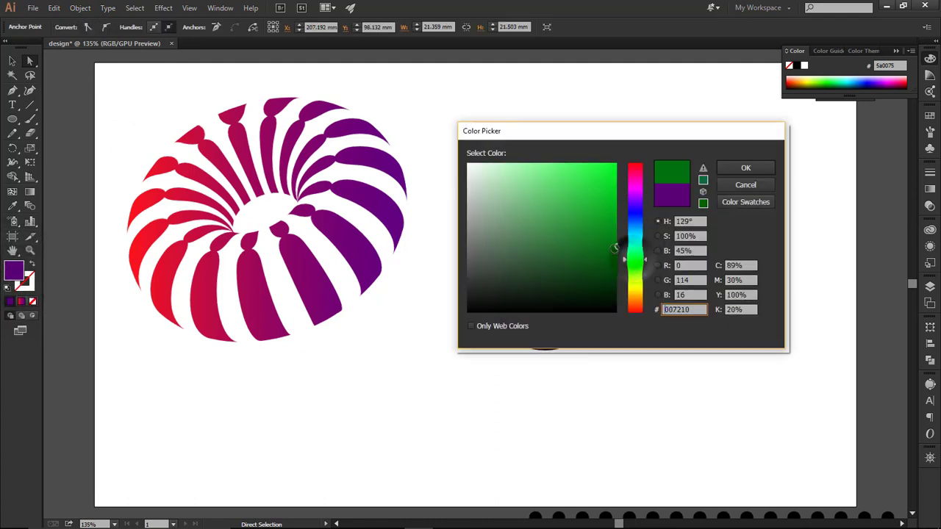
pyautogui.moveTo(616, 248)
pyautogui.mouseDown()
pyautogui.moveTo(599, 252)
pyautogui.moveTo(609, 220)
pyautogui.moveTo(578, 229)
pyautogui.moveTo(578, 220)
pyautogui.mouseUp()
pyautogui.click(746, 168)
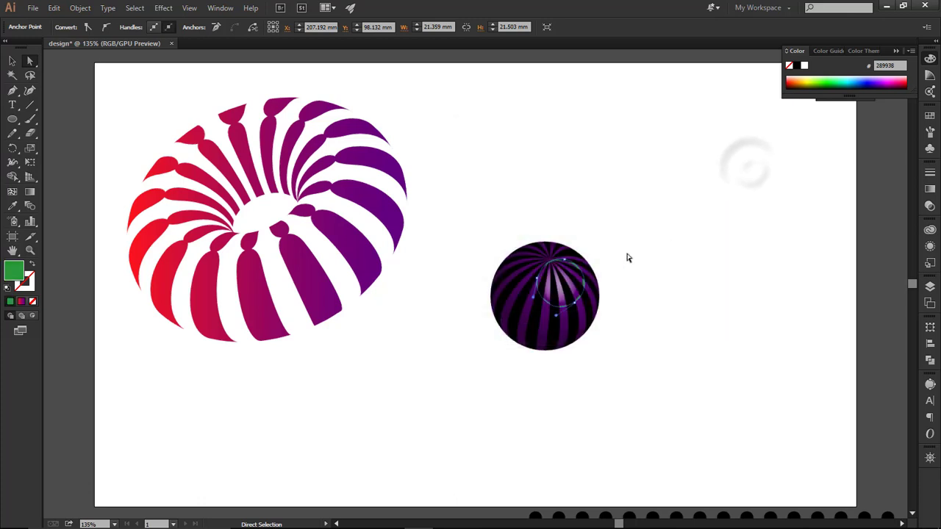
# Step: Undo the green recoloring and the expansion of the sphere, and reselect the sphere
pyautogui.click(585, 322)
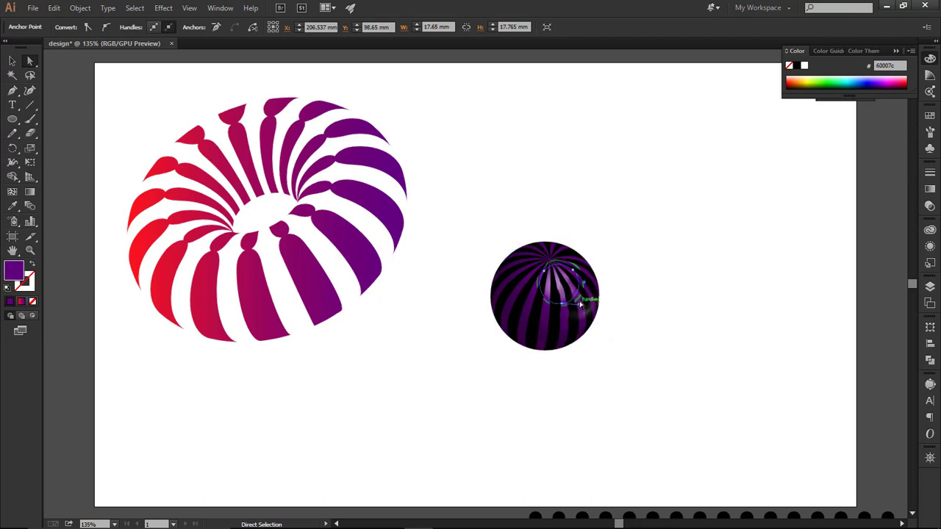
pyautogui.keyDown('ctrl'); pyautogui.click(544, 272); pyautogui.keyUp('ctrl')
pyautogui.click(546, 273)
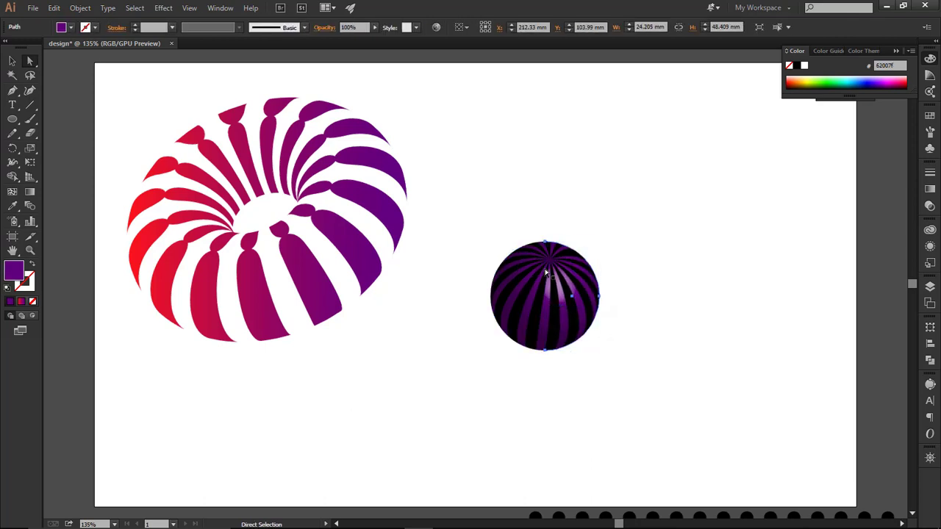
pyautogui.click(593, 225)
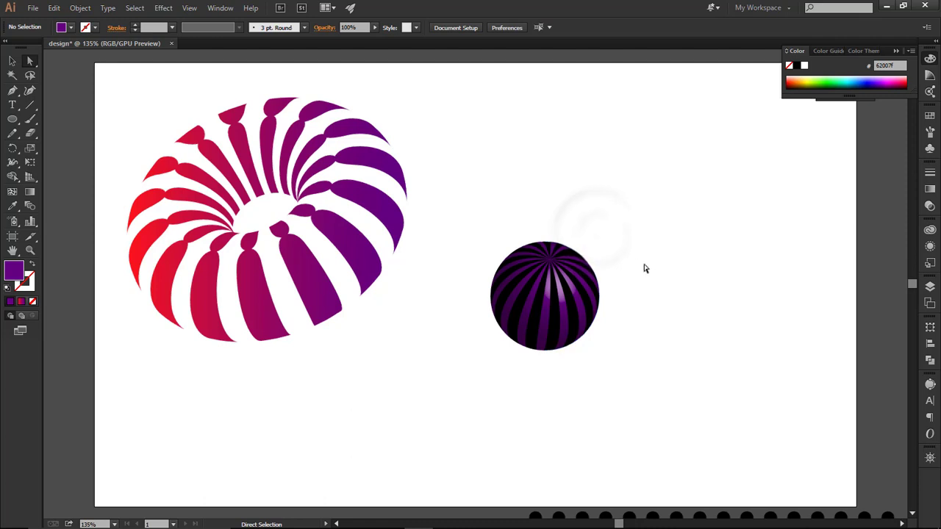
pyautogui.click(572, 314)
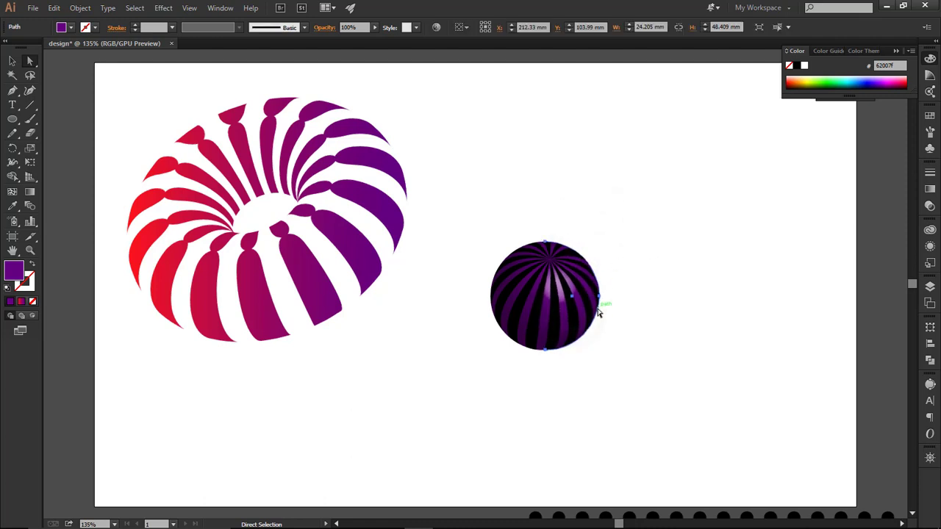
# Step: Draw a circle about 41 mm in diameter to the upper right of the striped sphere and delete its leftmost anchor point
pyautogui.click(13, 120)
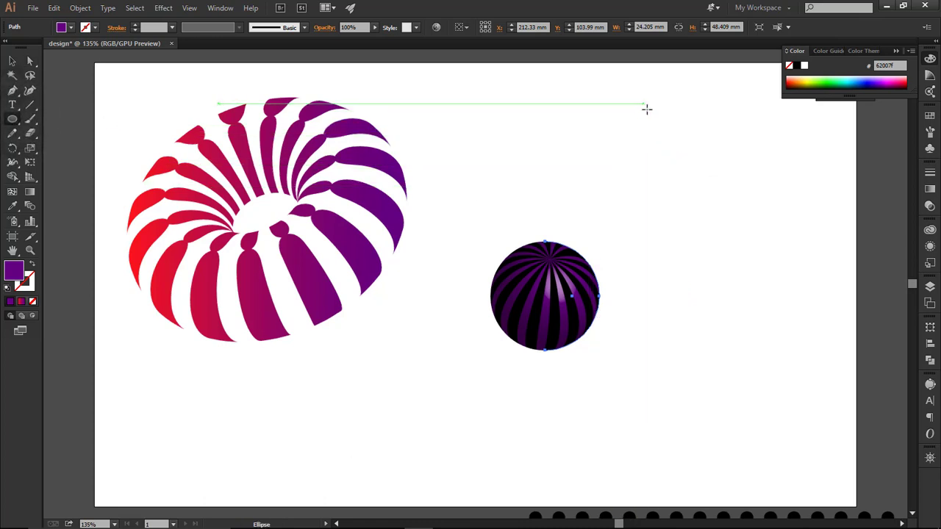
pyautogui.click(672, 159)
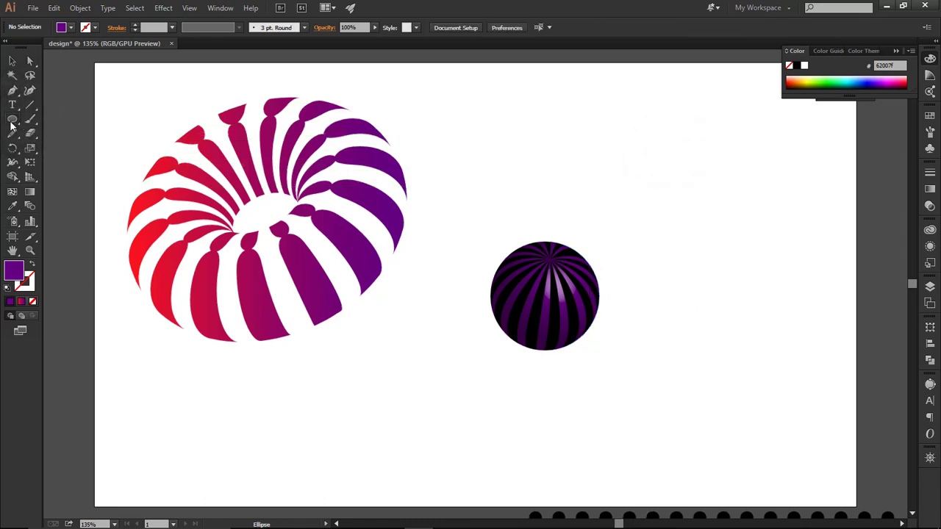
pyautogui.moveTo(678, 189); pyautogui.dragTo(774, 285)
pyautogui.click(29, 60)
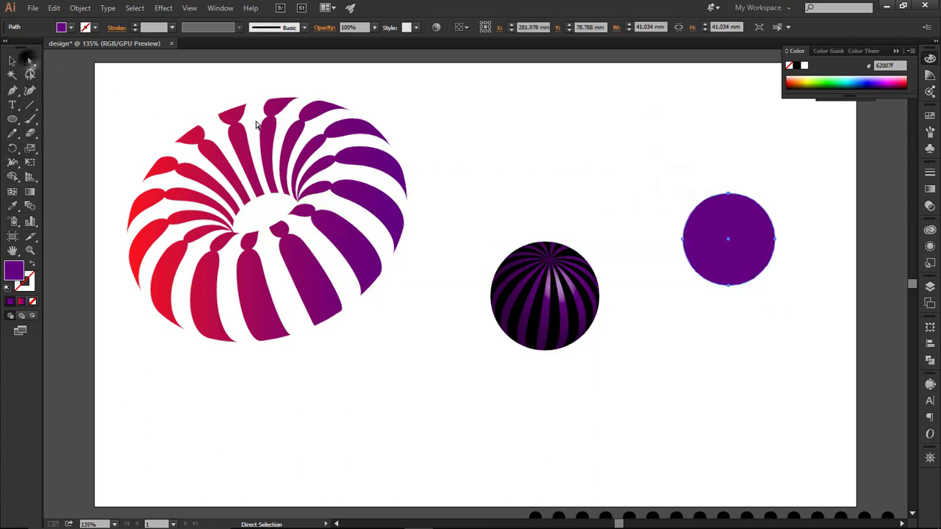
pyautogui.click(683, 239)
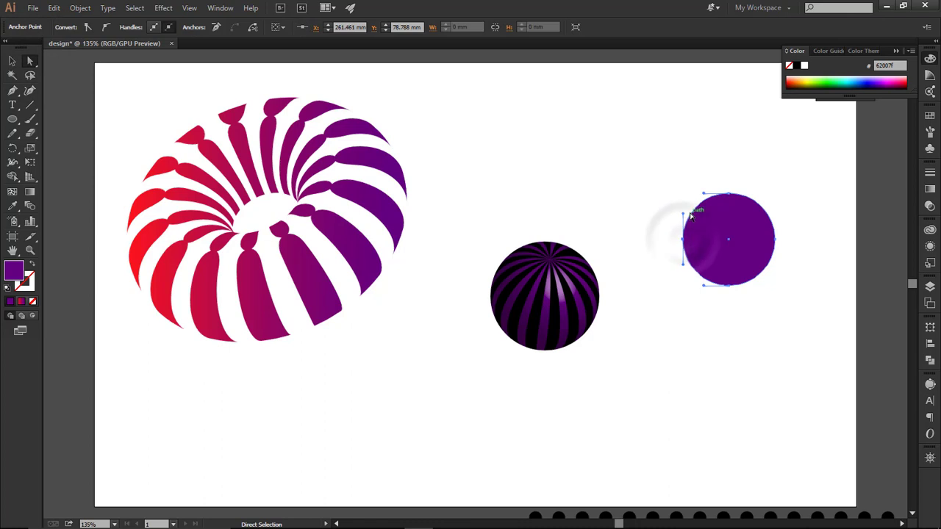
pyautogui.press('Delete')
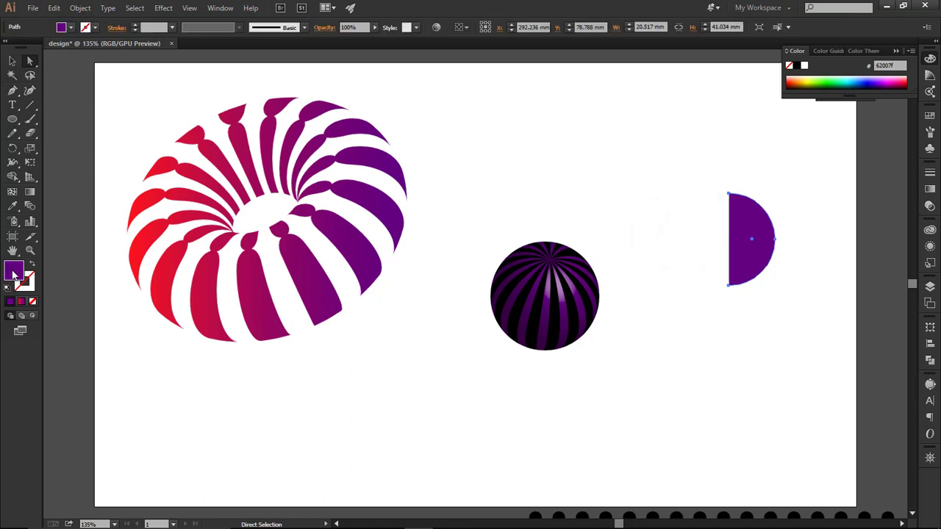
# Step: Fill the half circle with yellow FFF539 and deselect it
pyautogui.doubleClick(14, 275)
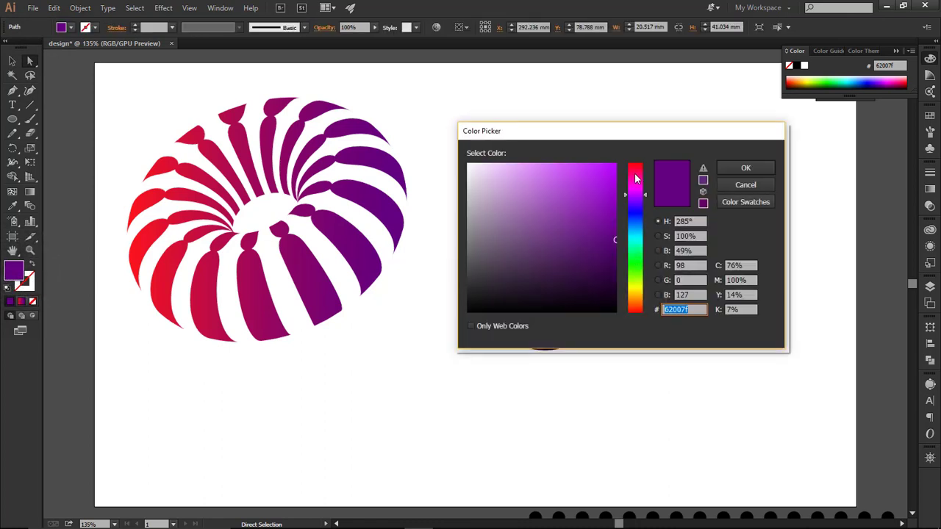
pyautogui.moveTo(636, 178); pyautogui.dragTo(636, 186)
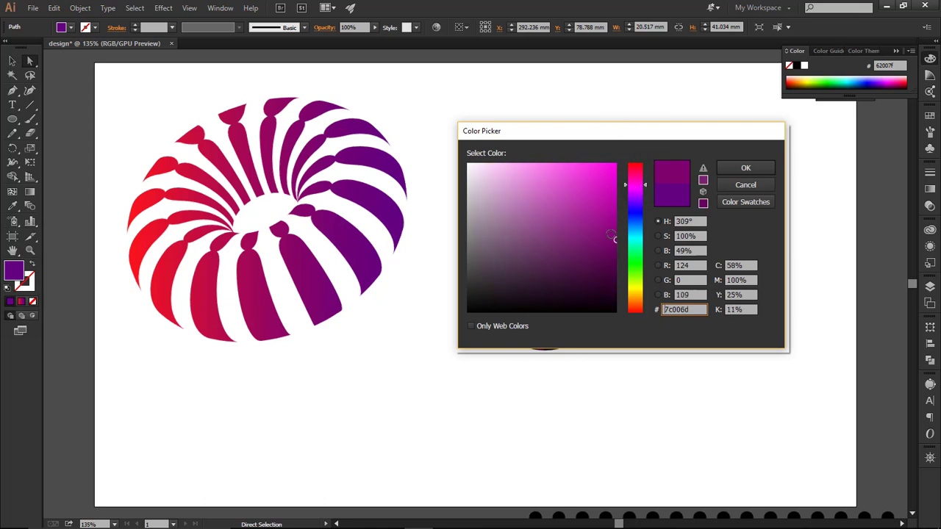
pyautogui.moveTo(611, 234); pyautogui.dragTo(583, 163)
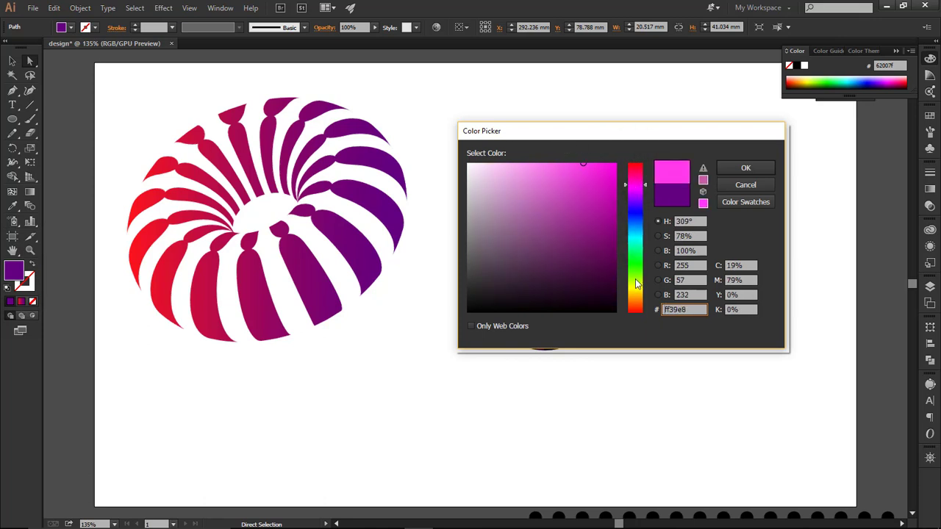
pyautogui.click(637, 285)
pyautogui.click(745, 167)
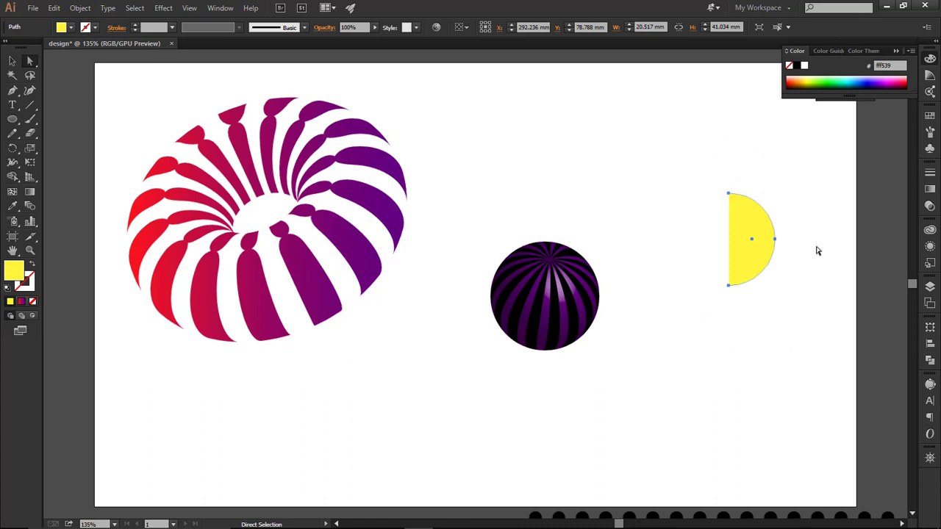
pyautogui.click(11, 61)
pyautogui.click(550, 404)
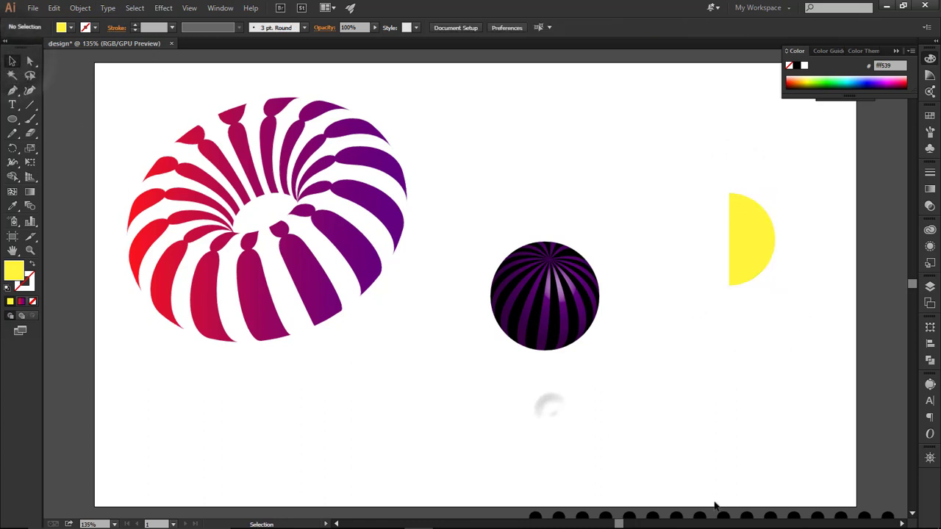
# Step: Move the black rails symbol up onto the artboard, rotate it 90° so the rails run horizontally, and place it beside the yellow half circle
pyautogui.moveTo(728, 519); pyautogui.dragTo(609, 372)
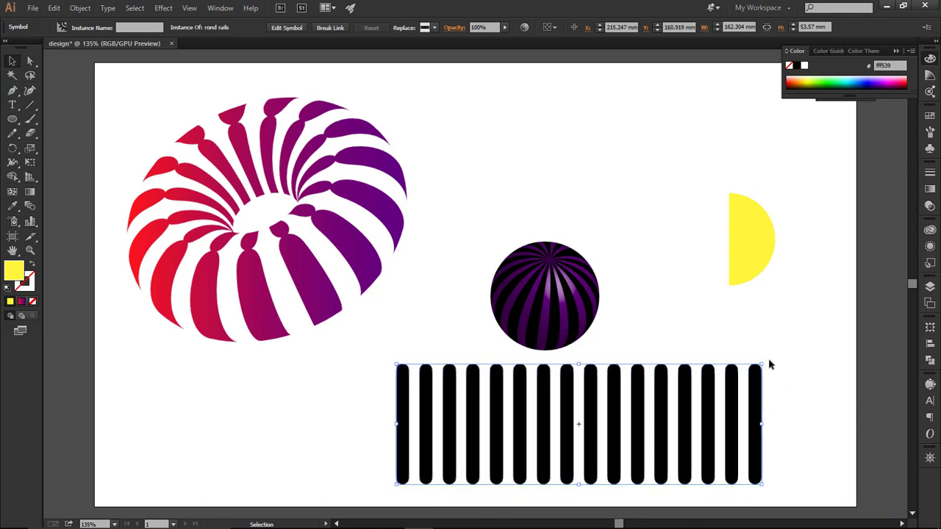
pyautogui.moveTo(766, 359); pyautogui.dragTo(502, 260)
pyautogui.moveTo(628, 294); pyautogui.dragTo(677, 218)
# Step: Create a new Movie Clip symbol named ROUND RAILS VERTICAL from the rotated rails
pyautogui.click(931, 149)
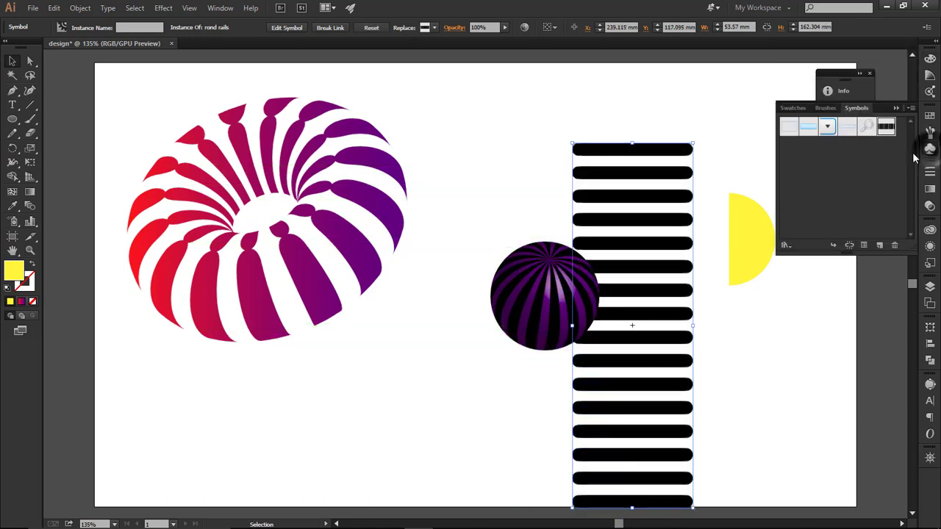
pyautogui.click(880, 244)
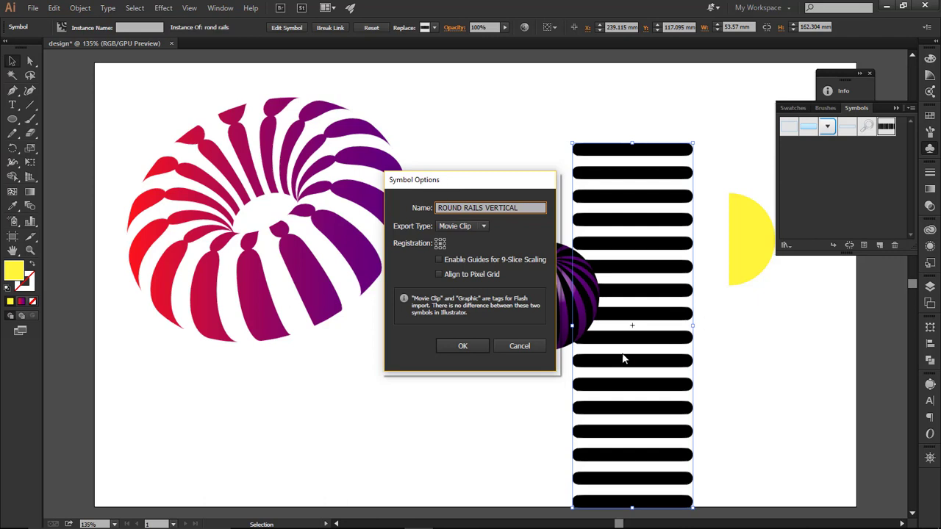
pyautogui.click(476, 345)
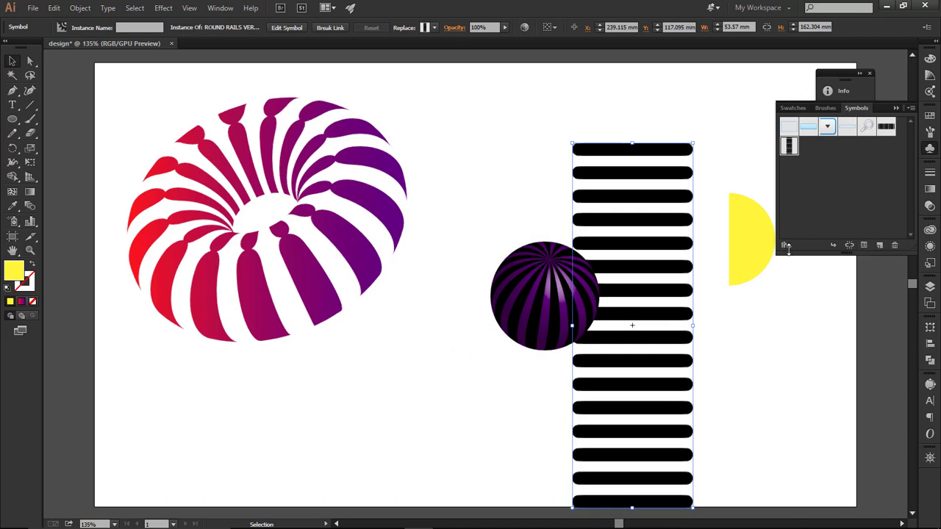
# Step: Save the symbols as a library named RR VERTICAL, and move the rotated rails below the torus, mostly off the artboard
pyautogui.click(786, 247)
pyautogui.click(838, 124)
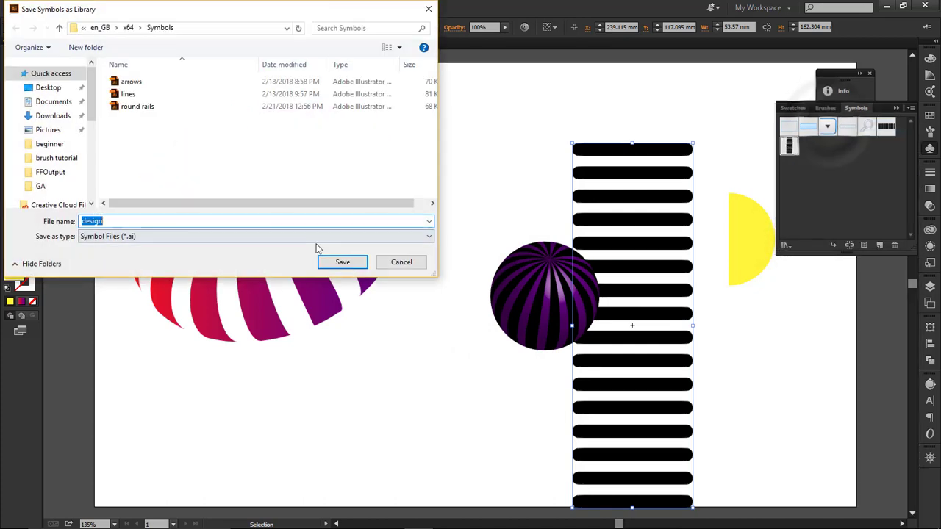
pyautogui.write('RR VERTICAL')
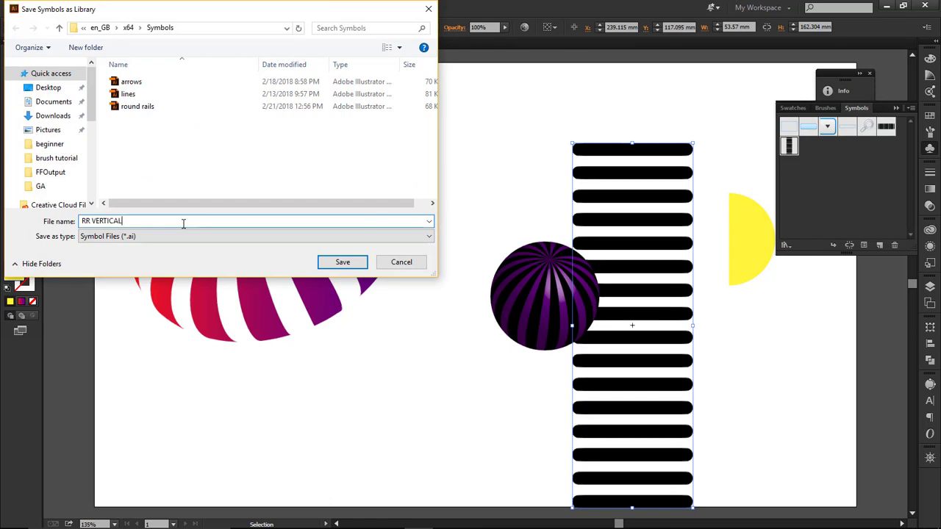
pyautogui.click(342, 262)
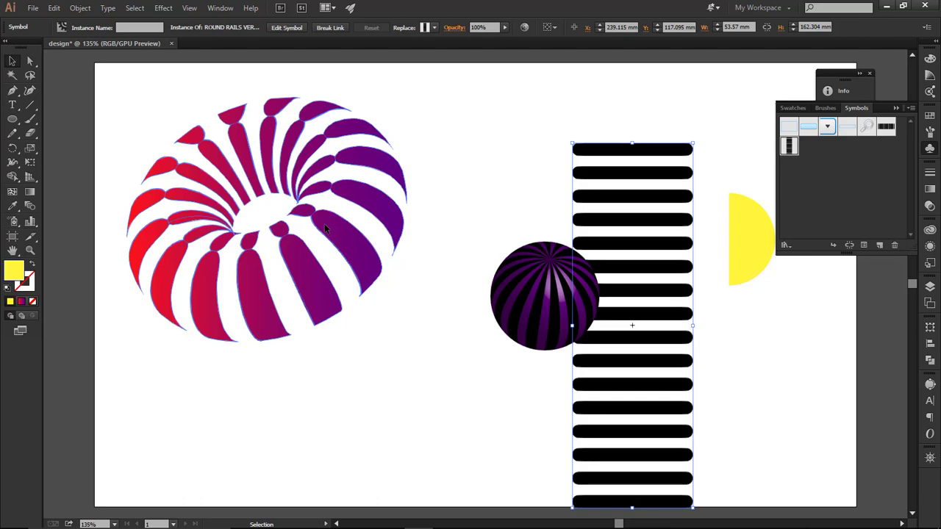
pyautogui.moveTo(659, 153); pyautogui.dragTo(291, 513)
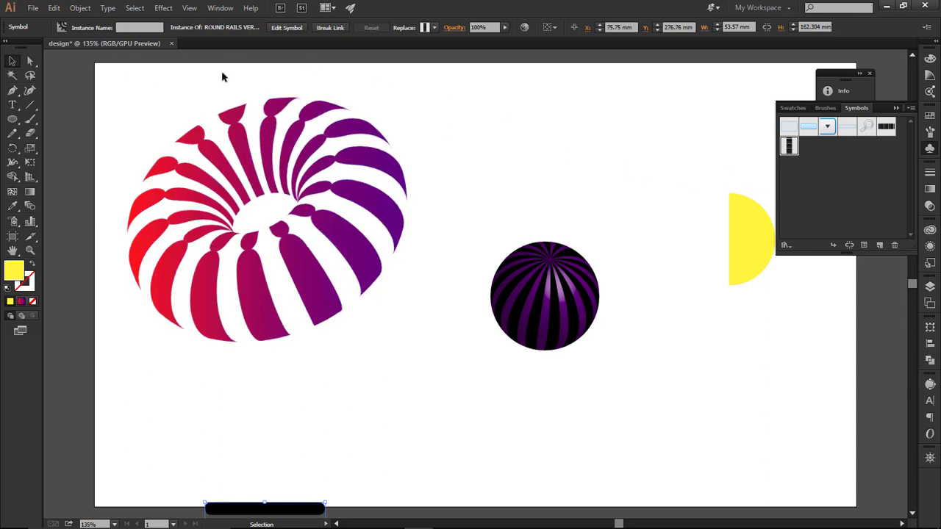
# Step: Move the yellow half circle to the lower right of the purple sphere and apply a previewed 3D Revolve effect to it
pyautogui.moveTo(747, 248); pyautogui.dragTo(663, 379)
pyautogui.click(164, 10)
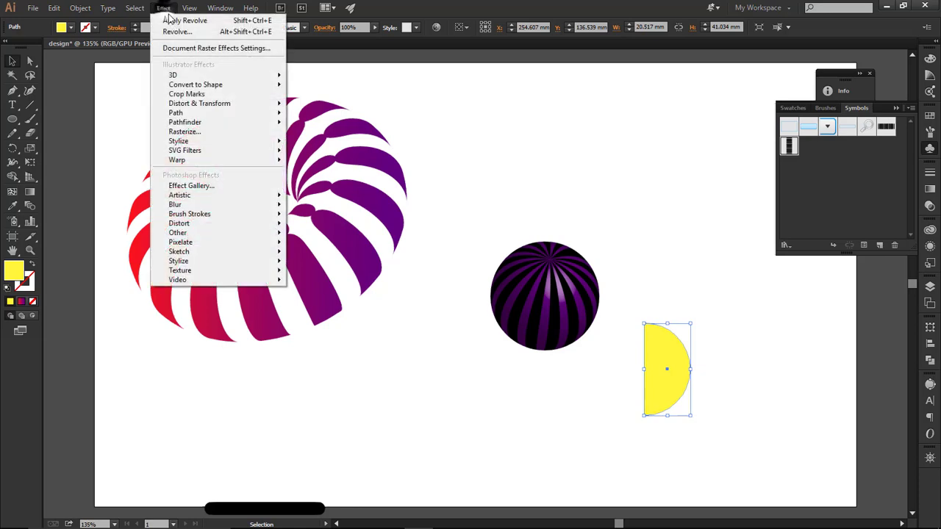
pyautogui.moveTo(199, 75)
pyautogui.click(104, 93)
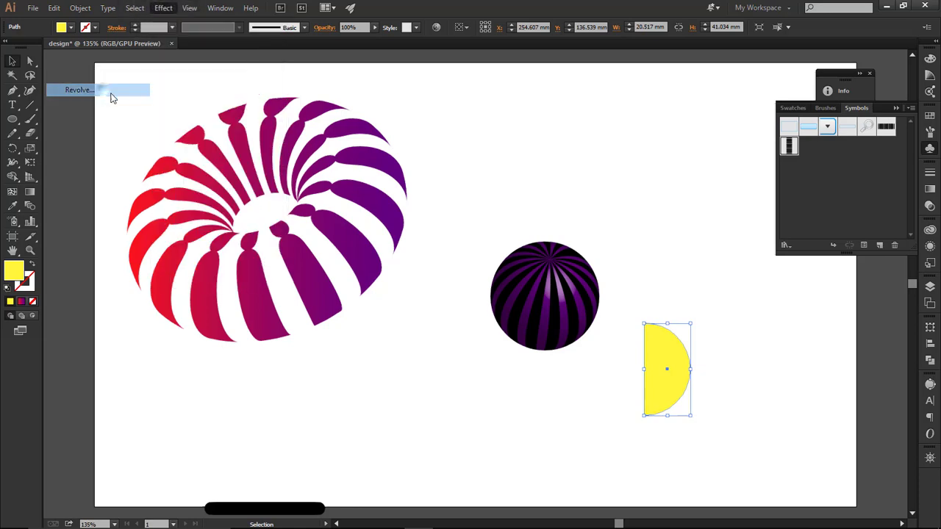
pyautogui.click(659, 338)
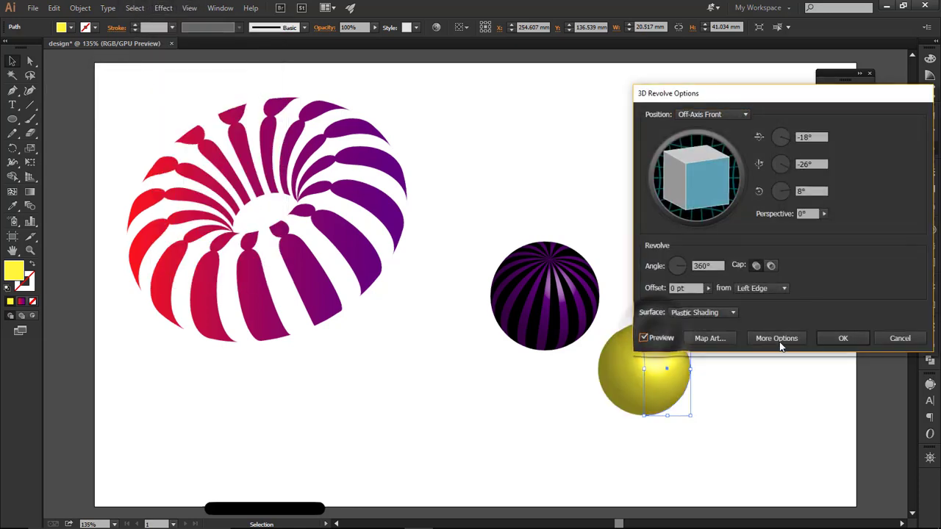
# Step: Map the ROUND RAILS VERTICAL symbol onto the yellow sphere's surface, scaled to fit
pyautogui.click(711, 339)
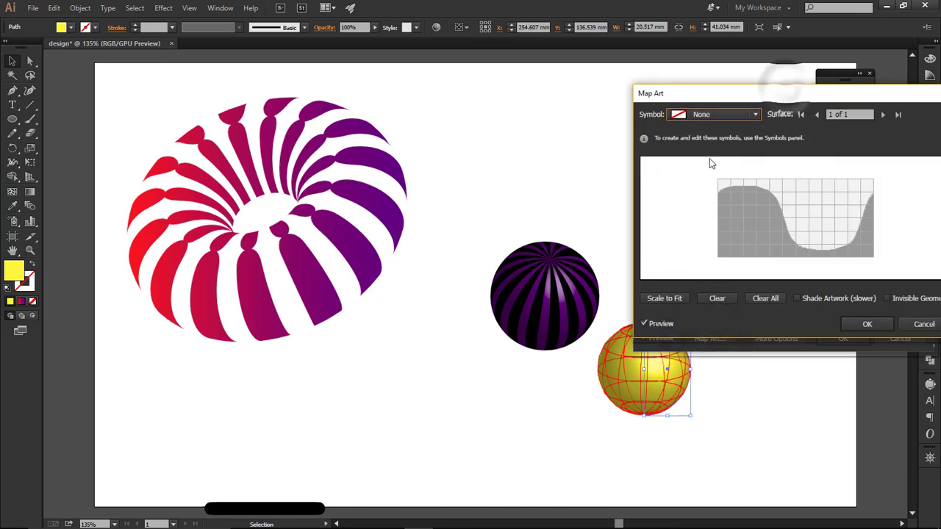
pyautogui.click(720, 114)
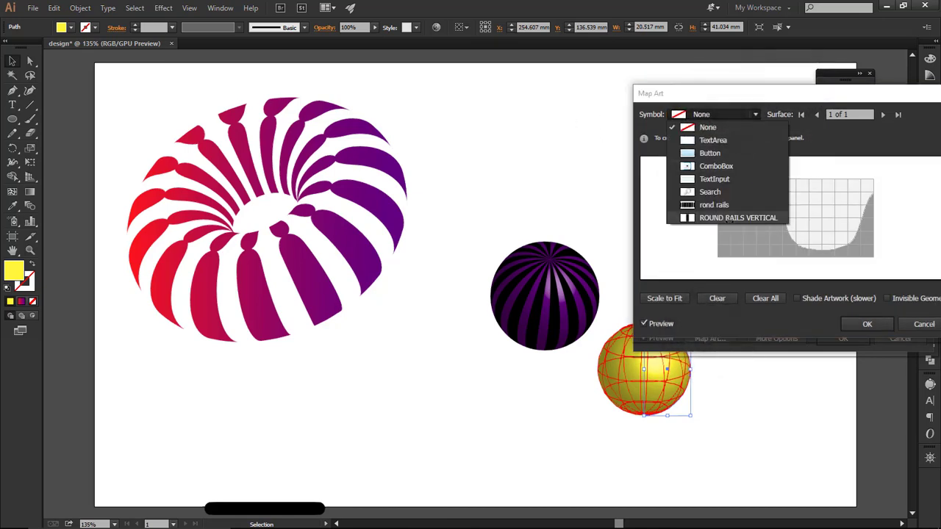
pyautogui.click(723, 218)
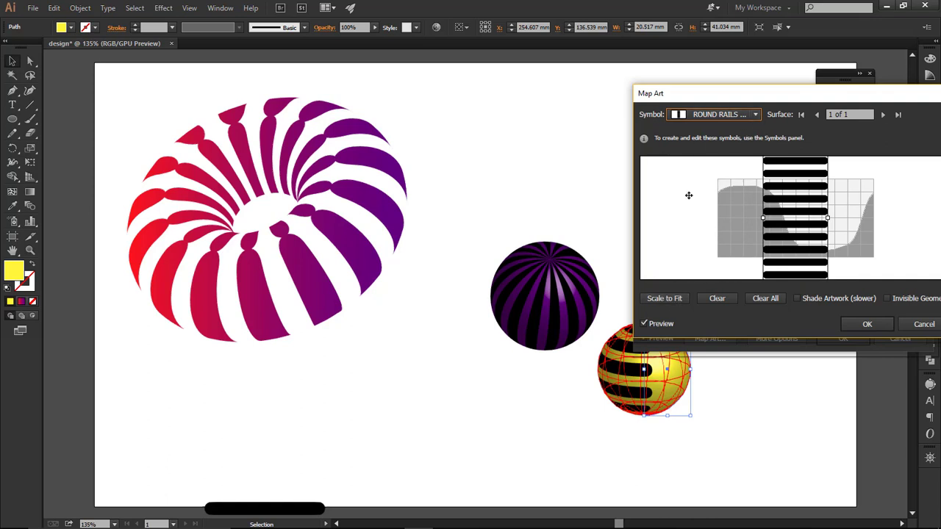
pyautogui.click(674, 301)
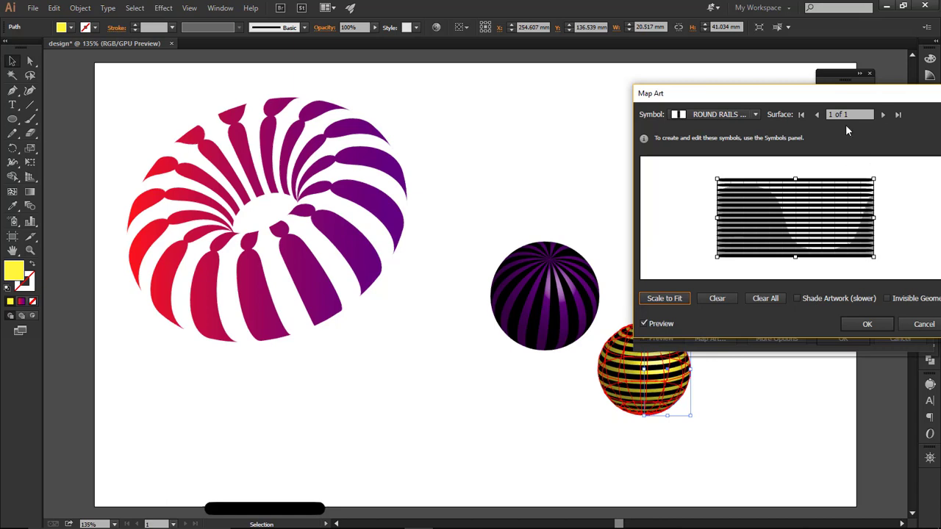
pyautogui.click(868, 325)
# Step: Rotate the revolved sphere to -75°, -50° and 35°, make its geometry invisible in the mapped art, and apply the effect
pyautogui.moveTo(691, 177)
pyautogui.mouseDown()
pyautogui.moveTo(710, 186)
pyautogui.moveTo(705, 162)
pyautogui.mouseUp()
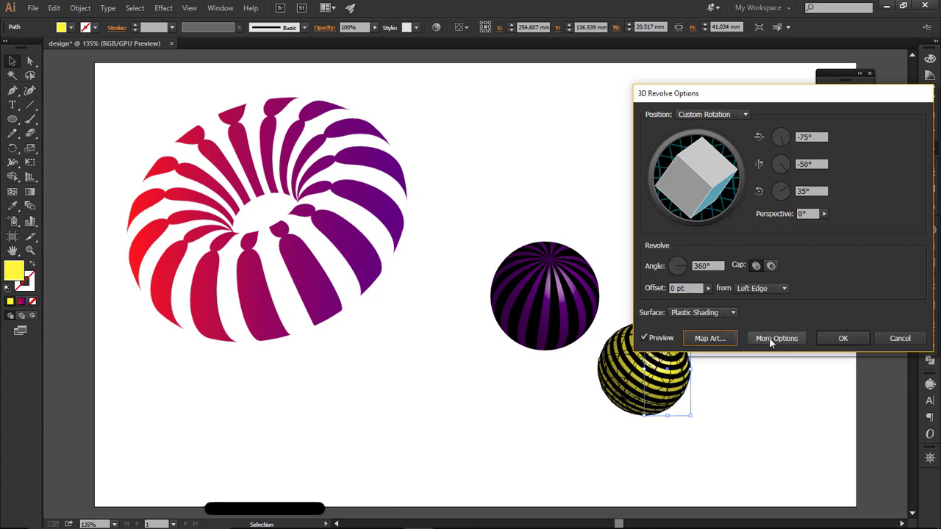
pyautogui.click(709, 338)
pyautogui.click(888, 298)
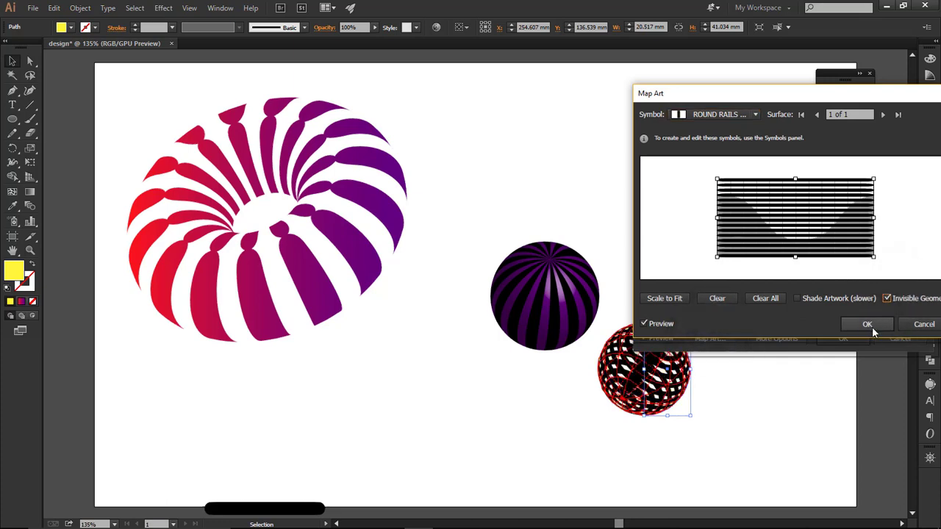
pyautogui.click(871, 327)
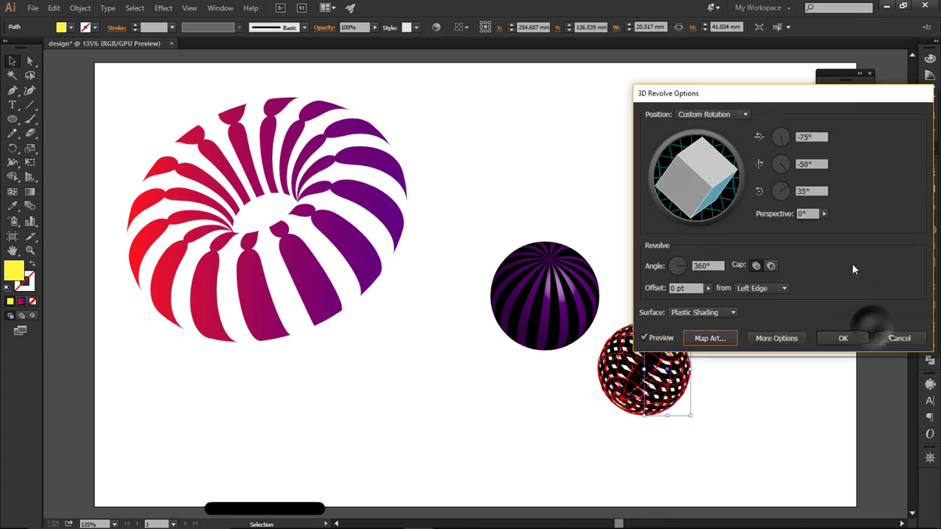
pyautogui.click(853, 342)
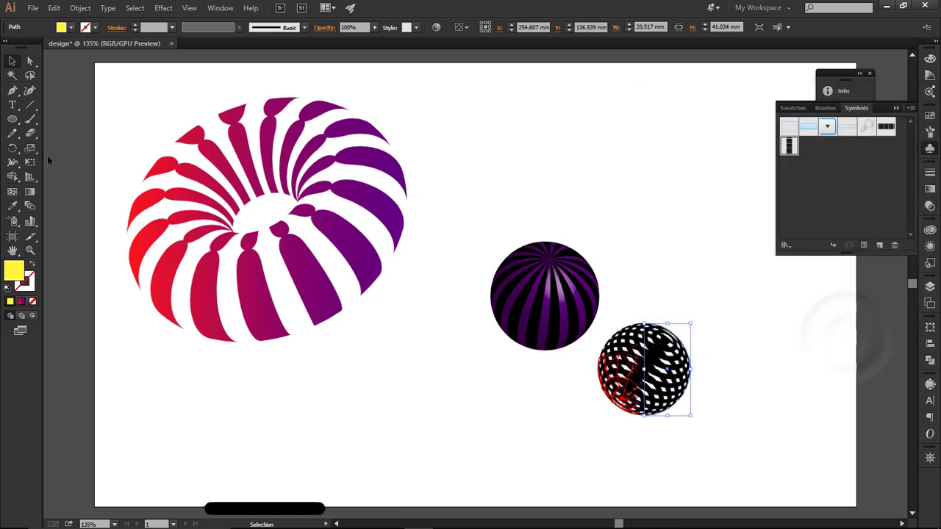
# Step: Break the black striped sphere apart by expanding its appearance, ungrouping it repeatedly and releasing its clipping mask
pyautogui.click(81, 8)
pyautogui.click(111, 144)
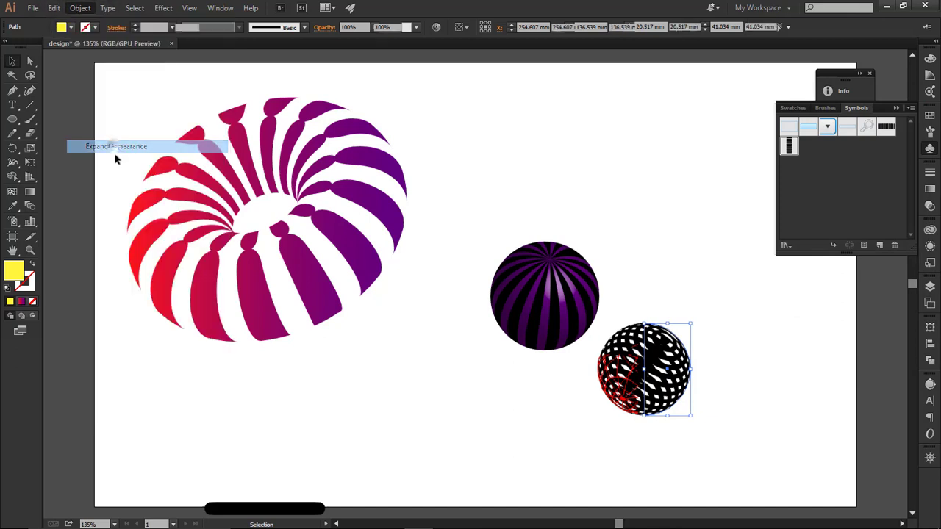
pyautogui.rightClick(638, 362)
pyautogui.click(665, 431)
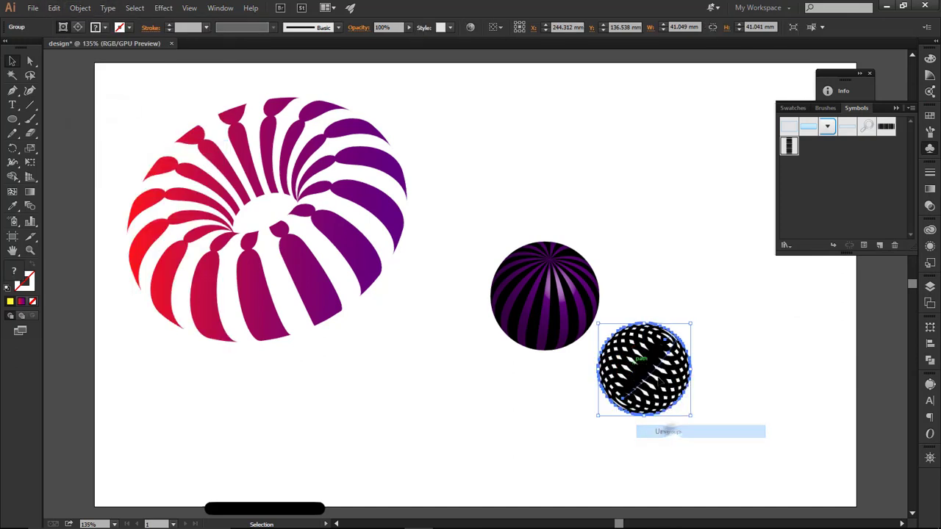
pyautogui.rightClick(659, 375)
pyautogui.click(687, 442)
pyautogui.rightClick(660, 371)
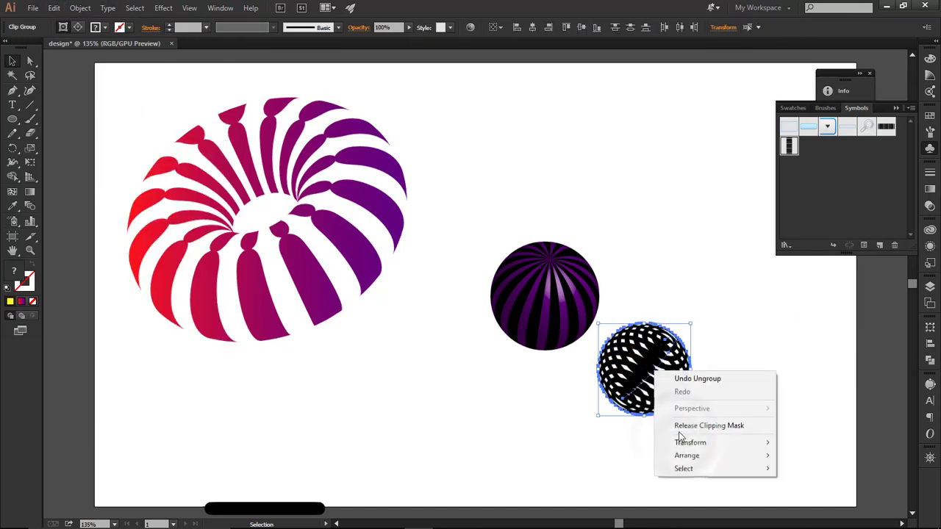
pyautogui.click(687, 424)
# Step: Separate the sphere's two overlapping striped shells by moving one to the right of the other
pyautogui.click(772, 358)
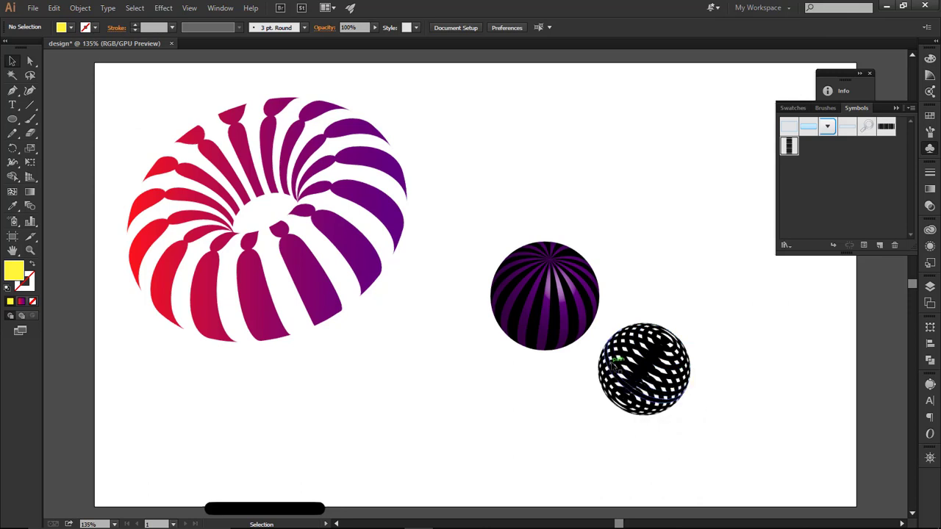
pyautogui.moveTo(652, 366); pyautogui.dragTo(765, 369)
pyautogui.click(698, 456)
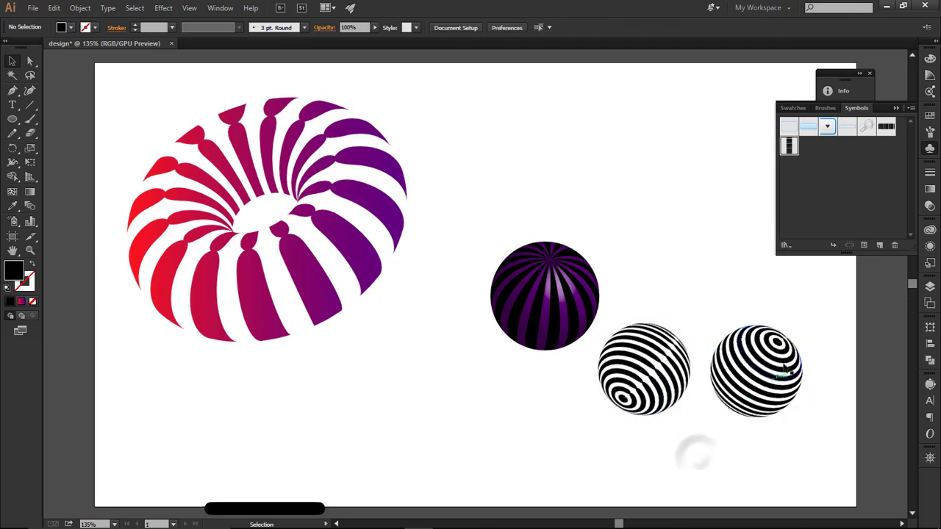
pyautogui.click(645, 397)
pyautogui.click(724, 270)
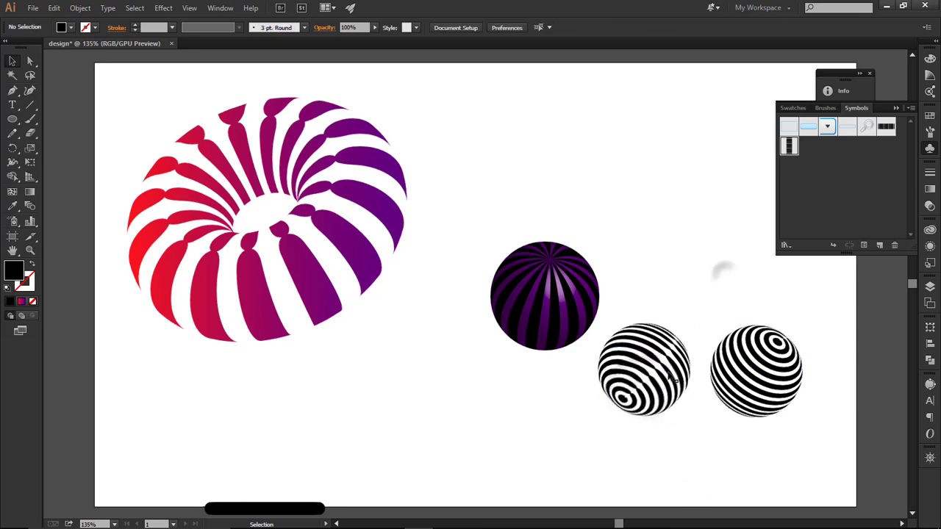
# Step: Move both black-and-white striped shells up, one directly above the purple sphere and the other to its upper right
pyautogui.moveTo(765, 382); pyautogui.dragTo(691, 179)
pyautogui.moveTo(645, 367); pyautogui.dragTo(542, 160)
pyautogui.click(652, 252)
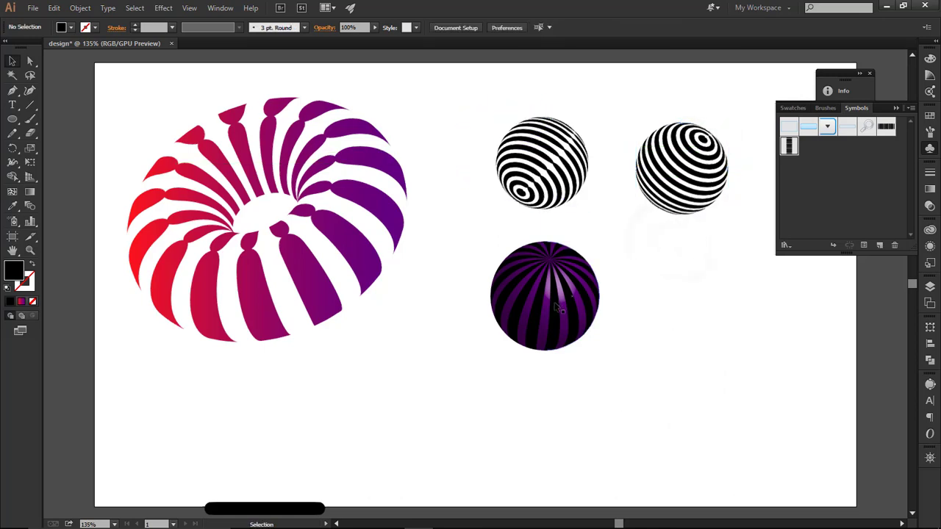
# Step: Try expanding the appearance of the purple striped sphere, then undo the expansion and keep the sphere selected
pyautogui.click(560, 309)
pyautogui.click(81, 8)
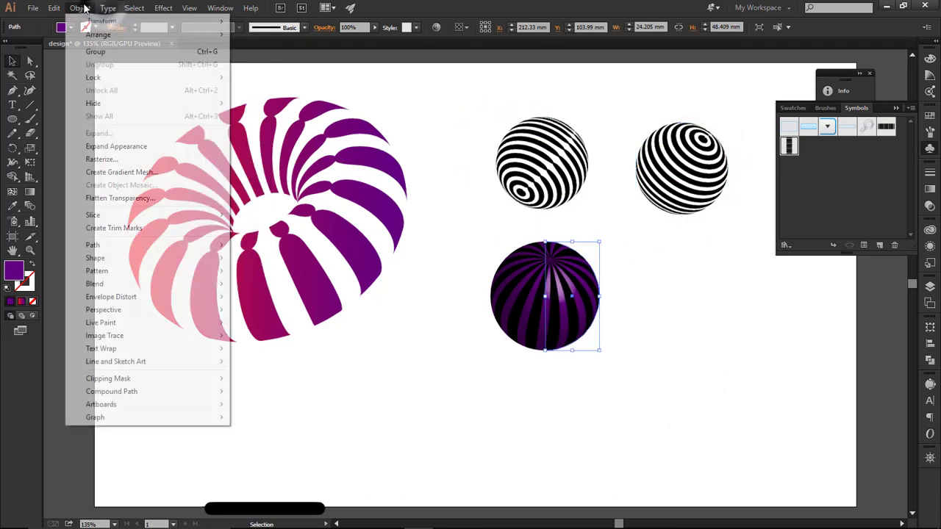
pyautogui.click(114, 145)
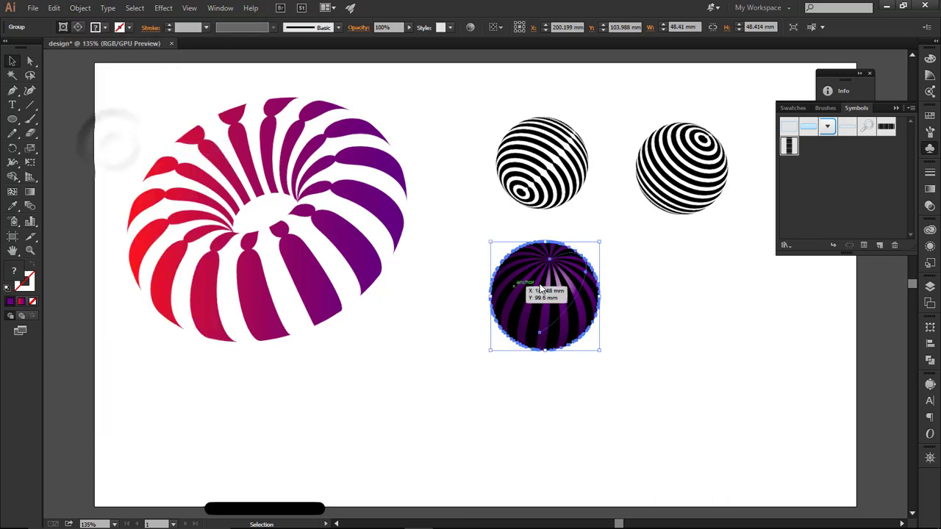
pyautogui.hotkey('ctrl', 'z')
pyautogui.rightClick(549, 313)
pyautogui.rightClick(520, 307)
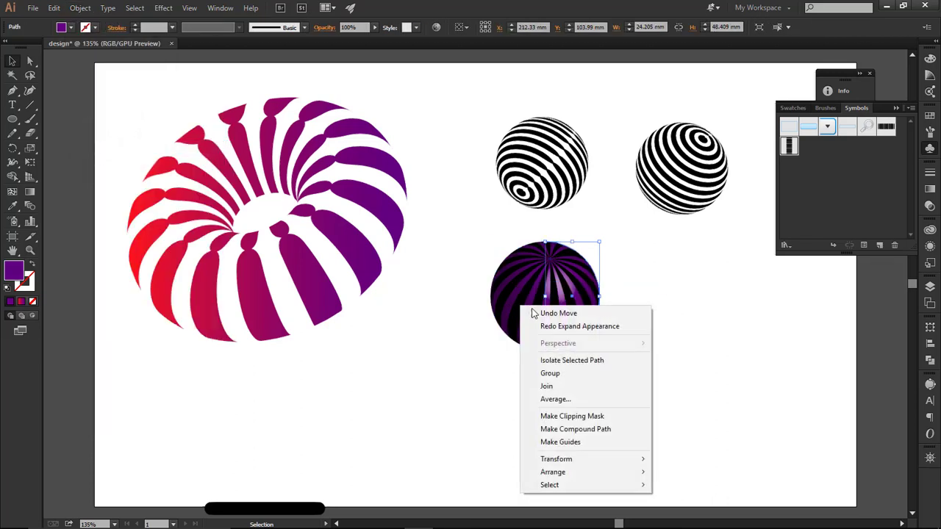
pyautogui.click(445, 313)
pyautogui.click(543, 303)
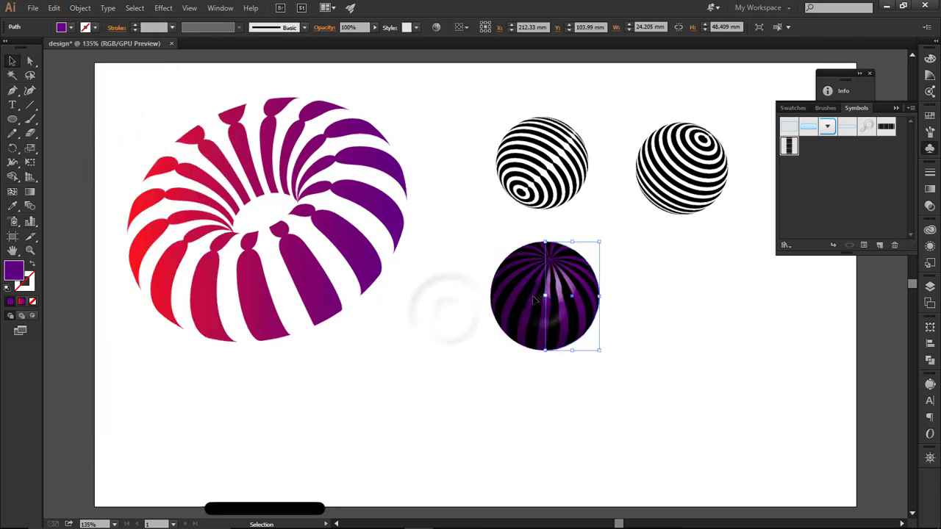
pyautogui.rightClick(536, 298)
pyautogui.click(691, 282)
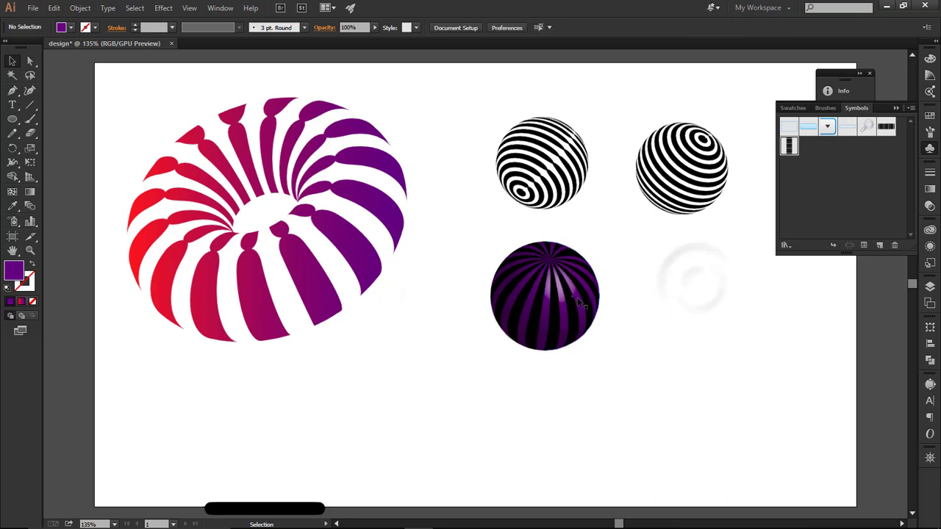
pyautogui.click(573, 291)
pyautogui.press('Delete')
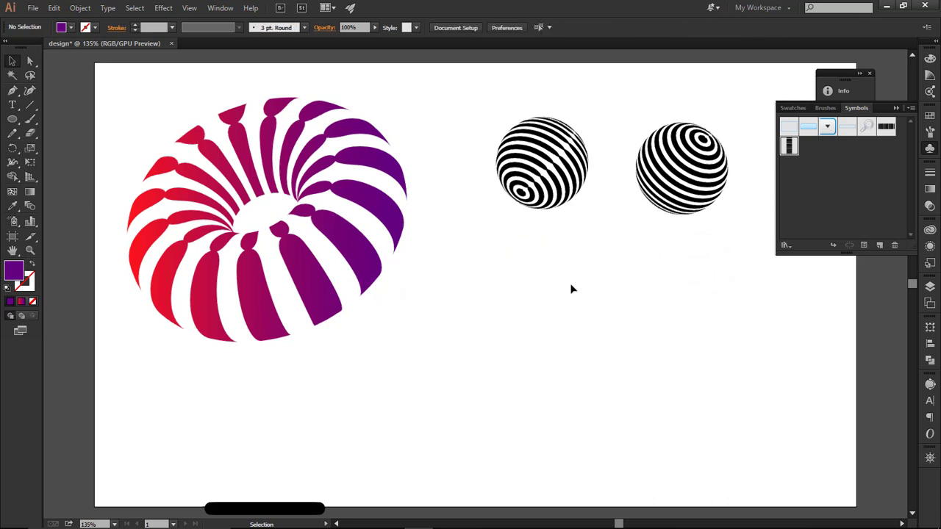
pyautogui.hotkey('ctrl', 'z')
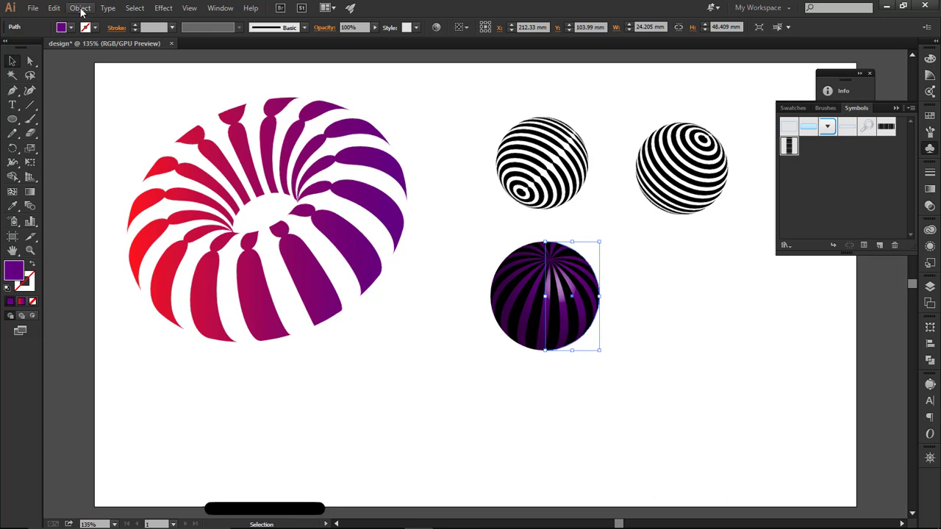
# Step: Expand the appearance of the purple striped sphere, ungroup it and release its clipping mask
pyautogui.click(81, 8)
pyautogui.click(103, 143)
pyautogui.rightClick(588, 303)
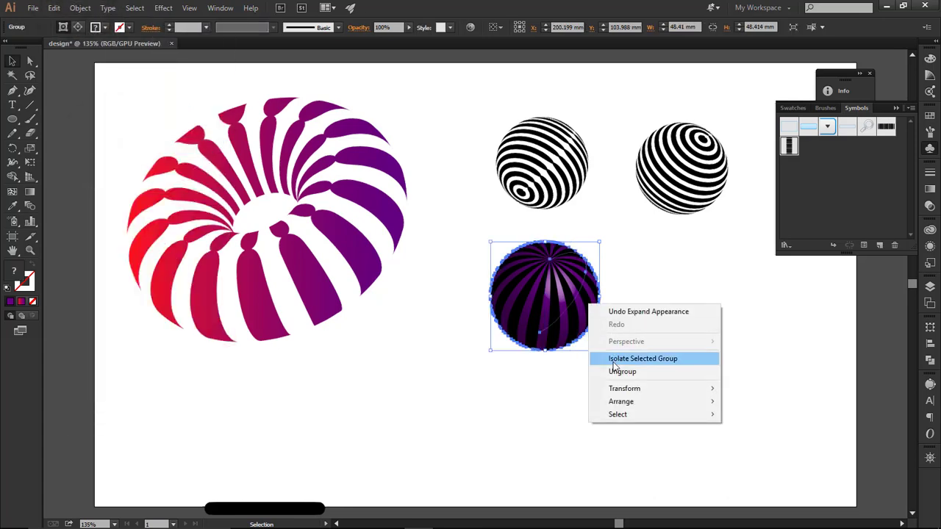
pyautogui.click(614, 370)
pyautogui.rightClick(555, 313)
pyautogui.press('Escape')
pyautogui.rightClick(557, 314)
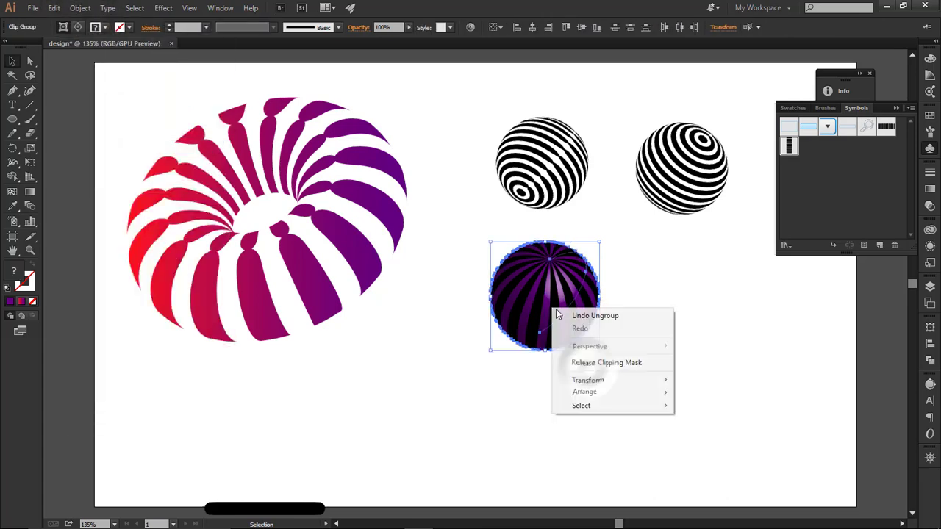
pyautogui.click(580, 363)
pyautogui.click(666, 307)
# Step: Separate the sphere's stacked layers, moving one striped shell to the right, the purple shell to the lower left and the other striped shell down
pyautogui.click(574, 312)
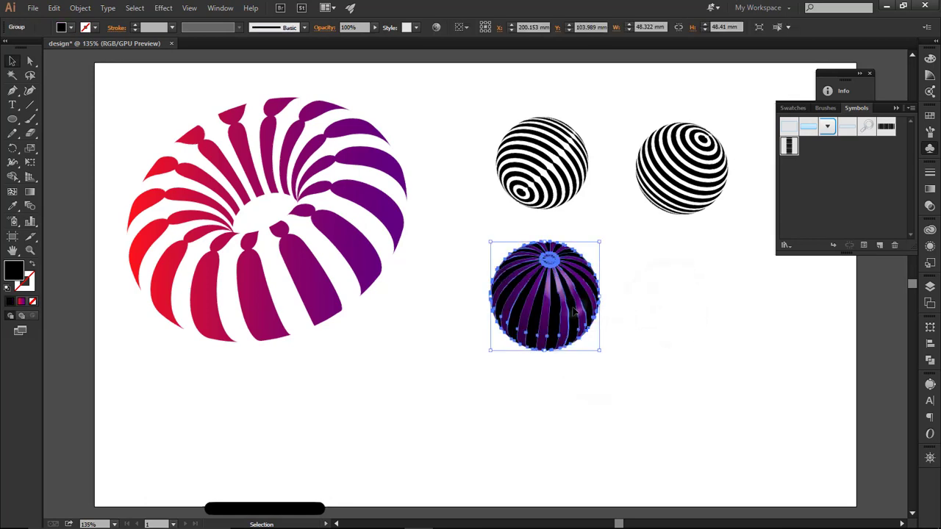
pyautogui.moveTo(575, 311); pyautogui.dragTo(717, 344)
pyautogui.click(551, 301)
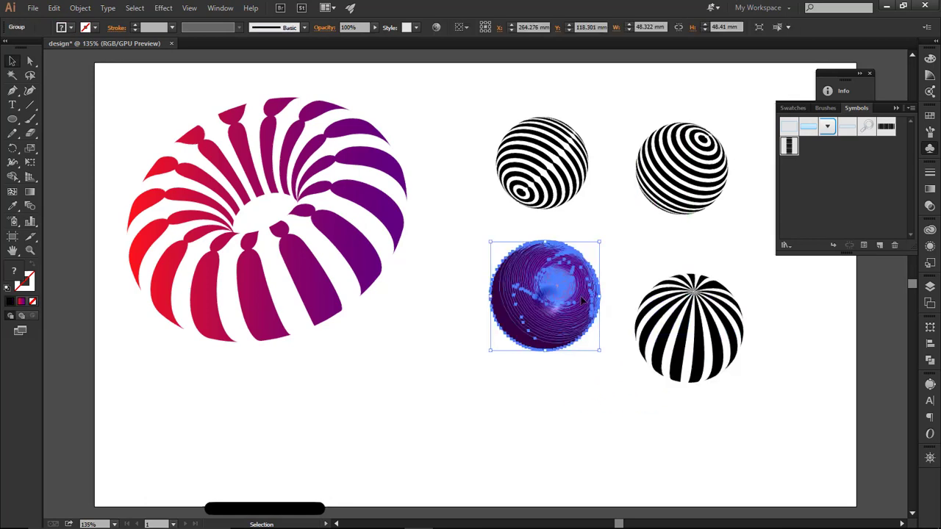
pyautogui.click(489, 363)
pyautogui.moveTo(539, 301); pyautogui.dragTo(349, 414)
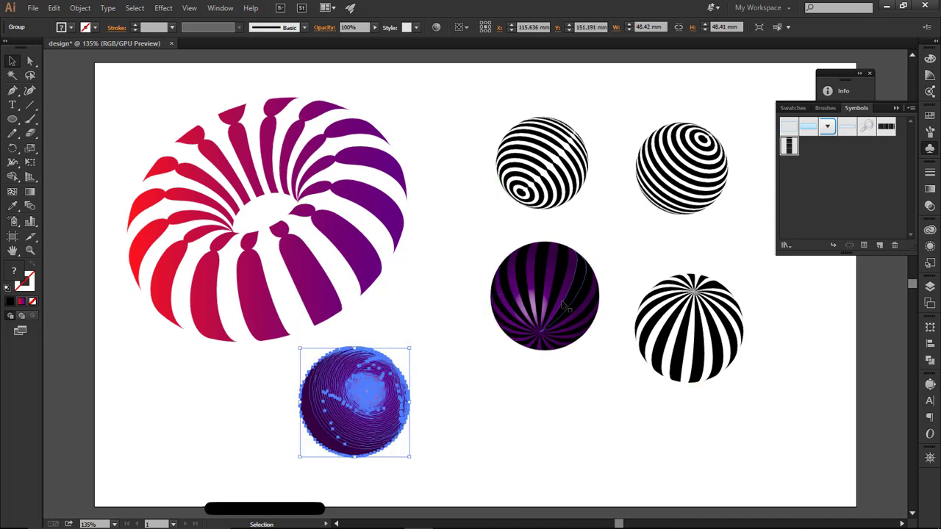
pyautogui.click(579, 305)
pyautogui.moveTo(578, 303); pyautogui.dragTo(555, 439)
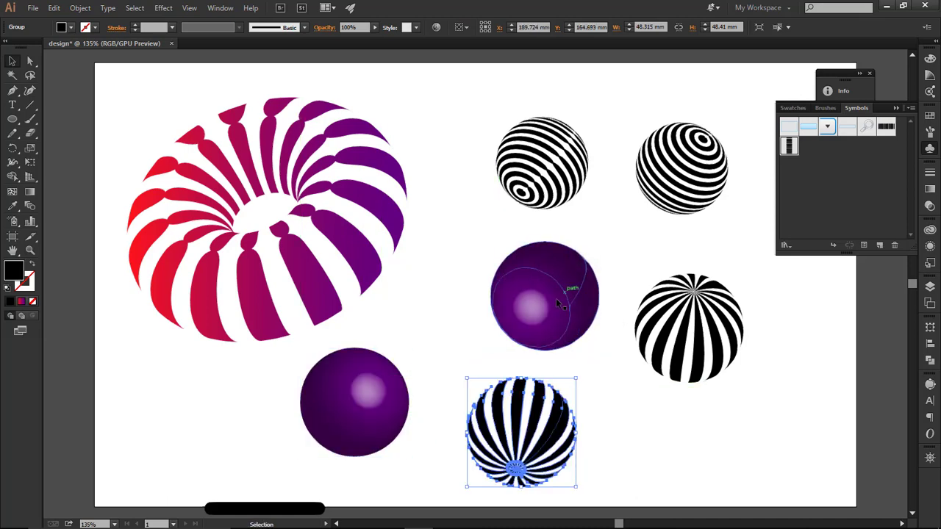
# Step: Move the remaining purple shell slightly left, then delete both shaded purple shells
pyautogui.click(556, 298)
pyautogui.moveTo(556, 298); pyautogui.dragTo(503, 310)
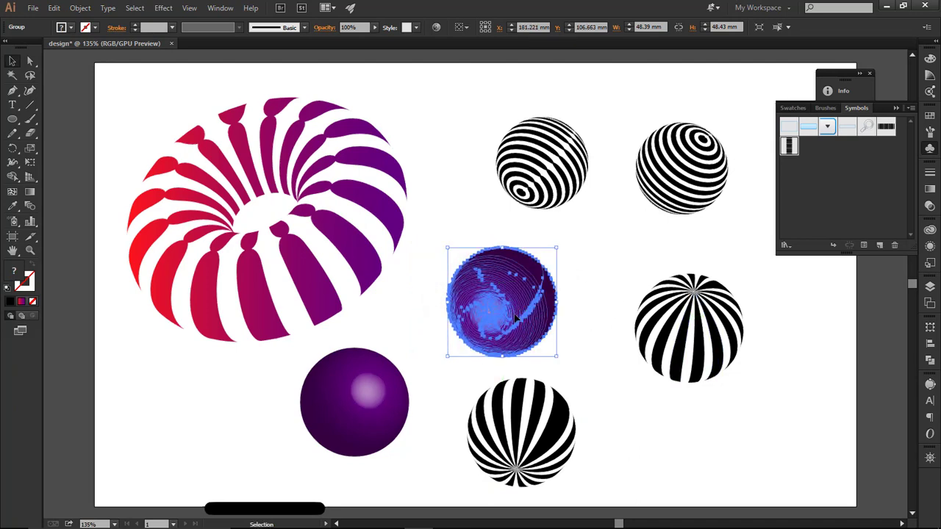
pyautogui.press('Delete')
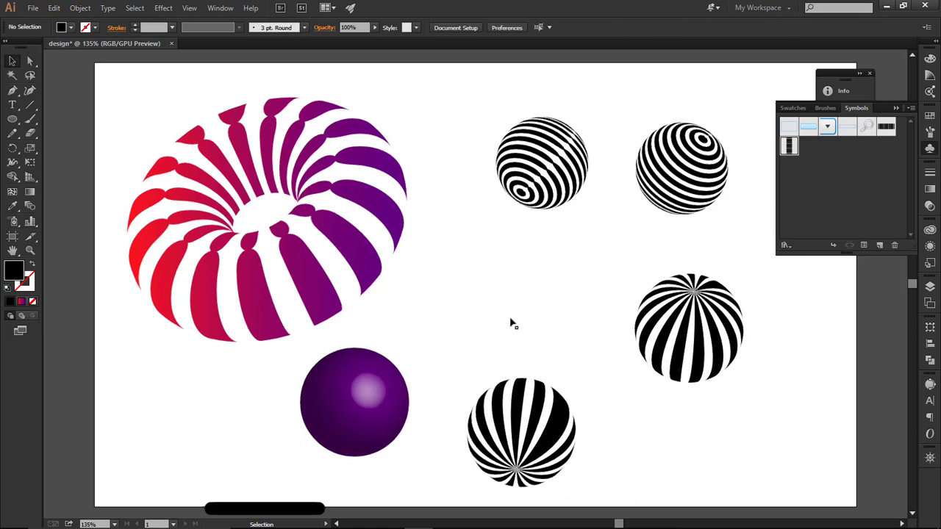
pyautogui.click(343, 442)
pyautogui.press('Delete')
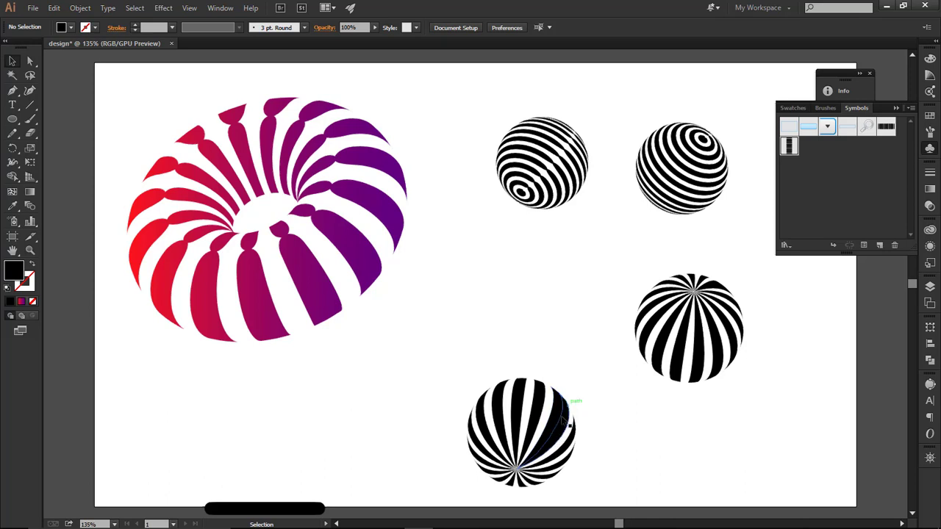
pyautogui.click(564, 415)
pyautogui.click(604, 406)
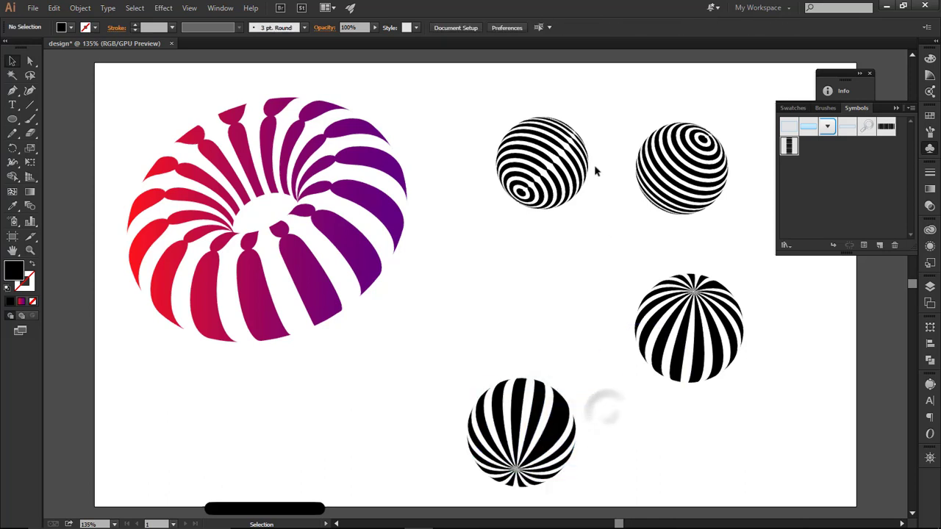
pyautogui.click(576, 165)
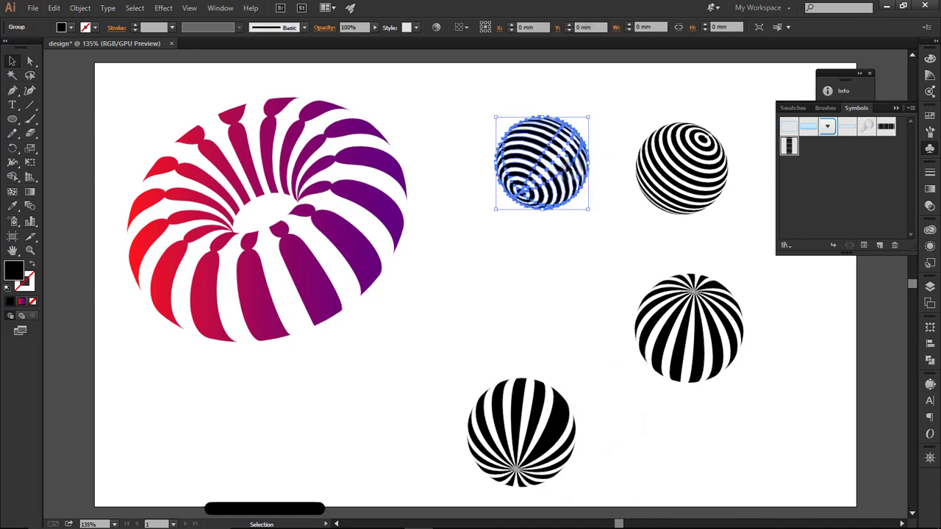
pyautogui.click(606, 141)
# Step: Move the upper-right ring-striped shell to the lower left of the other ring-striped shell
pyautogui.moveTo(701, 163); pyautogui.dragTo(509, 276)
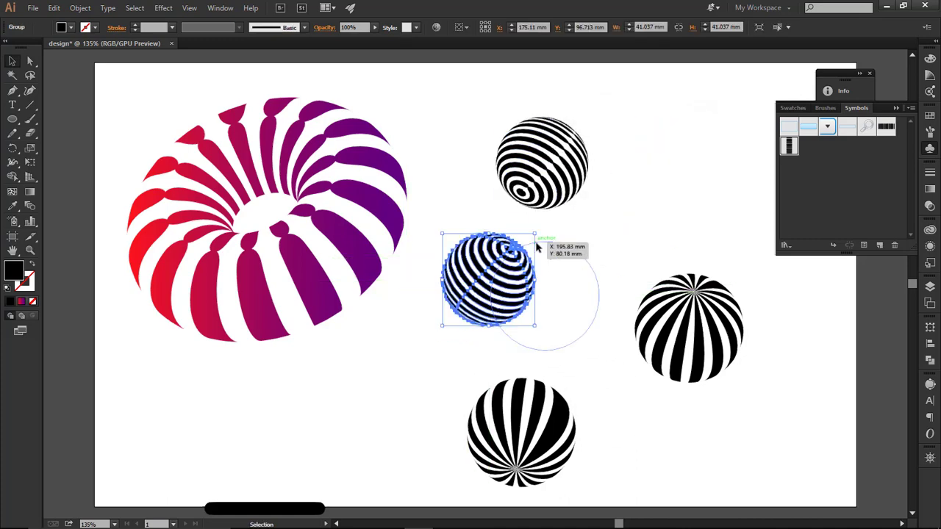
pyautogui.click(589, 268)
pyautogui.click(555, 308)
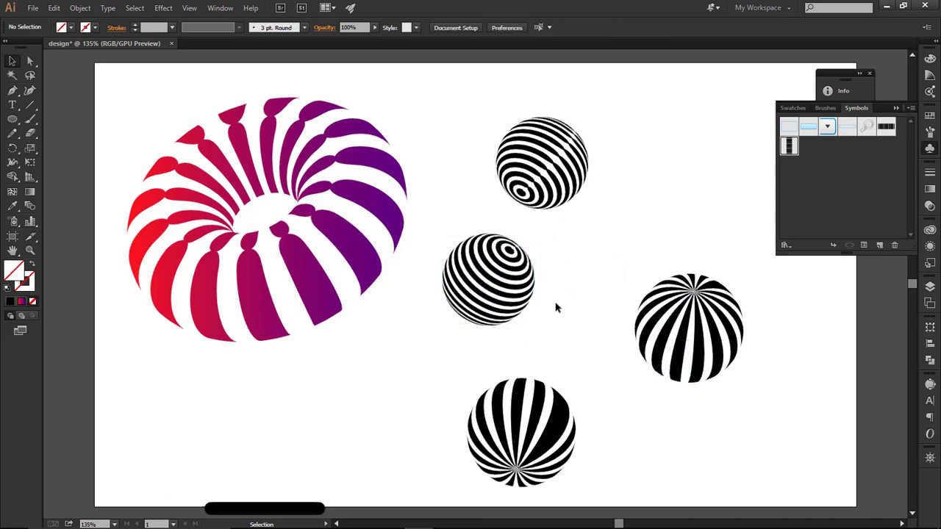
# Step: Ungroup the moved ring-striped sphere and select several of its stripes individually to check that they are separate
pyautogui.click(506, 264)
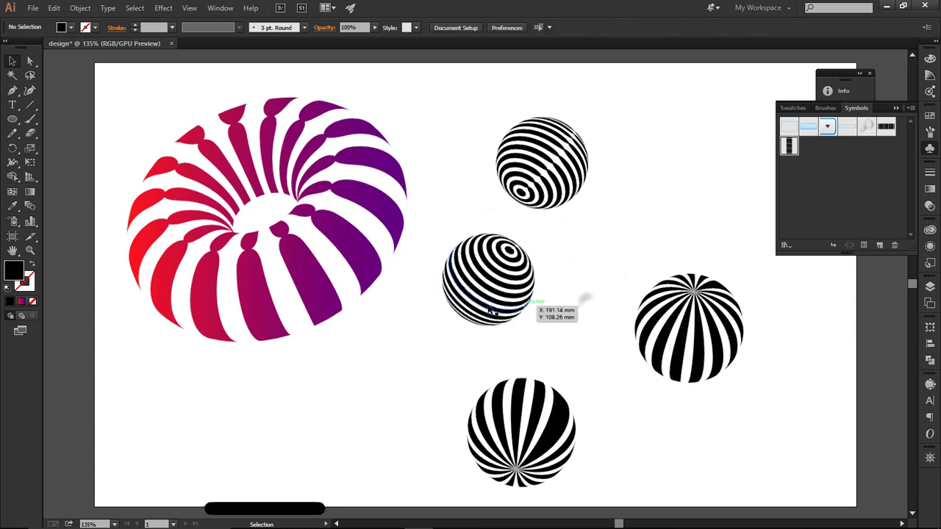
pyautogui.rightClick(487, 290)
pyautogui.click(518, 355)
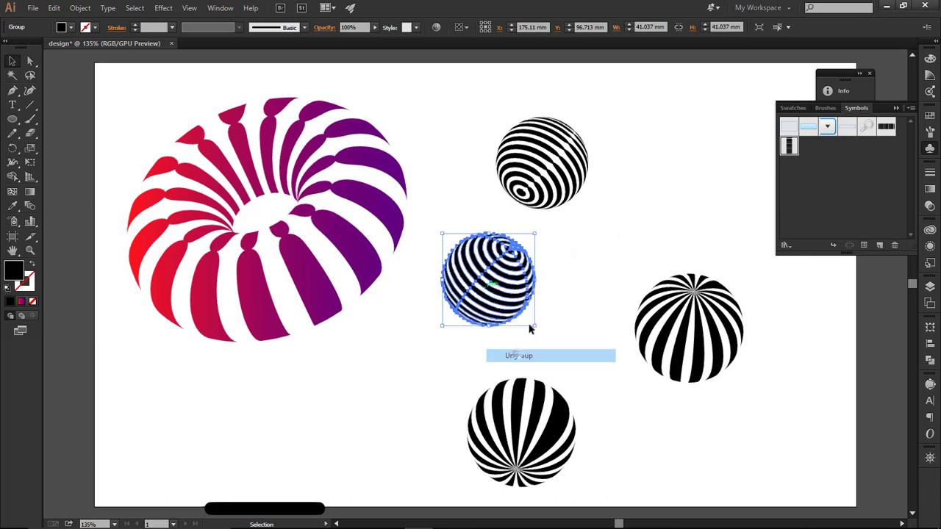
pyautogui.click(526, 333)
pyautogui.click(515, 268)
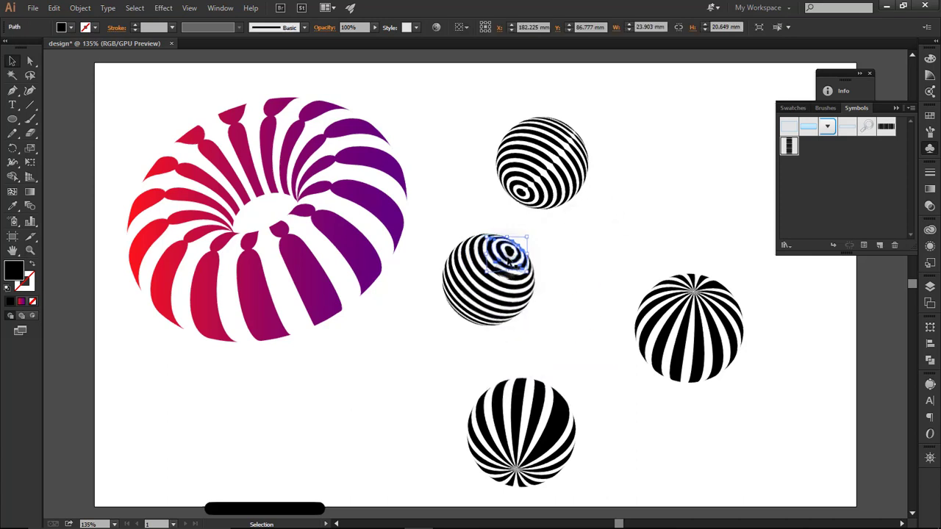
pyautogui.click(510, 252)
pyautogui.click(488, 310)
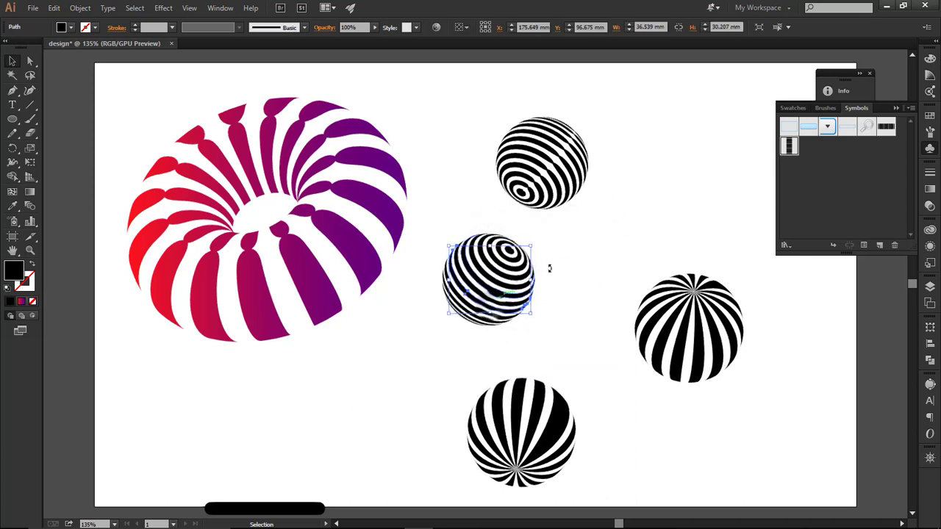
pyautogui.click(550, 267)
# Step: Find and delete the leftover unfilled circular path beside the ungrouped striped sphere
pyautogui.moveTo(522, 240); pyautogui.dragTo(463, 321)
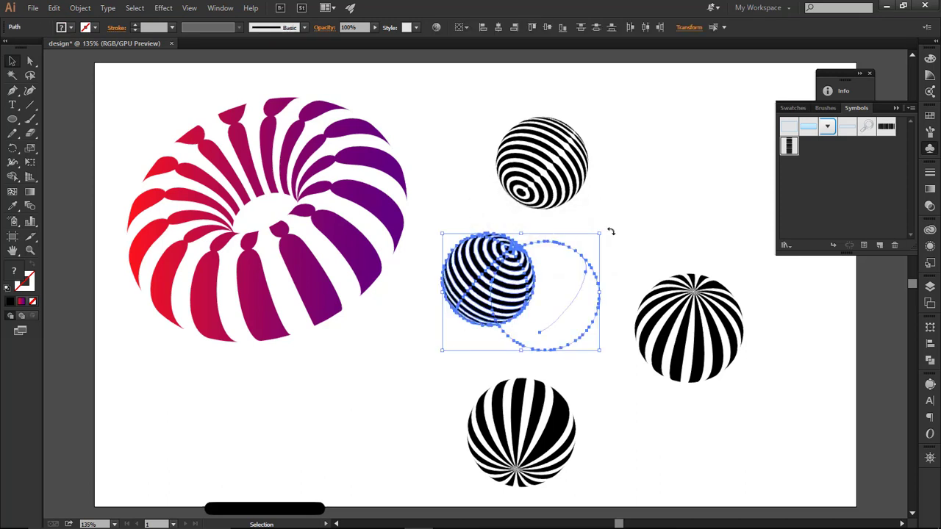
pyautogui.click(609, 232)
pyautogui.click(571, 326)
pyautogui.press('Delete')
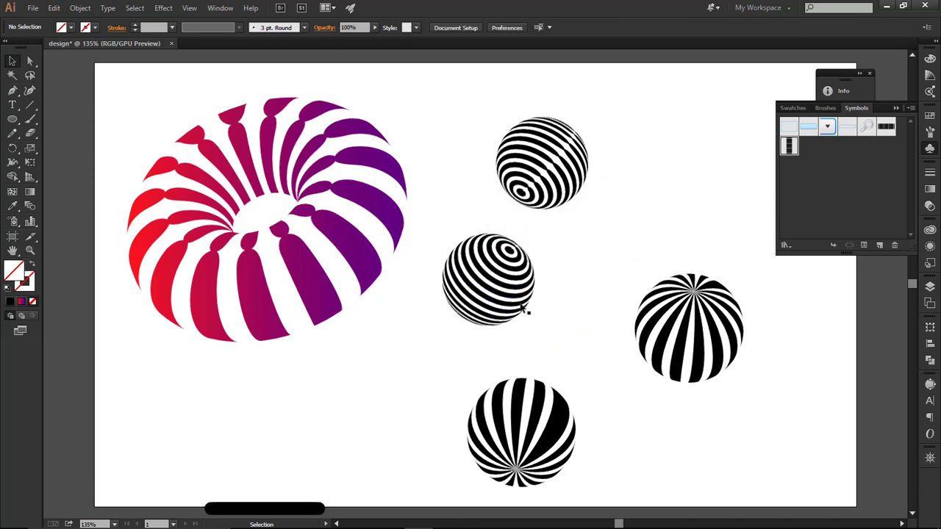
# Step: Select all stripes of the ungrouped sphere and fill them with the red-to-purple linear gradient
pyautogui.moveTo(450, 223); pyautogui.dragTo(447, 321)
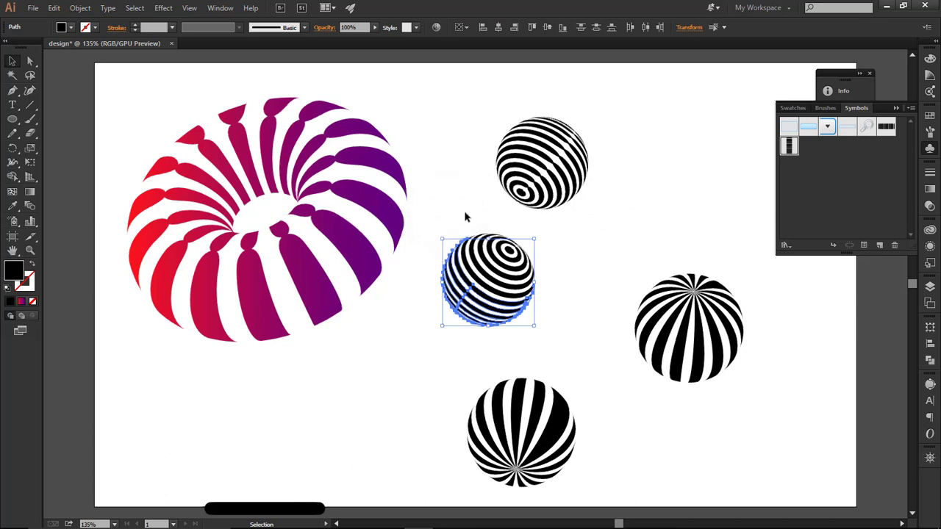
pyautogui.moveTo(515, 308); pyautogui.dragTo(517, 322)
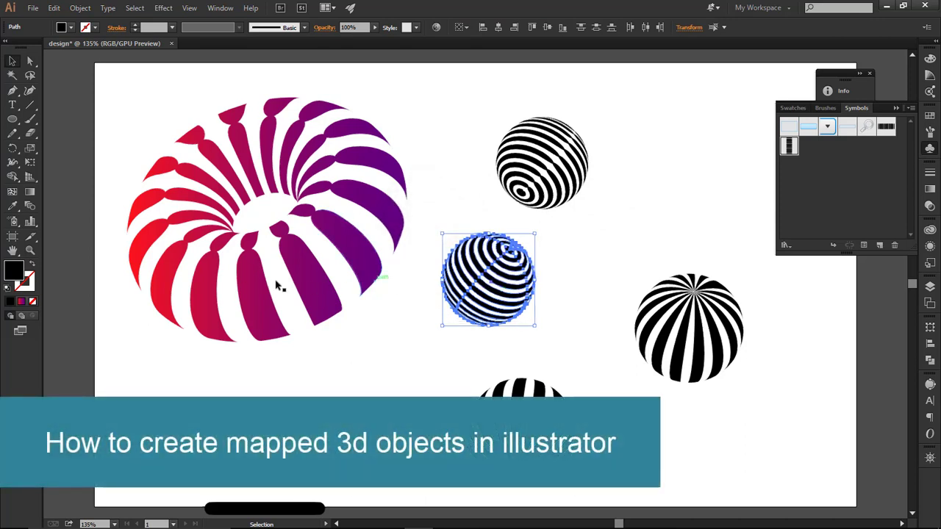
pyautogui.click(21, 302)
pyautogui.click(124, 366)
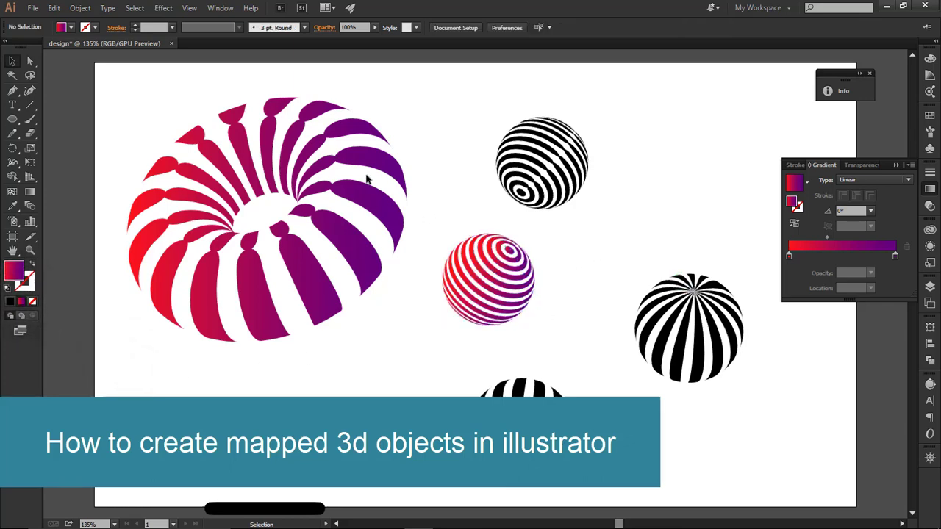
# Step: Fill the uppermost striped sphere with the linear gradient and change its red starting stop to yellow
pyautogui.click(575, 174)
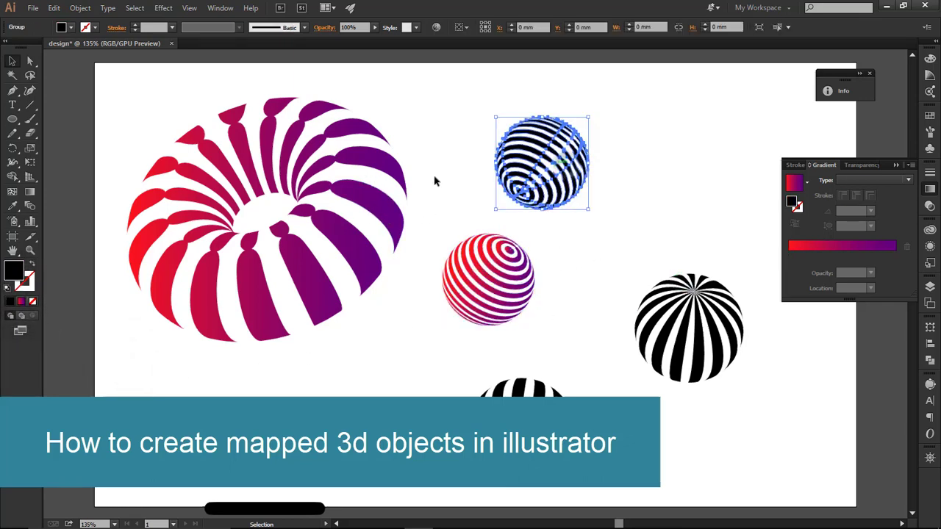
pyautogui.click(814, 247)
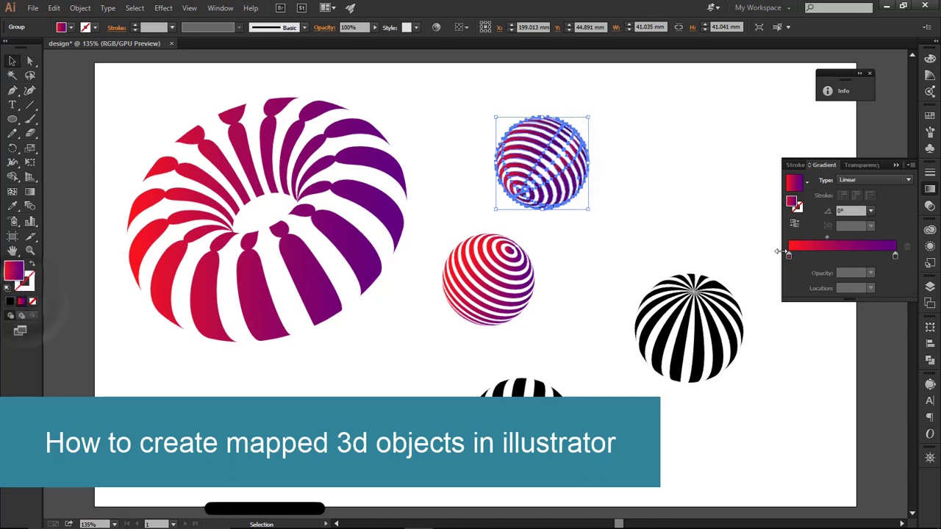
pyautogui.doubleClick(789, 256)
pyautogui.moveTo(802, 318); pyautogui.dragTo(855, 318)
# Step: Change the end stop of the uppermost sphere's gradient to green (29aa00) and deselect the sphere
pyautogui.click(895, 256)
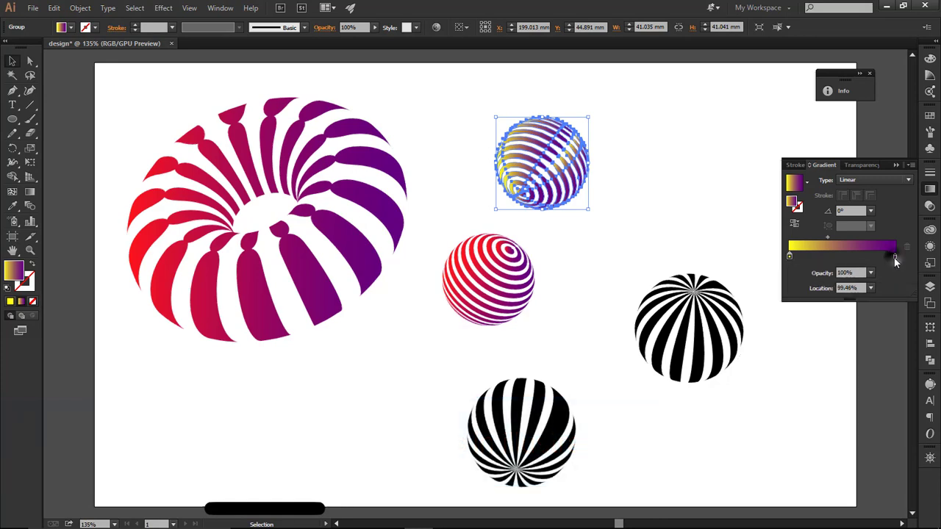
pyautogui.doubleClick(895, 257)
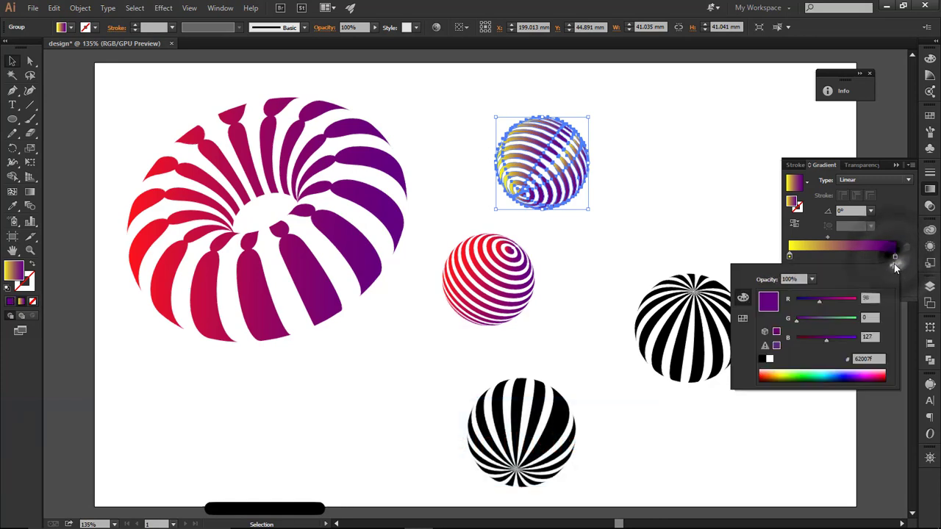
pyautogui.click(825, 372)
pyautogui.click(793, 375)
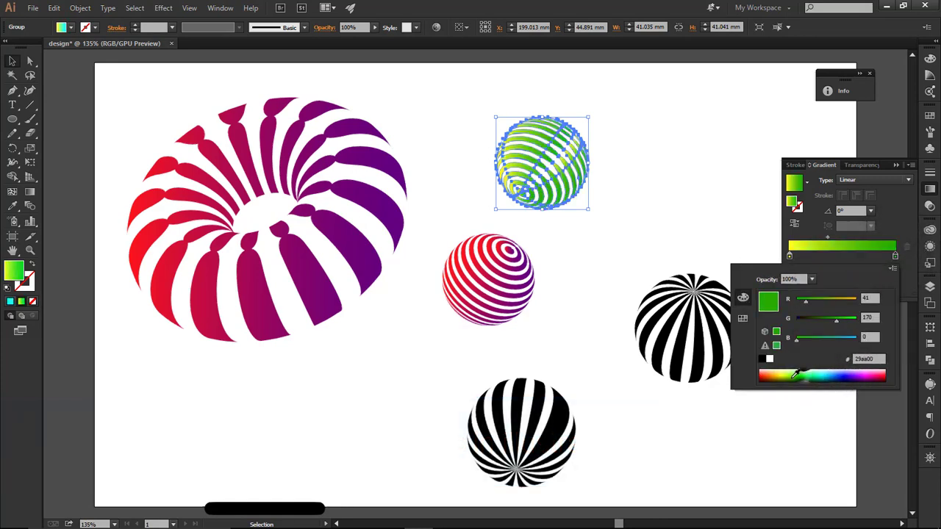
pyautogui.click(691, 222)
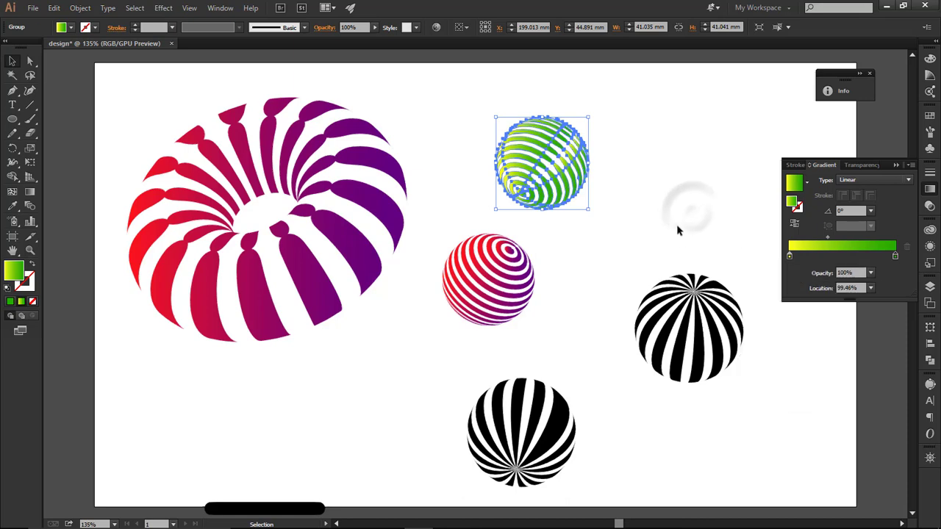
pyautogui.click(678, 230)
# Step: Fill the rightmost striped sphere with the linear gradient and set its end stop to blue (R 0, G 24, B 255)
pyautogui.click(722, 333)
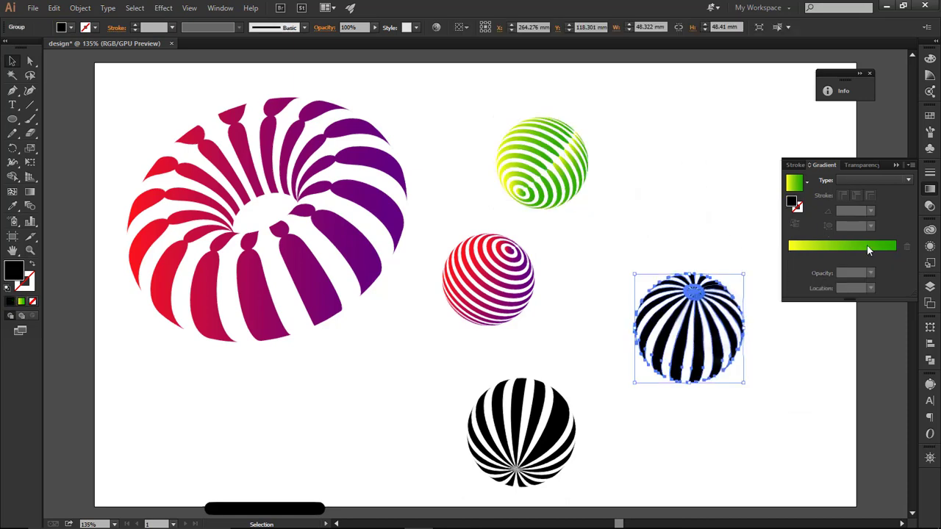
pyautogui.click(21, 302)
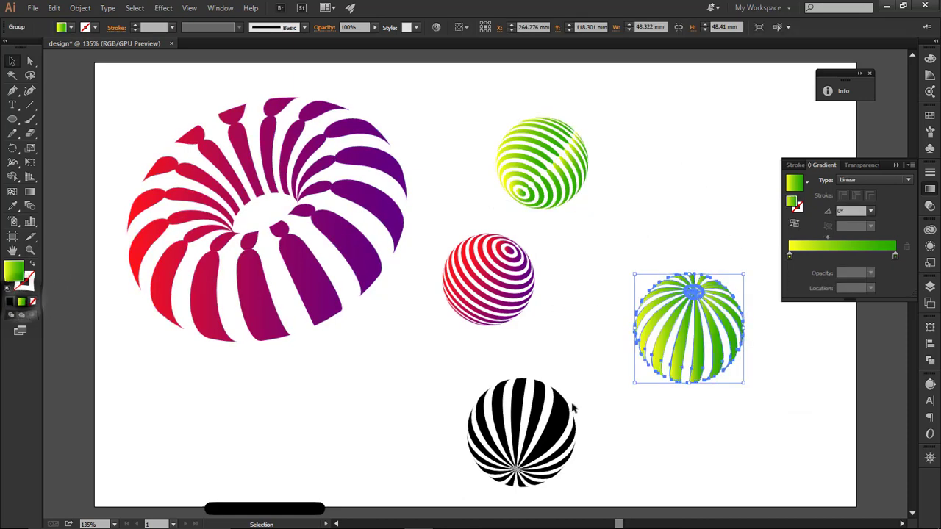
pyautogui.doubleClick(895, 256)
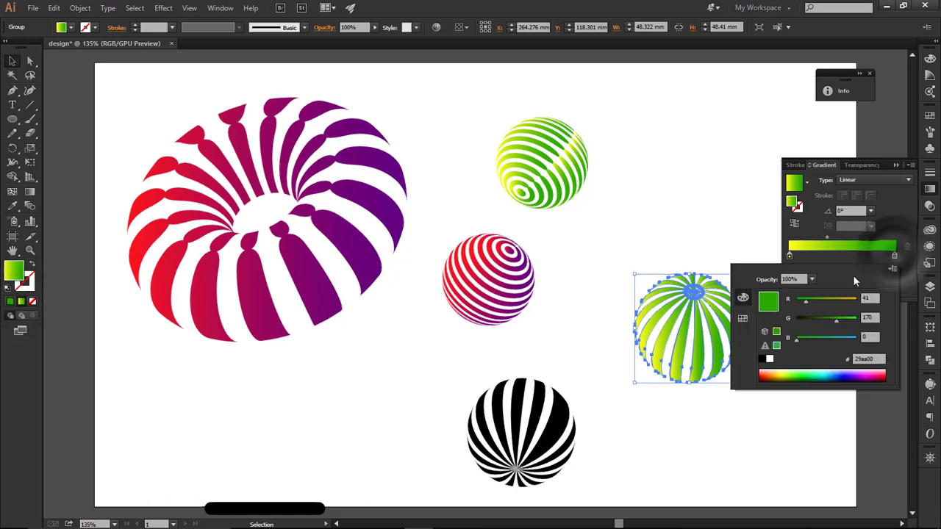
pyautogui.moveTo(833, 339); pyautogui.dragTo(857, 338)
pyautogui.moveTo(824, 303); pyautogui.dragTo(796, 305)
pyautogui.click(802, 318)
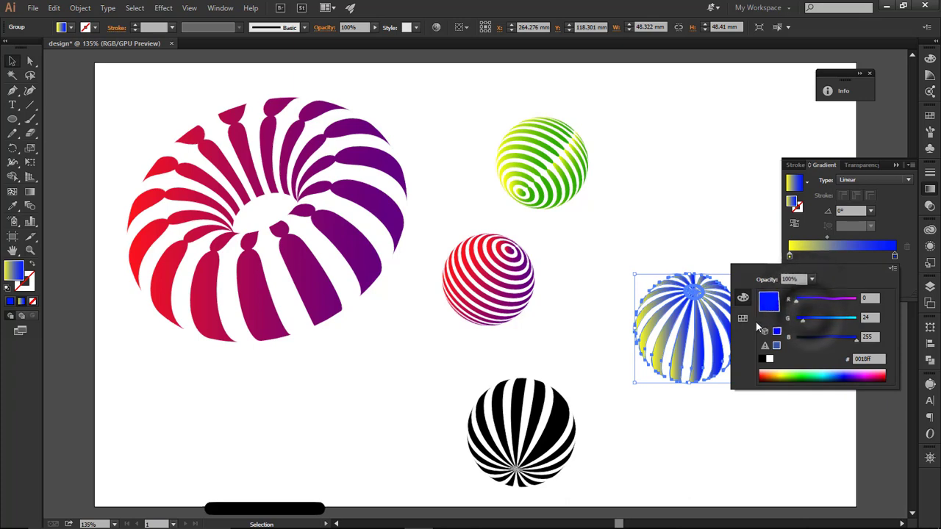
# Step: Finish the rightmost sphere's gradient with a lighter blue end, deselect the sphere and delete anything stray below it
pyautogui.click(826, 234)
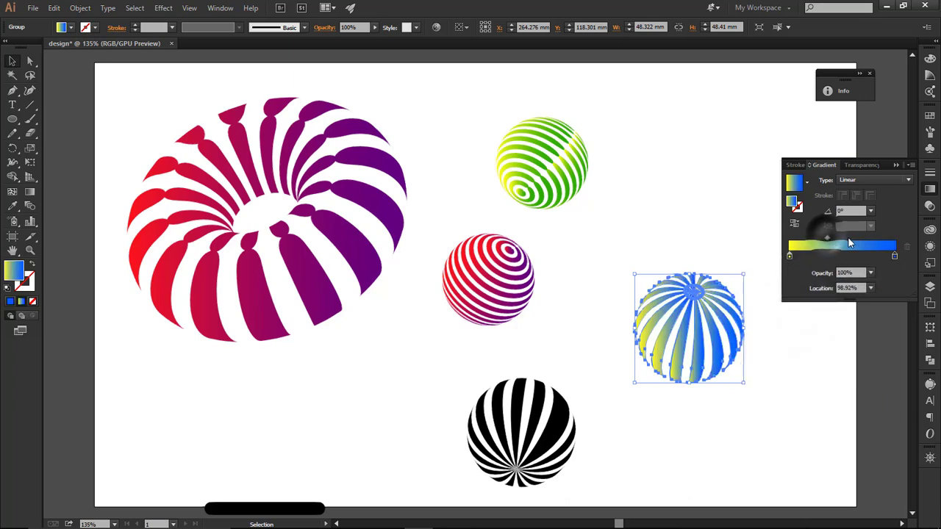
pyautogui.click(783, 349)
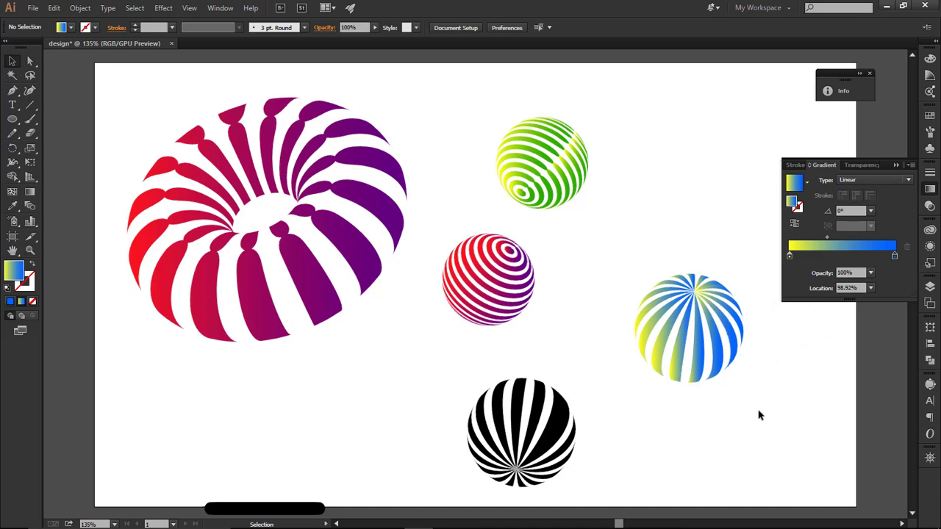
pyautogui.moveTo(760, 416); pyautogui.dragTo(647, 261)
pyautogui.click(732, 433)
pyautogui.moveTo(672, 459); pyautogui.dragTo(629, 383)
pyautogui.press('Delete')
# Step: Ungroup the rightmost yellow-to-blue striped sphere and deselect its pieces
pyautogui.click(694, 298)
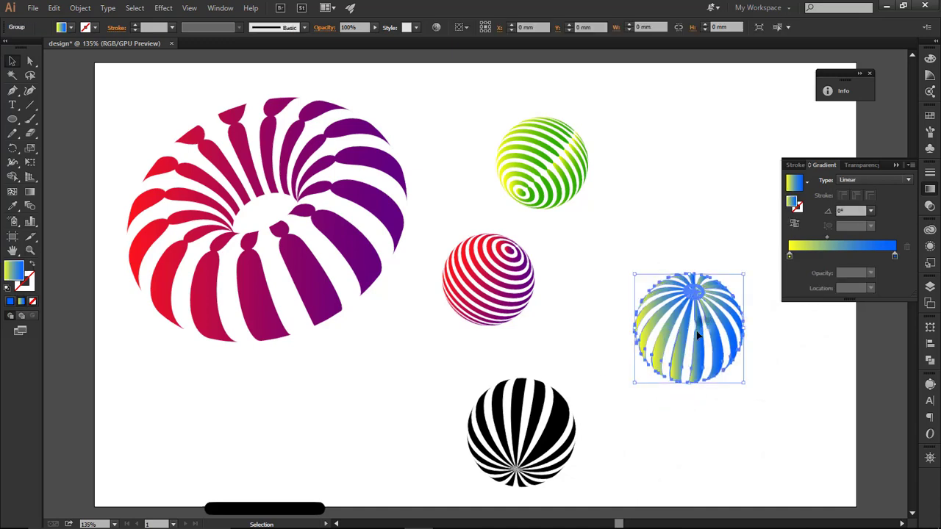
pyautogui.rightClick(696, 336)
pyautogui.click(732, 402)
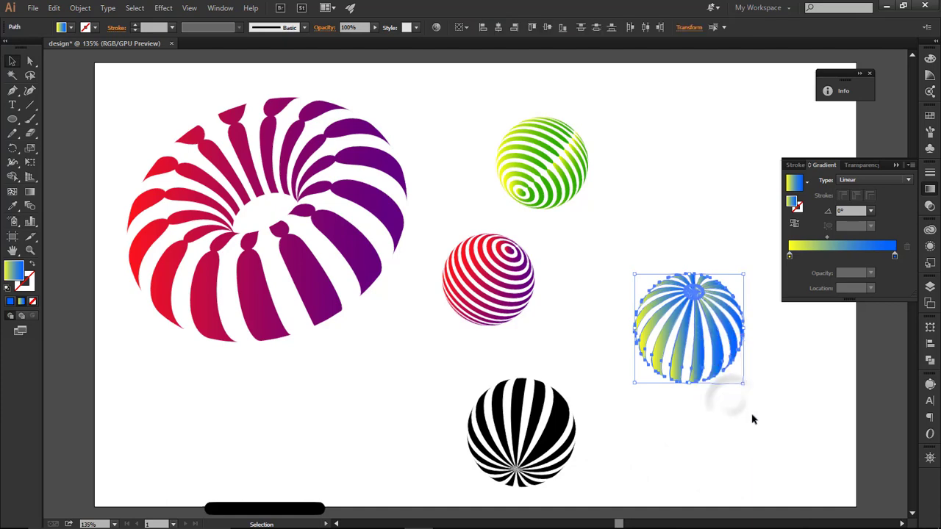
pyautogui.click(751, 417)
pyautogui.rightClick(709, 347)
pyautogui.click(754, 417)
# Step: Combine all stripes of the yellow-to-blue sphere into one compound path and deselect it
pyautogui.moveTo(767, 429); pyautogui.dragTo(653, 267)
pyautogui.rightClick(690, 326)
pyautogui.click(748, 433)
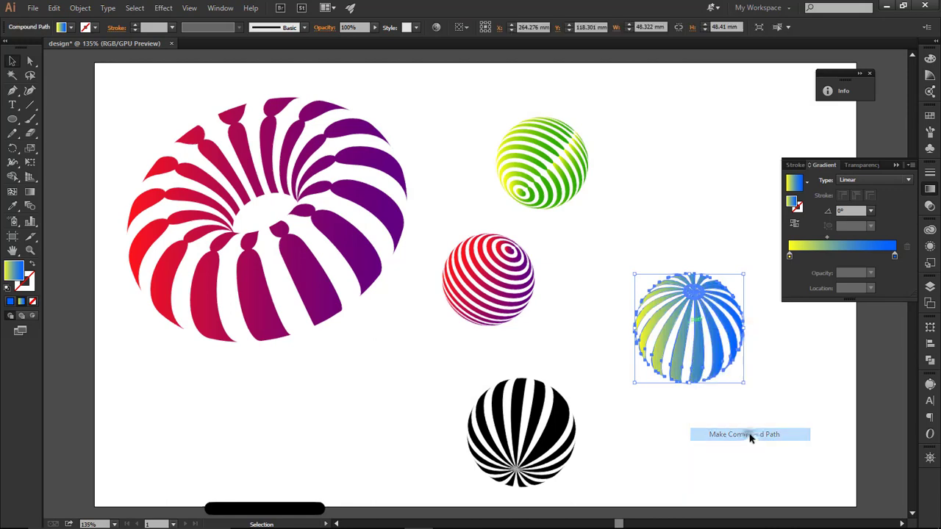
pyautogui.click(771, 394)
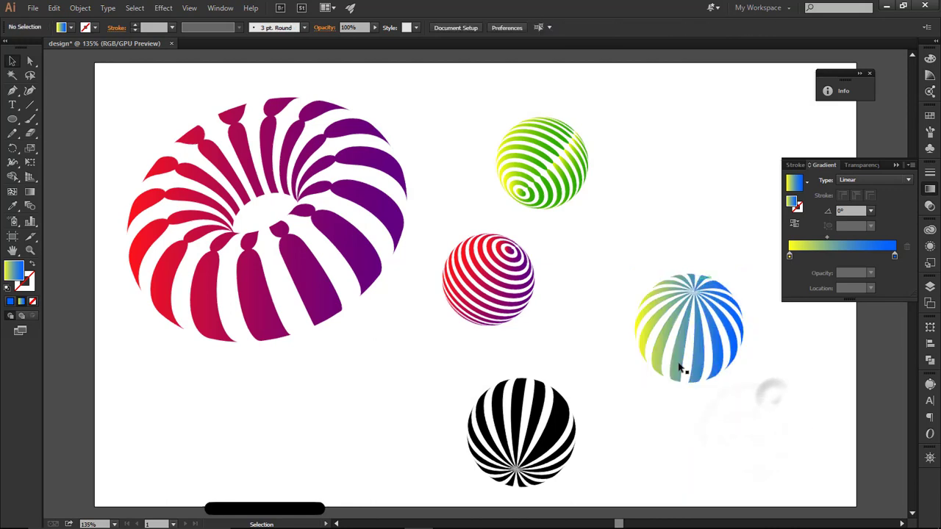
# Step: Ungroup the uppermost yellow-to-green striped sphere and deselect its pieces
pyautogui.click(560, 188)
pyautogui.rightClick(572, 167)
pyautogui.click(618, 236)
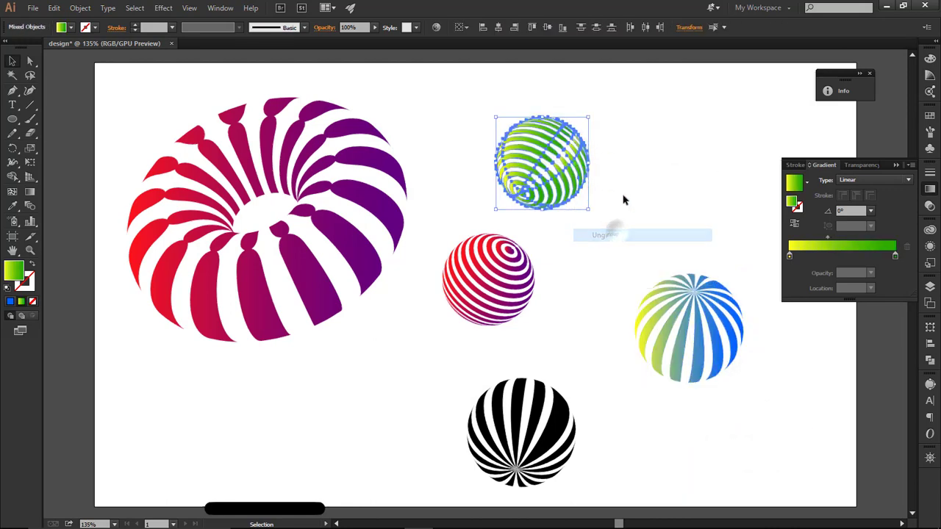
pyautogui.click(638, 156)
# Step: Try to combine all stripes of the uppermost green sphere into one compound path
pyautogui.moveTo(624, 129); pyautogui.dragTo(530, 181)
pyautogui.rightClick(546, 180)
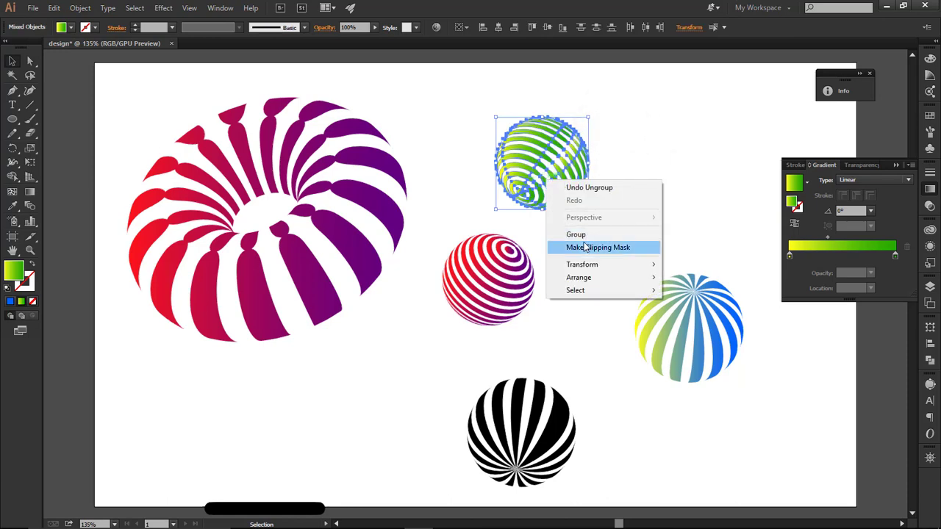
pyautogui.click(607, 247)
pyautogui.click(595, 181)
pyautogui.click(564, 174)
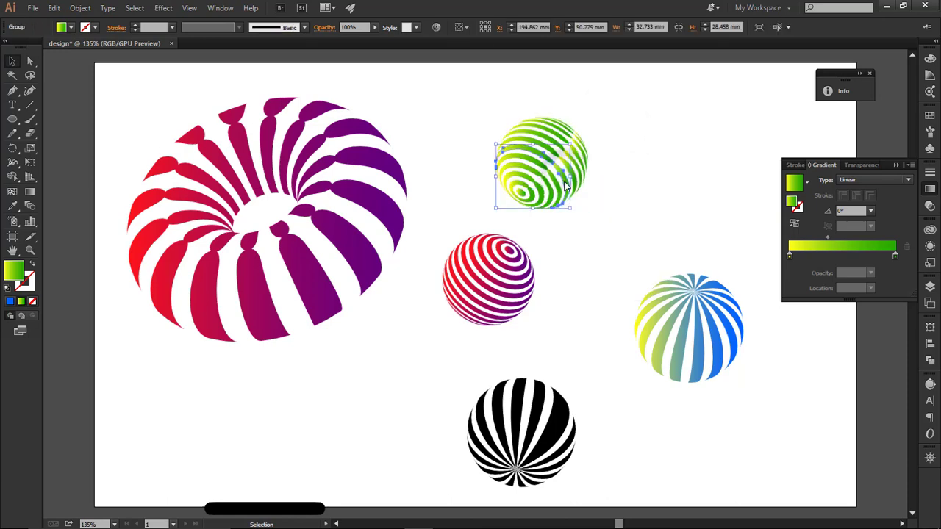
pyautogui.rightClick(566, 180)
pyautogui.click(632, 129)
pyautogui.moveTo(499, 214); pyautogui.dragTo(501, 214)
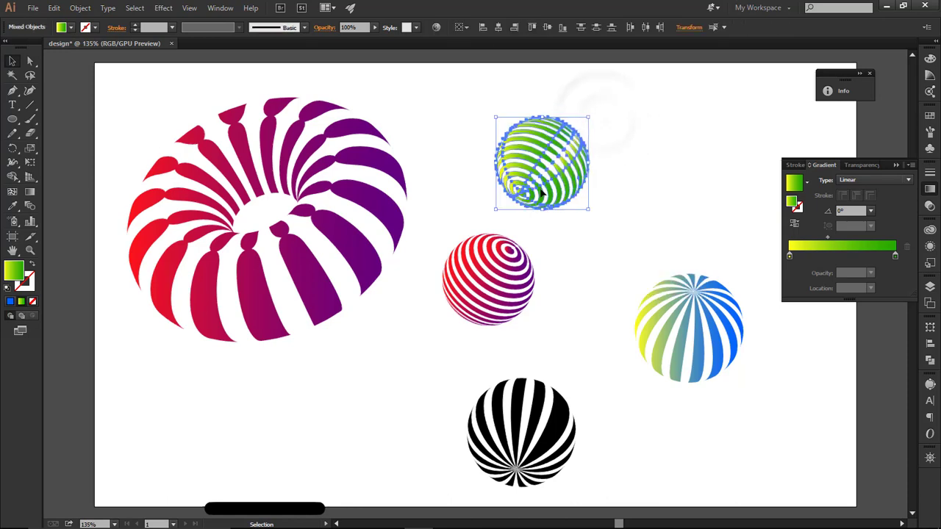
pyautogui.rightClick(552, 185)
pyautogui.click(669, 177)
# Step: Ungroup the nested stripe groups that remain inside the uppermost green sphere
pyautogui.click(564, 185)
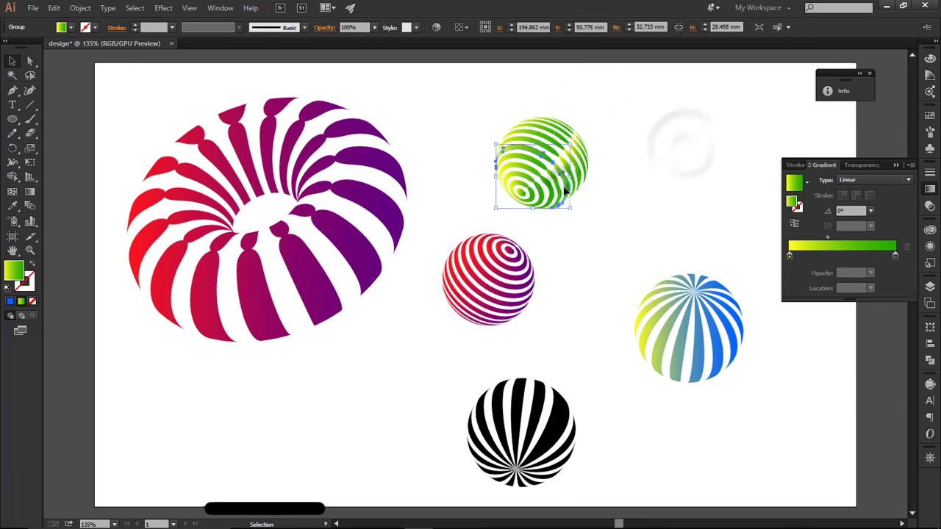
pyautogui.rightClick(564, 187)
pyautogui.click(595, 252)
pyautogui.click(607, 158)
pyautogui.click(578, 166)
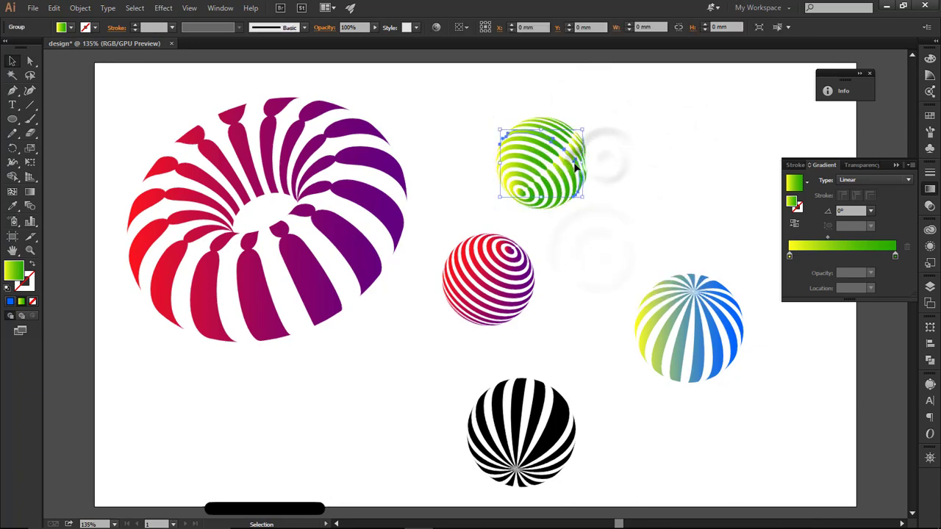
pyautogui.rightClick(578, 163)
pyautogui.click(607, 232)
# Step: Select the uppermost green sphere's stripes again, try to make them a compound path, and deselect them
pyautogui.moveTo(593, 136); pyautogui.dragTo(576, 147)
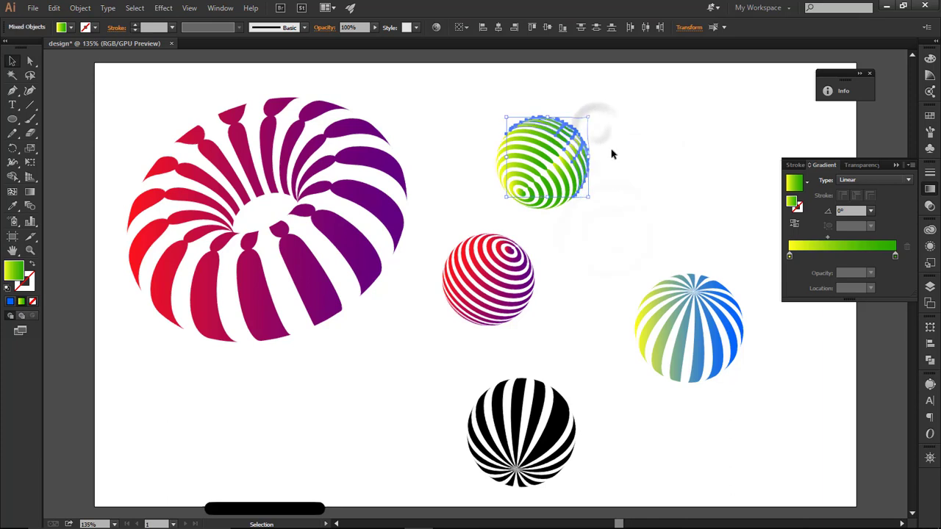
pyautogui.rightClick(569, 179)
pyautogui.click(661, 172)
pyautogui.moveTo(615, 94); pyautogui.dragTo(496, 214)
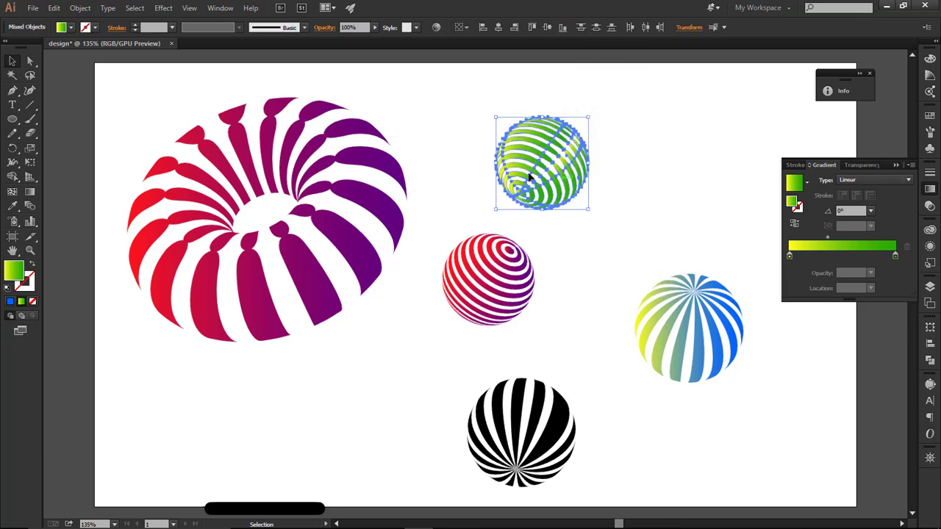
pyautogui.click(615, 200)
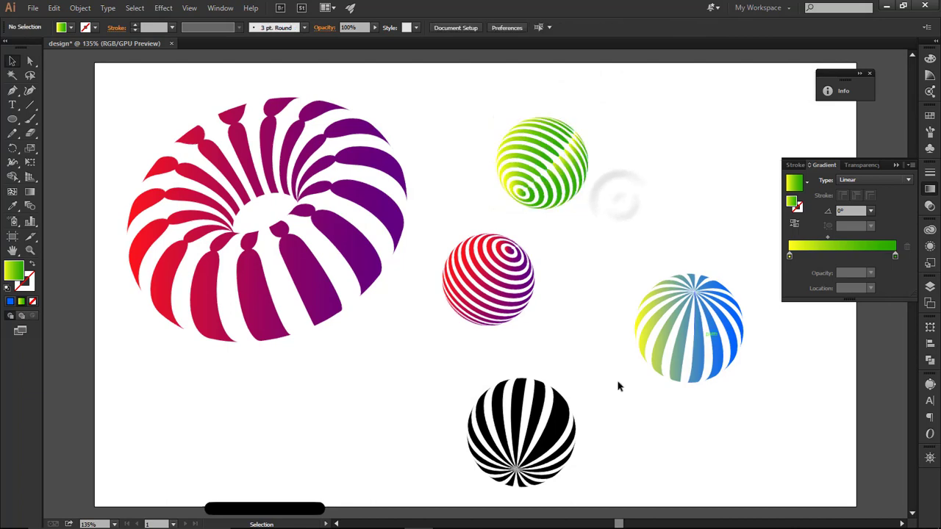
# Step: Ungroup the black striped sphere near the artboard's lower edge and deselect its pieces
pyautogui.click(544, 434)
pyautogui.rightClick(548, 435)
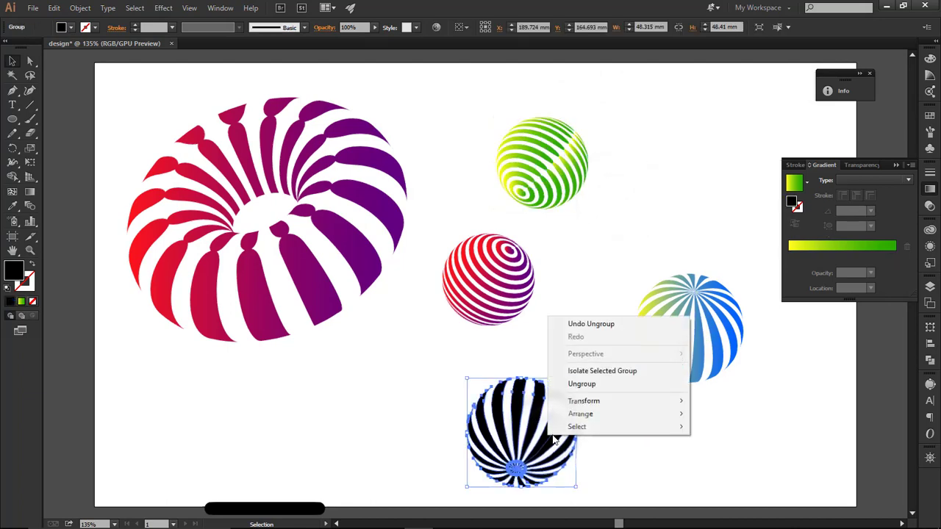
pyautogui.click(593, 384)
pyautogui.click(631, 441)
# Step: Fill all stripes of the black sphere with the yellow-to-green linear gradient and combine them into a compound path
pyautogui.moveTo(598, 375); pyautogui.dragTo(483, 487)
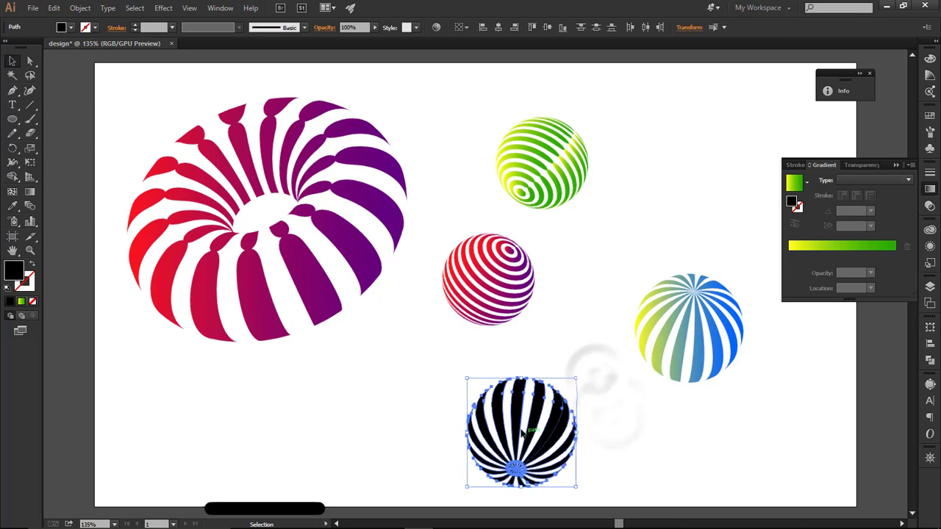
pyautogui.click(22, 302)
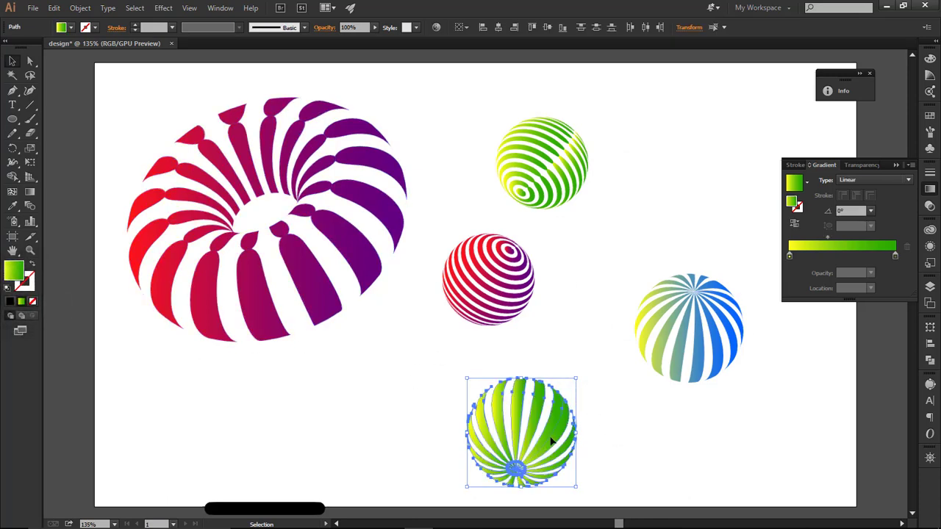
pyautogui.rightClick(551, 441)
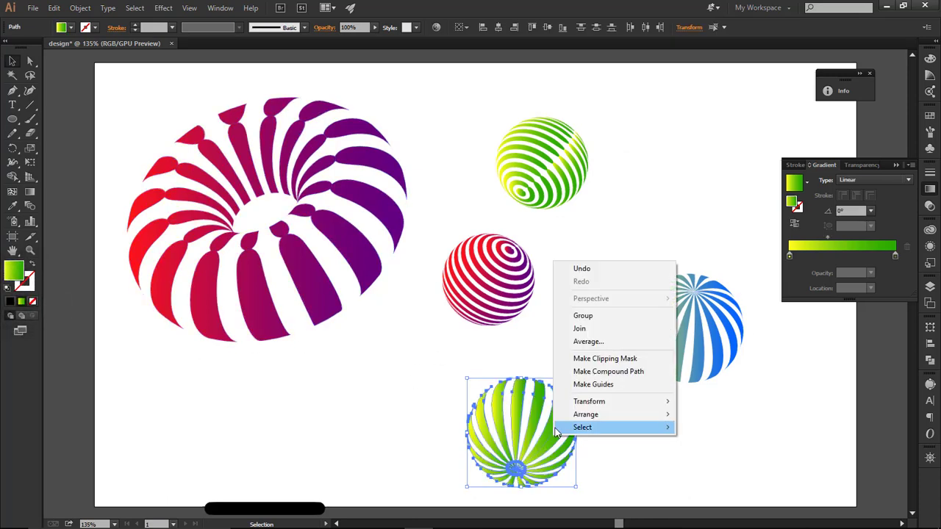
pyautogui.click(616, 373)
pyautogui.click(668, 444)
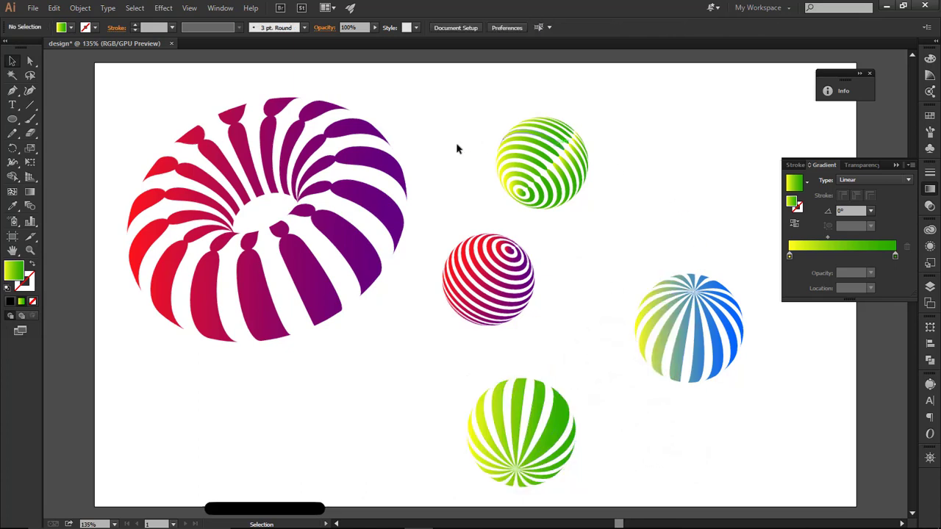
# Step: Put away the gradient settings and examine the red-to-purple sphere and the torus stripes up close
pyautogui.click(896, 165)
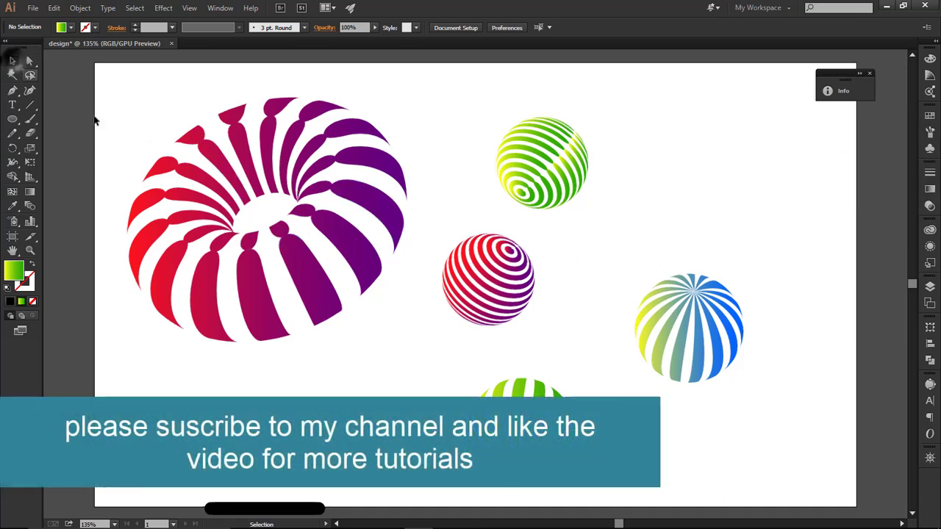
pyautogui.click(30, 250)
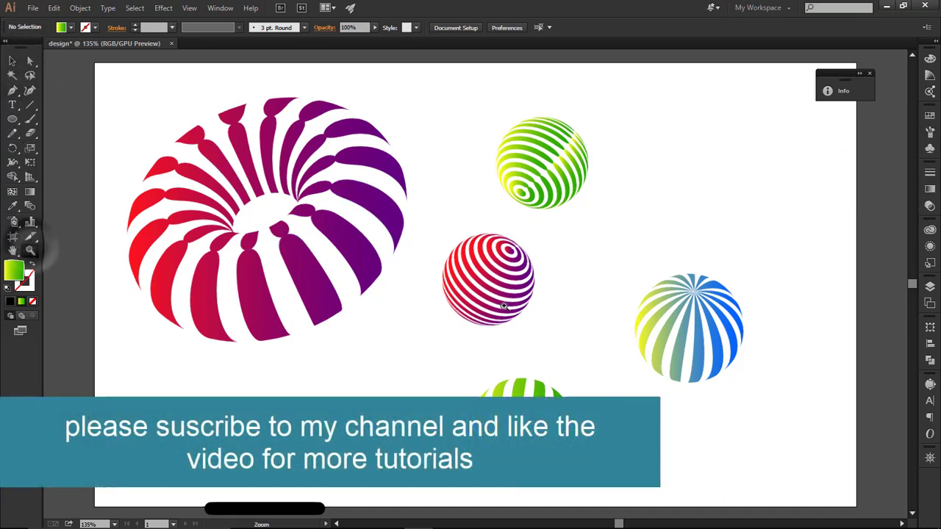
pyautogui.moveTo(489, 290); pyautogui.dragTo(602, 265)
pyautogui.moveTo(572, 272); pyautogui.dragTo(677, 222)
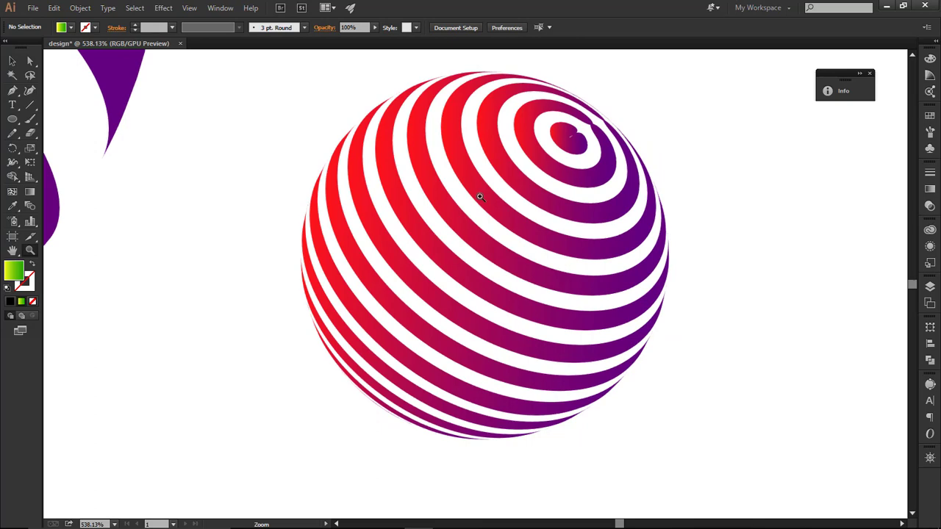
pyautogui.press('h')
pyautogui.moveTo(143, 158); pyautogui.dragTo(786, 393)
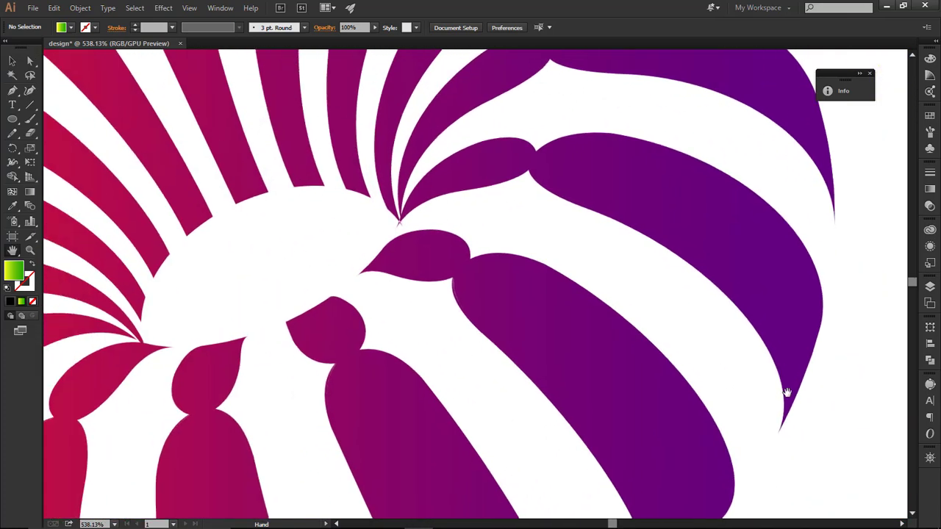
# Step: Examine the finished torus logo and the surrounding gradient spheres at 200% magnification
pyautogui.hotkey('ctrl', '-')
pyautogui.hotkey('ctrl', '-')
pyautogui.hotkey('ctrl', '-')
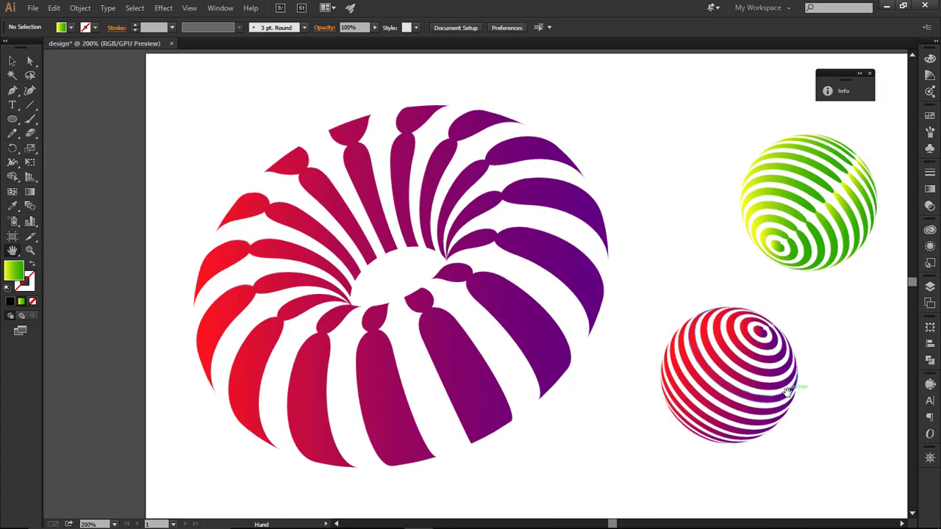
pyautogui.moveTo(653, 295); pyautogui.dragTo(341, 284)
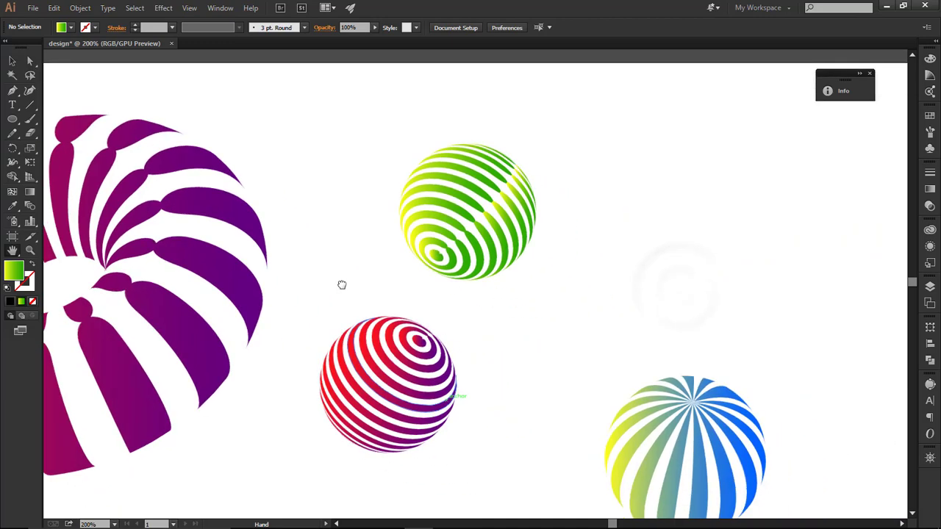
pyautogui.moveTo(695, 405); pyautogui.dragTo(830, 304)
pyautogui.moveTo(283, 180); pyautogui.dragTo(372, 300)
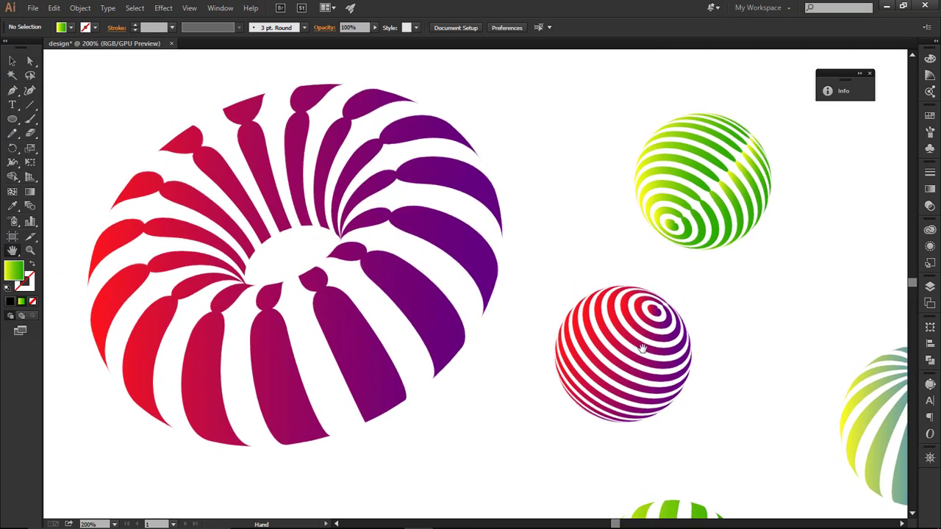
pyautogui.moveTo(703, 348); pyautogui.dragTo(419, 311)
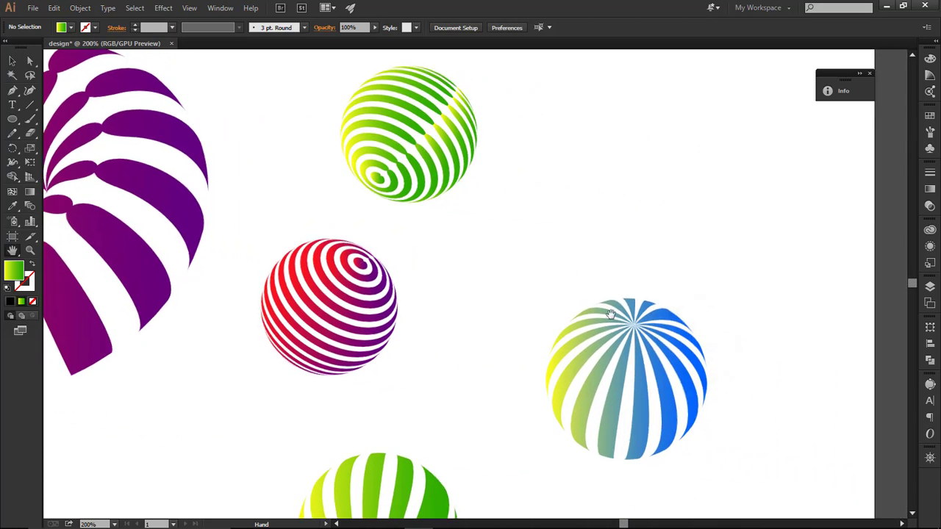
pyautogui.moveTo(642, 364); pyautogui.dragTo(679, 304)
pyautogui.moveTo(612, 309); pyautogui.dragTo(711, 299)
pyautogui.moveTo(310, 196); pyautogui.dragTo(266, 306)
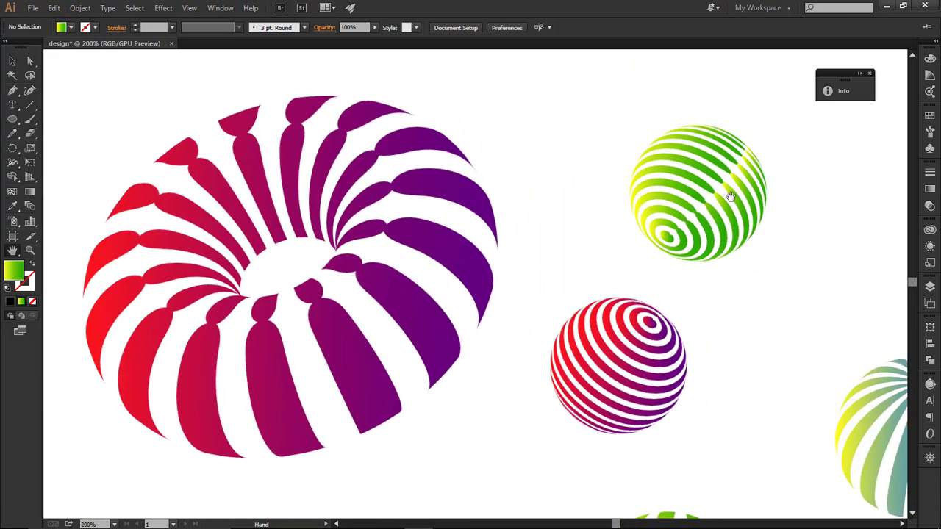
pyautogui.moveTo(730, 195); pyautogui.dragTo(633, 190)
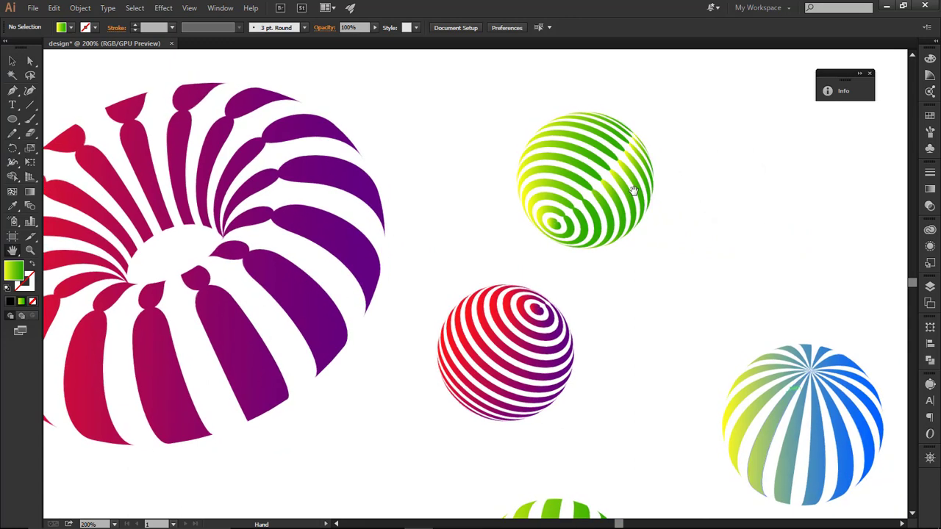